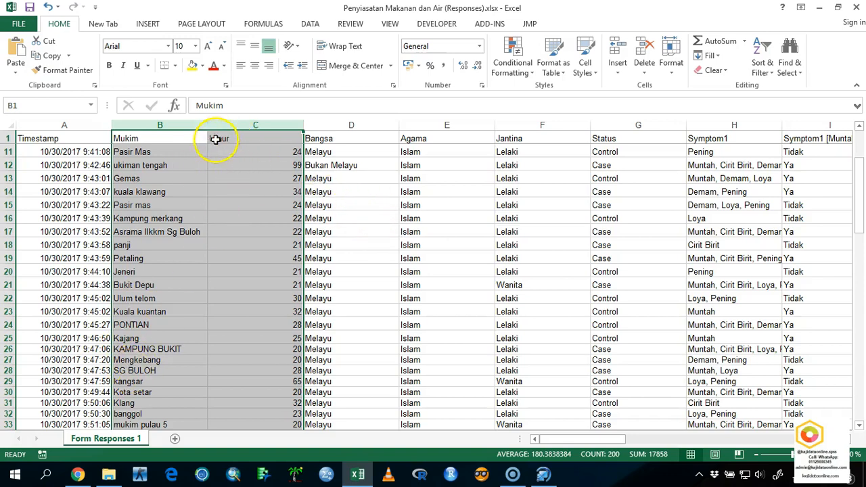
# Delete the entire response row whose Umur entry is the date 07/05/1996
pyautogui.scroll(-8, 219, 207)
pyautogui.scroll(-7, 219, 207)
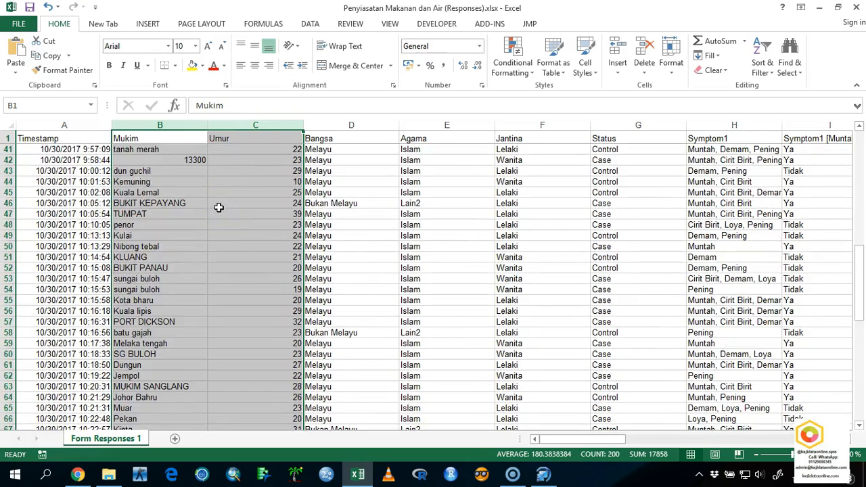
pyautogui.scroll(-8, 219, 207)
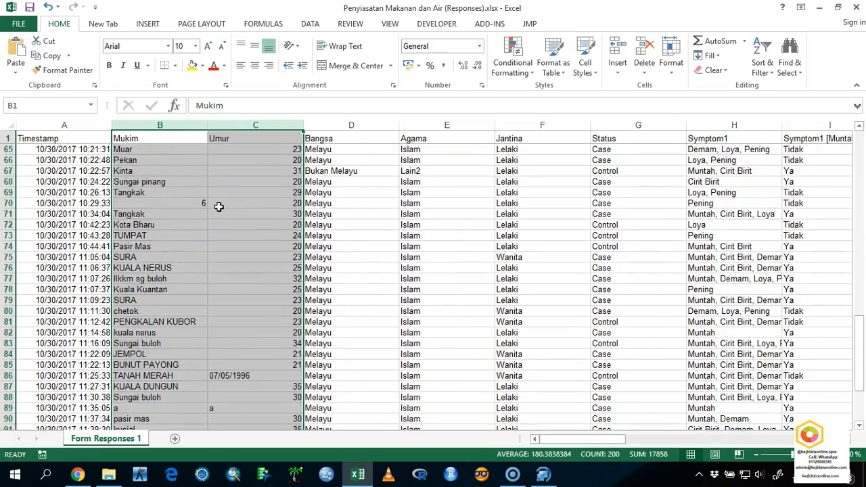
pyautogui.click(220, 213)
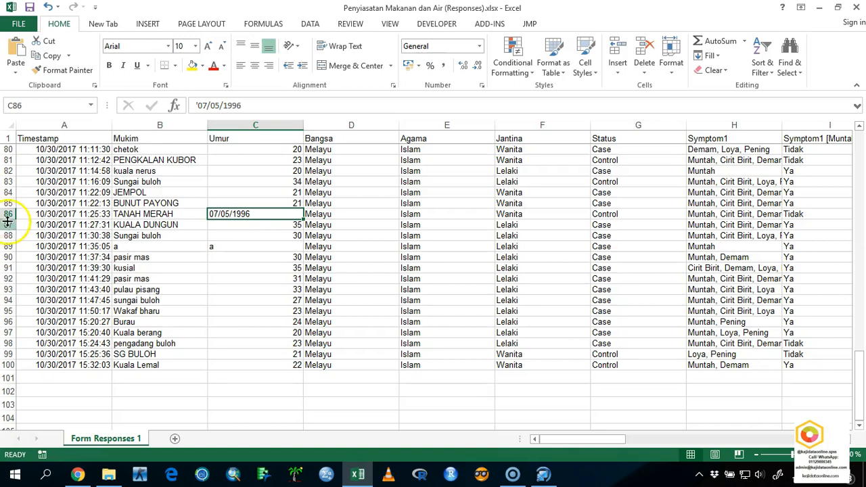
pyautogui.click(8, 214)
pyautogui.rightClick(10, 215)
pyautogui.click(40, 316)
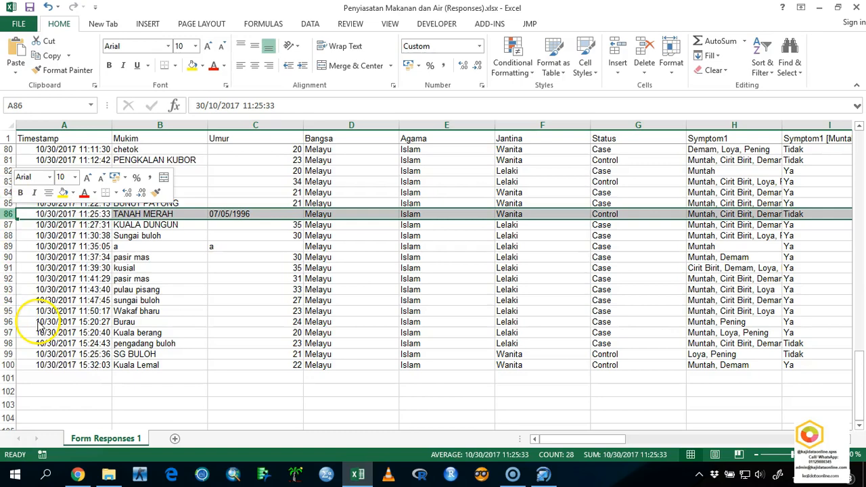
# Delete the response row that has "a" entered for both Mukim and Umur
pyautogui.click(8, 236)
pyautogui.rightClick(9, 235)
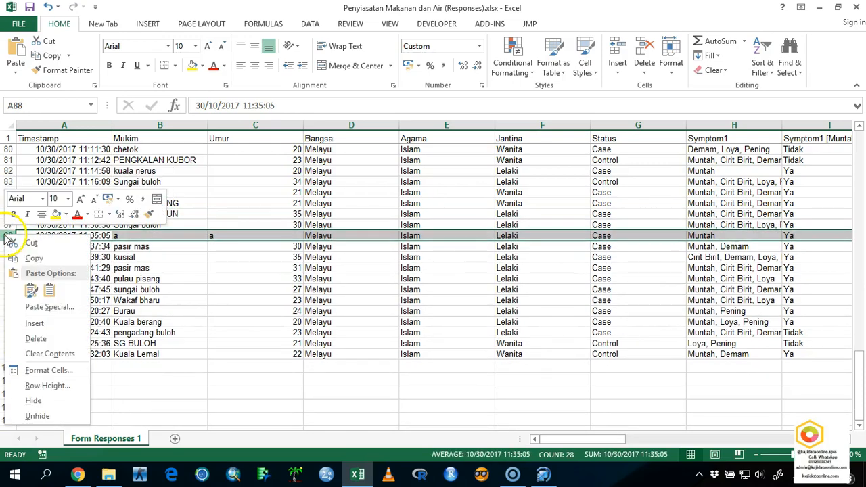
pyautogui.click(60, 336)
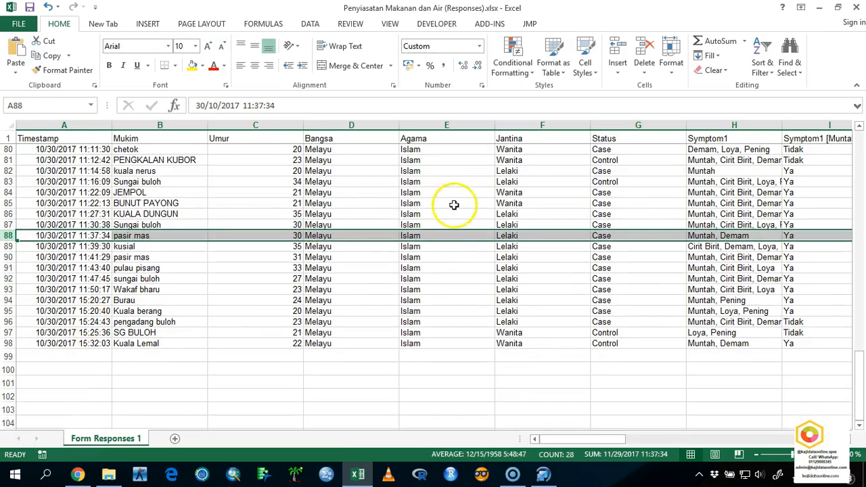
# Delete the Geting response row near the start of the data, whose Umur entry is 1996
pyautogui.scroll(16, 379, 268)
pyautogui.scroll(5, 364, 272)
pyautogui.scroll(-1, 364, 272)
pyautogui.scroll(6, 364, 272)
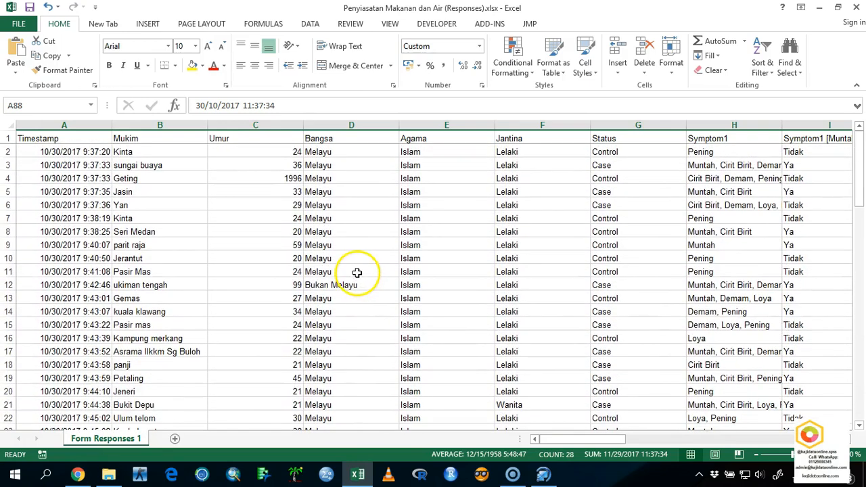
pyautogui.click(11, 178)
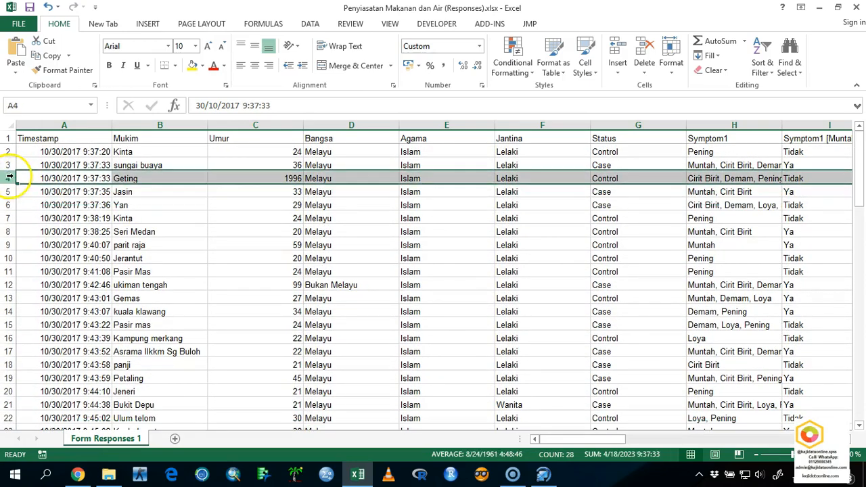
pyautogui.rightClick(11, 178)
pyautogui.click(42, 280)
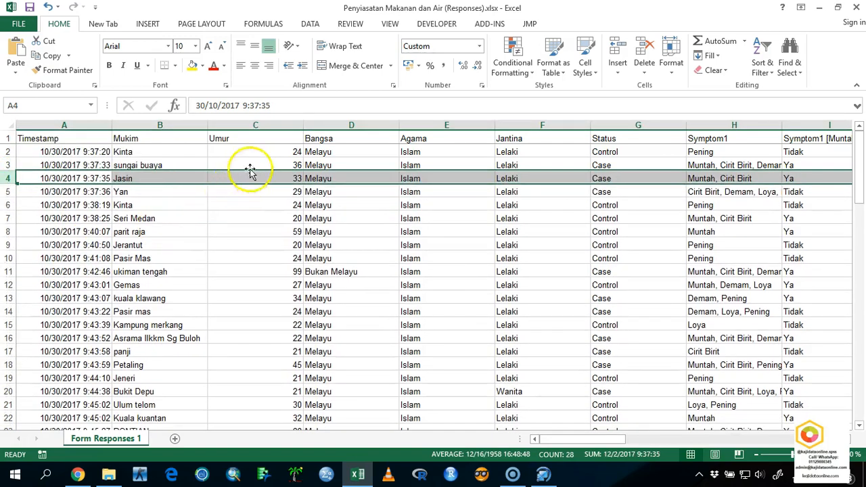
# Examine the cleaned data and its column headings from Umur, Bangsa, Jantina and Status through the Symptom1 and Jenis Minuman fields
pyautogui.scroll(-9, 298, 169)
pyautogui.scroll(-6, 297, 171)
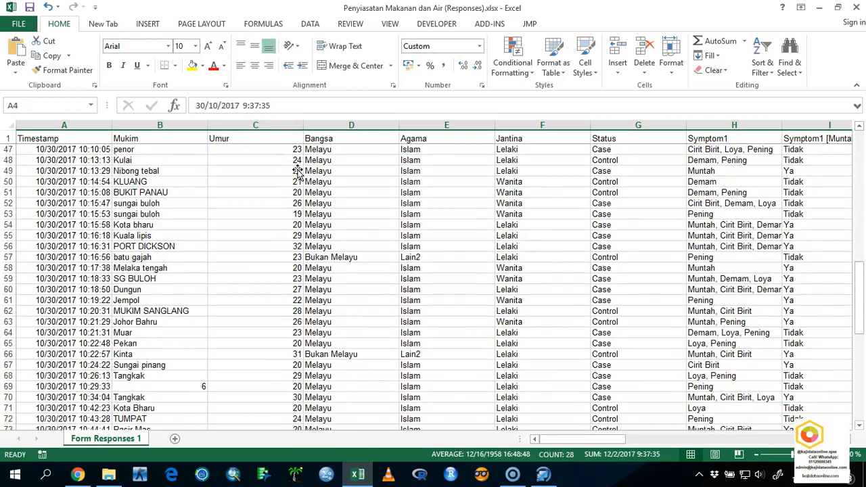
pyautogui.click(280, 139)
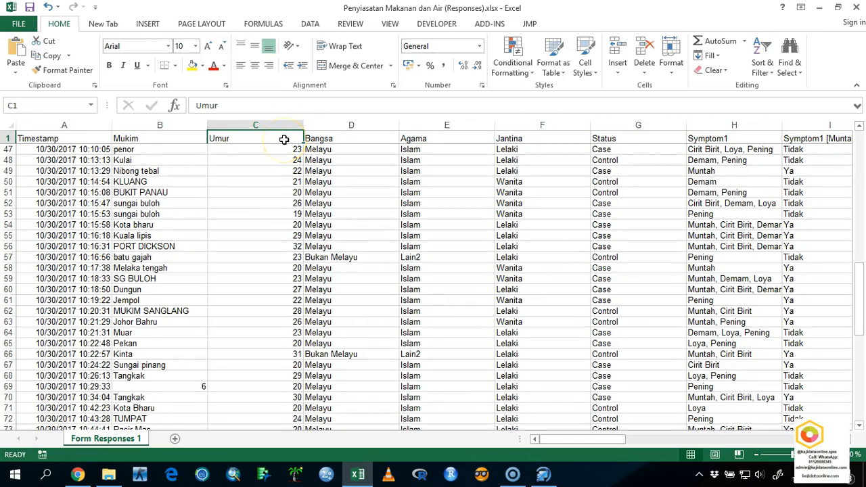
pyautogui.click(342, 137)
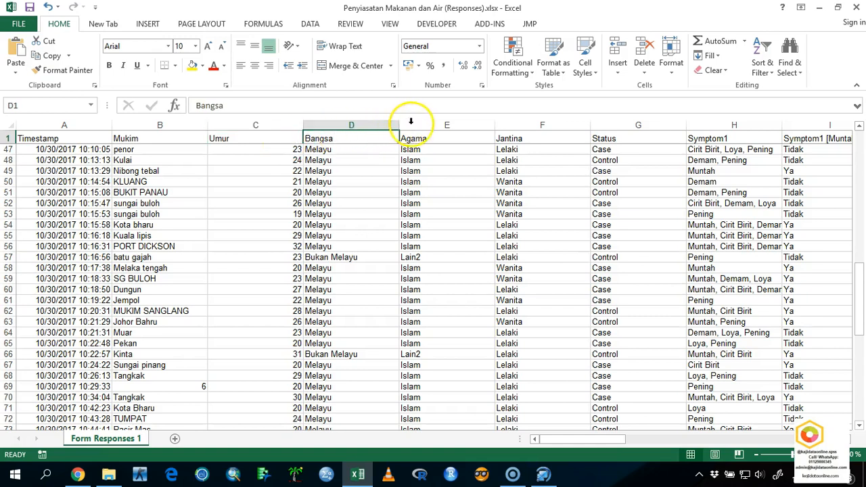
pyautogui.click(519, 135)
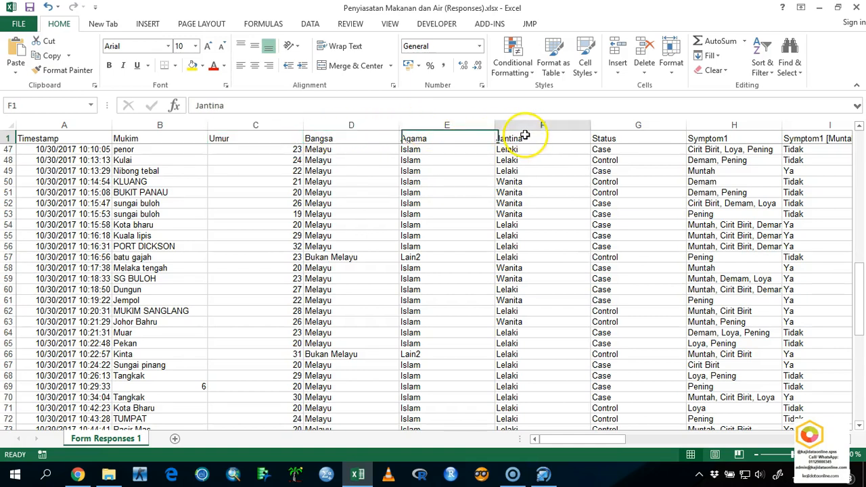
pyautogui.click(633, 141)
pyautogui.click(719, 139)
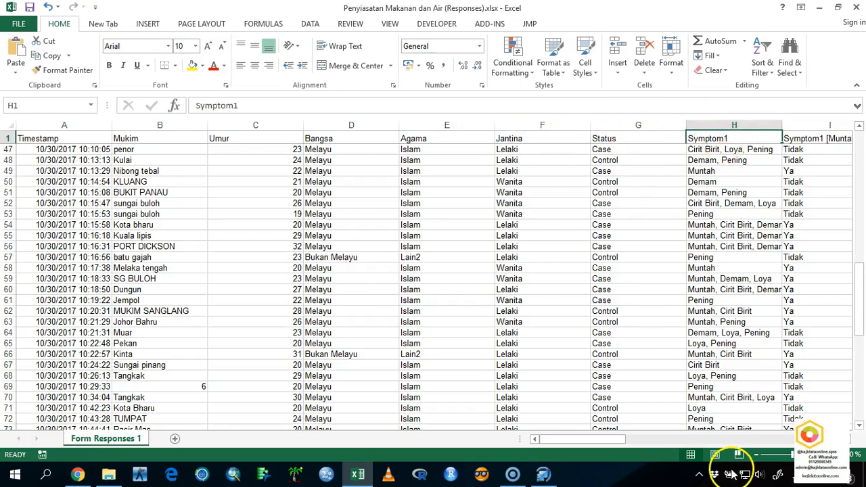
pyautogui.moveTo(604, 443); pyautogui.dragTo(649, 435)
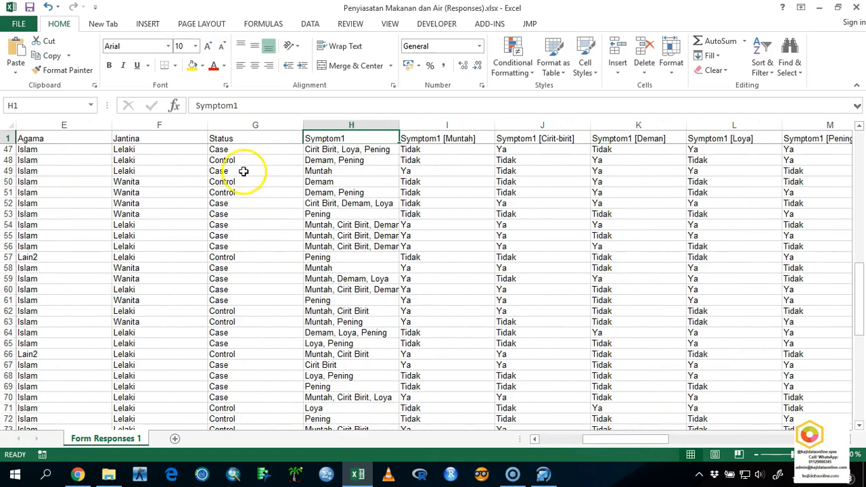
pyautogui.click(263, 121)
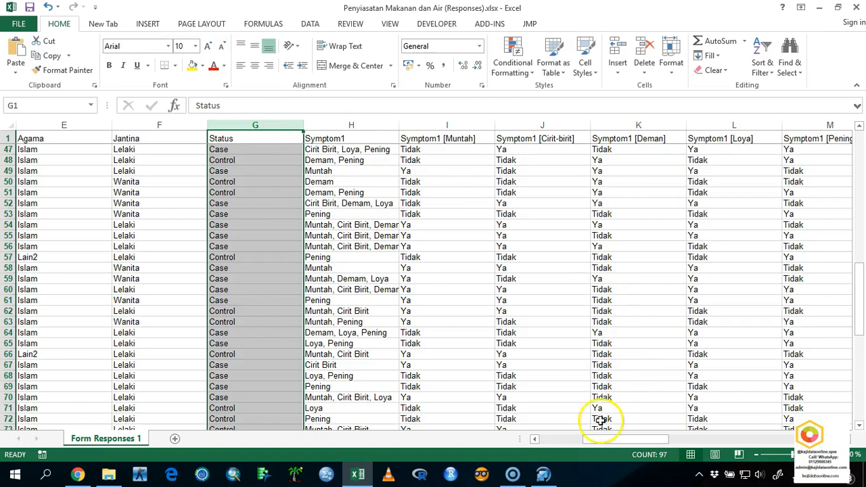
pyautogui.moveTo(599, 439); pyautogui.dragTo(652, 429)
pyautogui.click(416, 127)
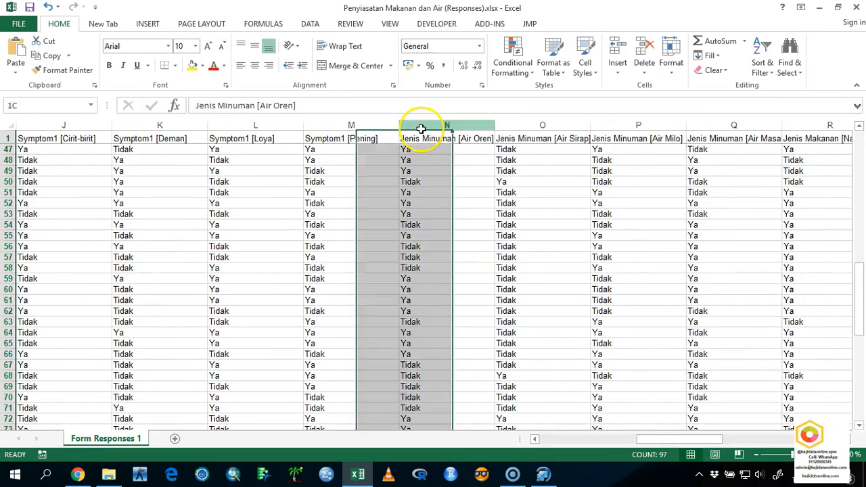
pyautogui.click(456, 142)
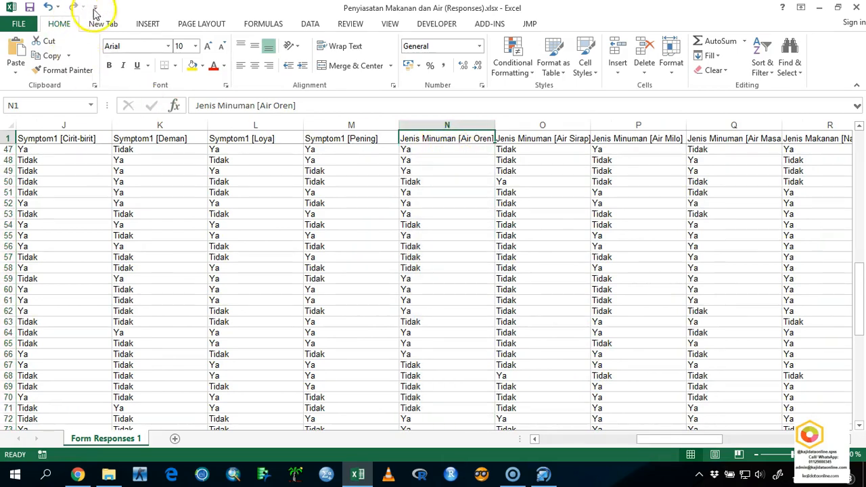
pyautogui.click(150, 25)
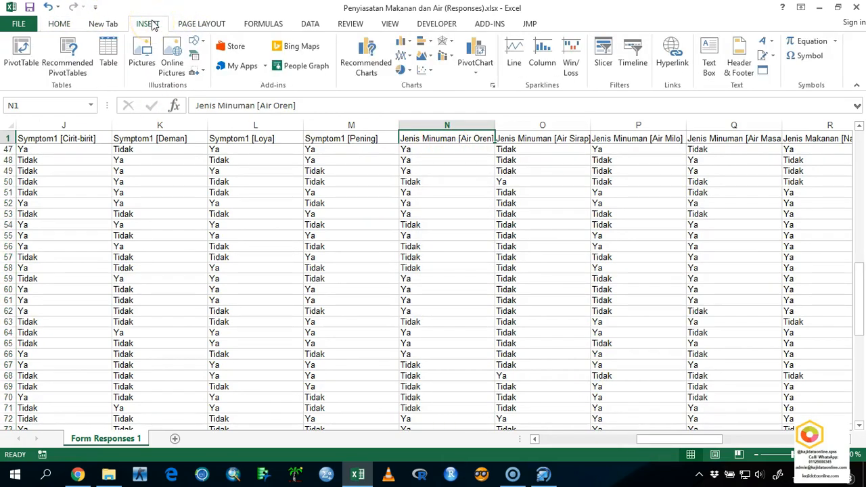
pyautogui.click(20, 57)
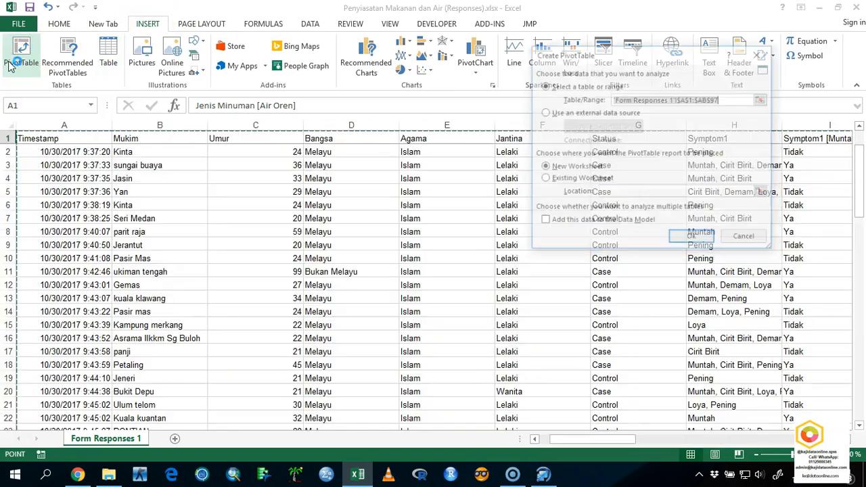
pyautogui.click(692, 237)
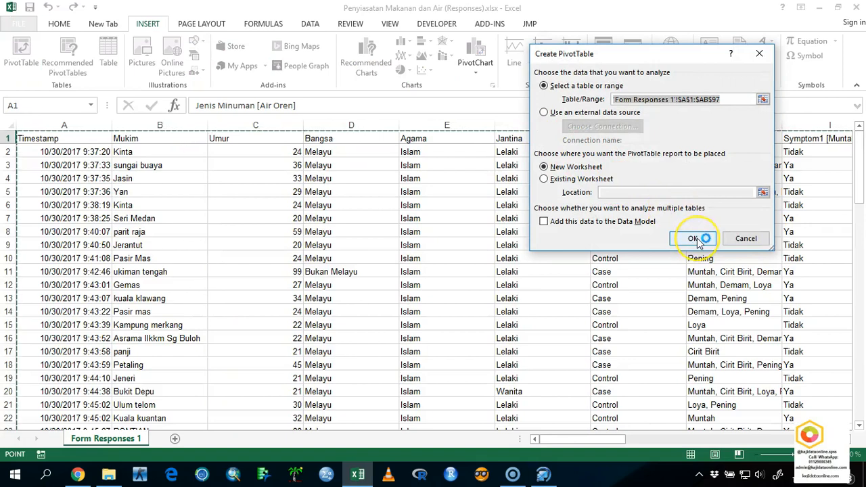
pyautogui.click(694, 239)
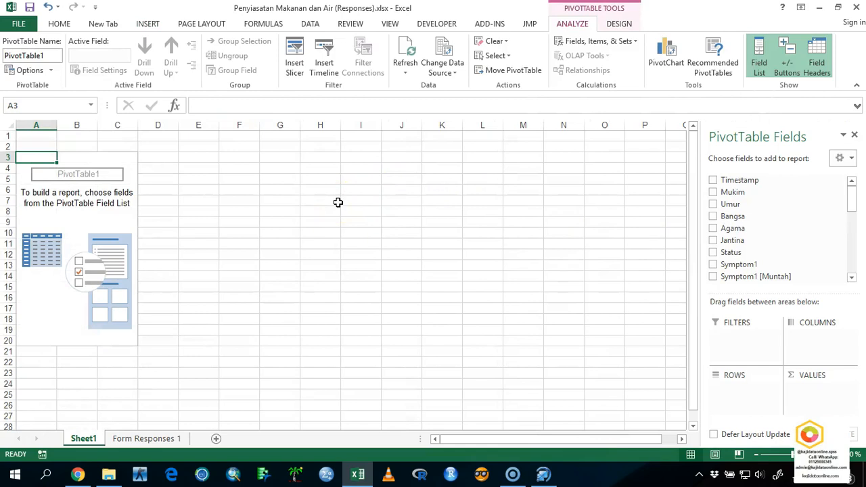
pyautogui.rightClick(86, 437)
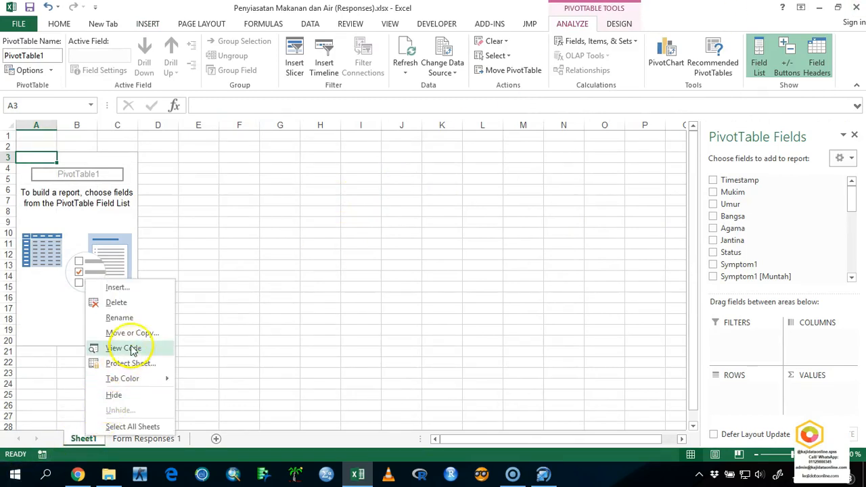
pyautogui.click(138, 304)
pyautogui.click(412, 269)
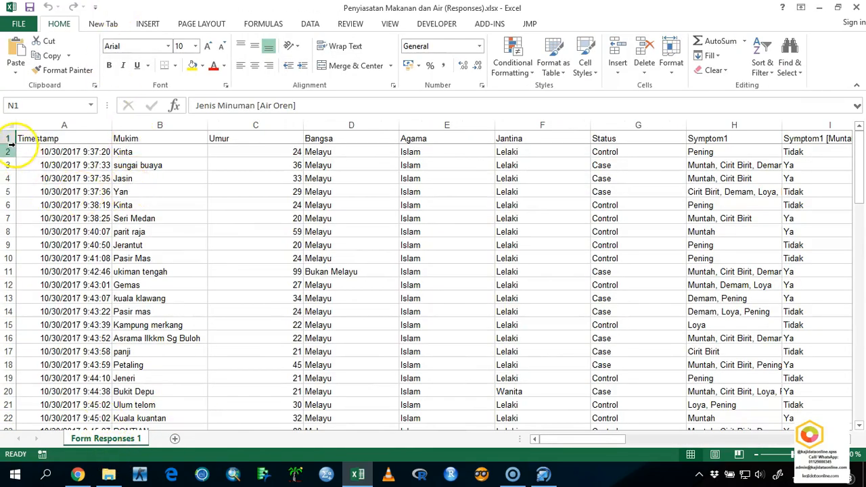
# Create a PivotTable on a new worksheet from the Form Responses 1 data range A1:AB97
pyautogui.click(30, 135)
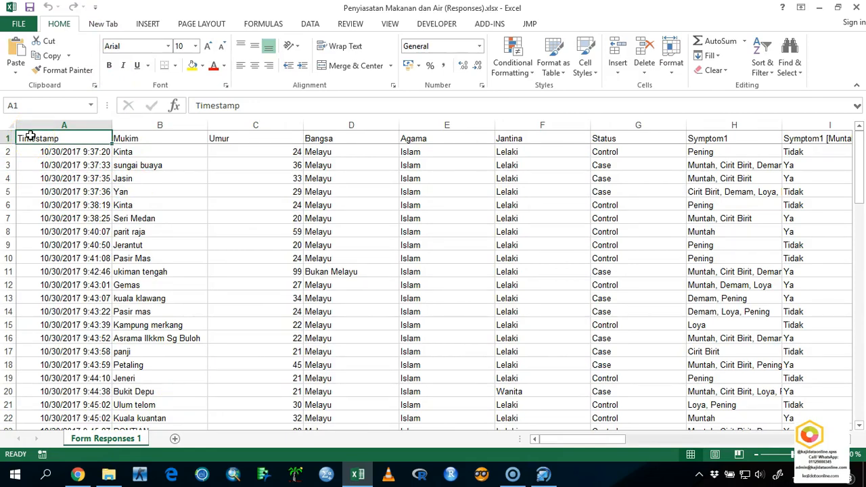
pyautogui.click(148, 24)
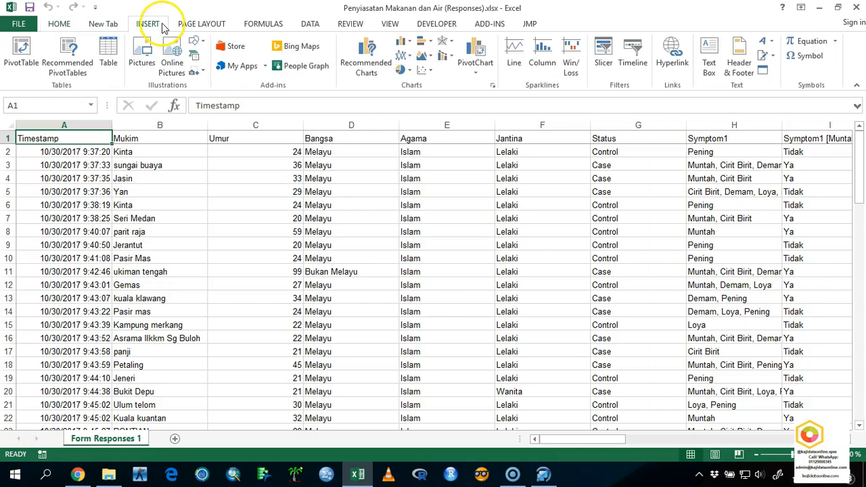
pyautogui.click(21, 58)
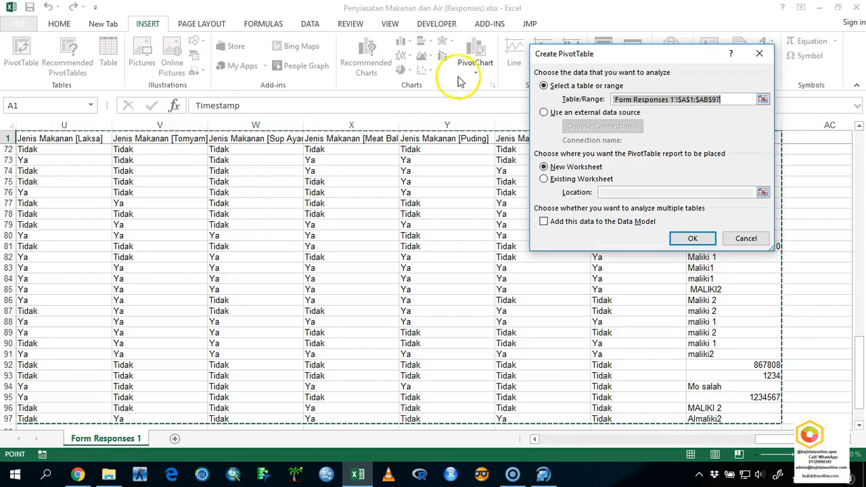
pyautogui.click(691, 239)
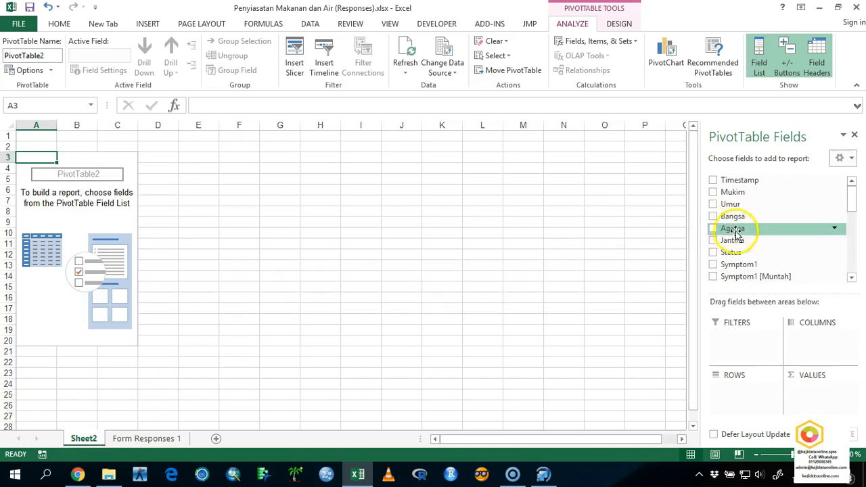
# Add Status to the PivotTable rows, with Jenis Minuman [Air Oren] nested beneath it
pyautogui.moveTo(740, 255); pyautogui.dragTo(744, 383)
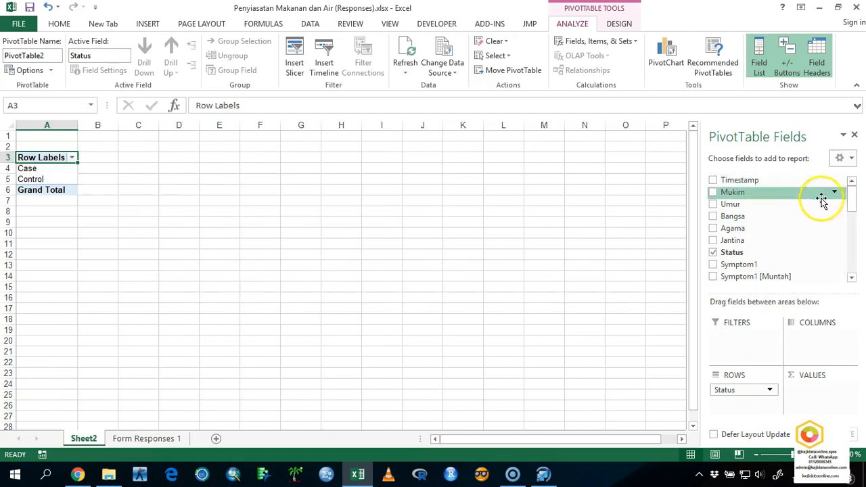
pyautogui.moveTo(851, 205); pyautogui.dragTo(851, 230)
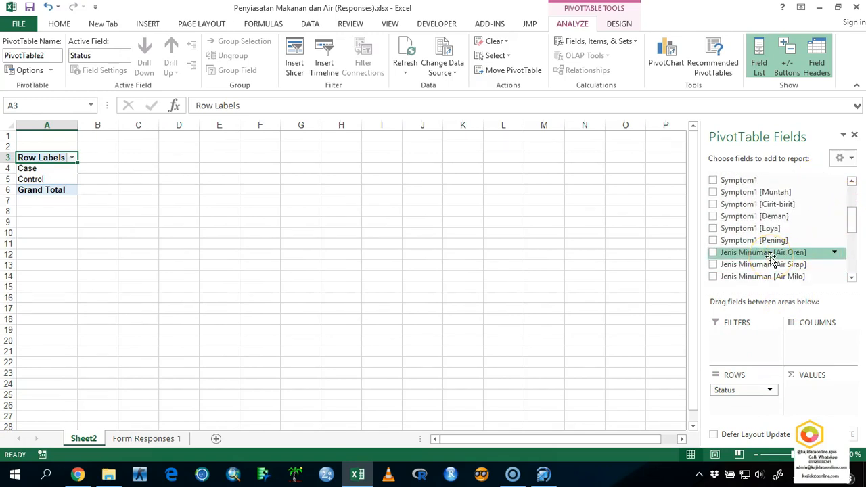
pyautogui.moveTo(771, 261); pyautogui.dragTo(740, 408)
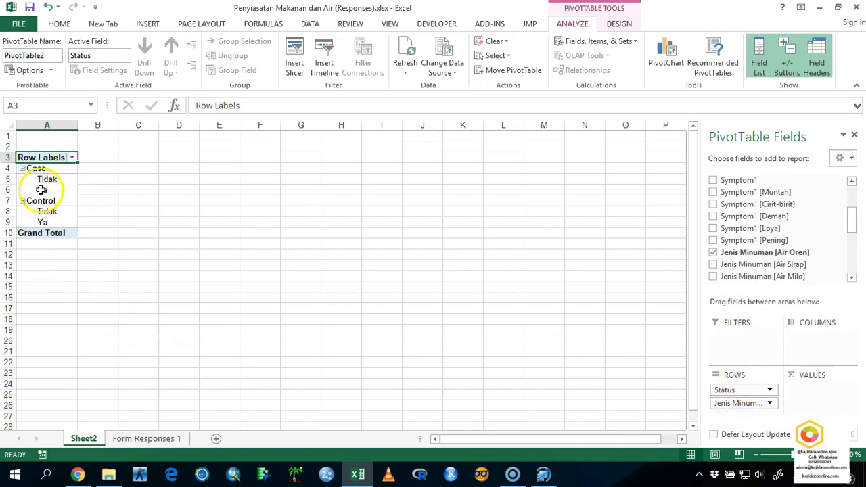
# Add Jenis Minuman [Air Oren] to the PivotTable values as a count for each Case and Control answer
pyautogui.click(47, 169)
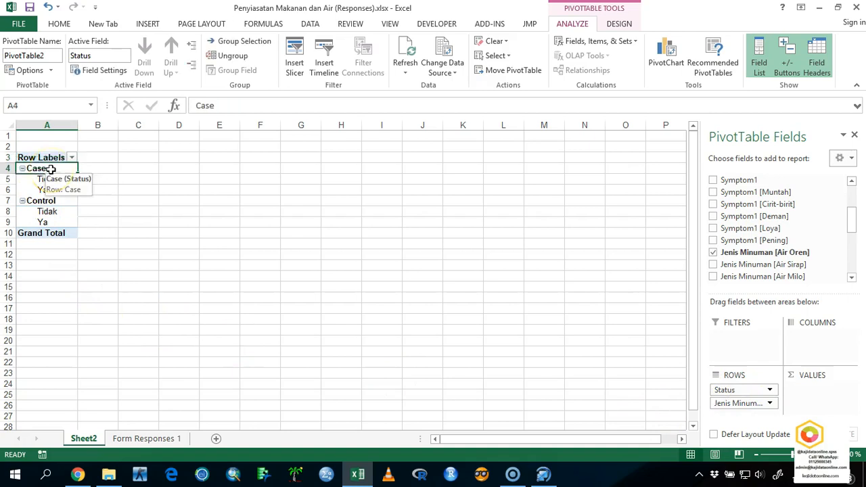
pyautogui.click(50, 180)
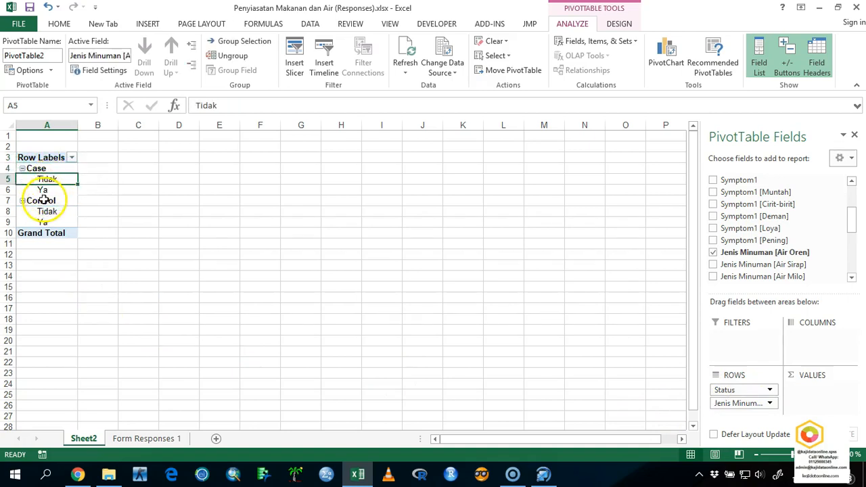
pyautogui.click(42, 200)
pyautogui.click(43, 212)
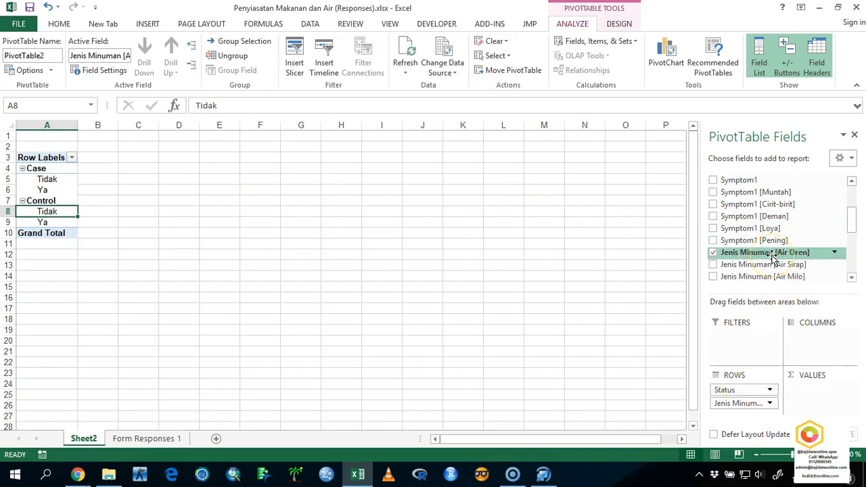
pyautogui.moveTo(772, 258); pyautogui.dragTo(820, 390)
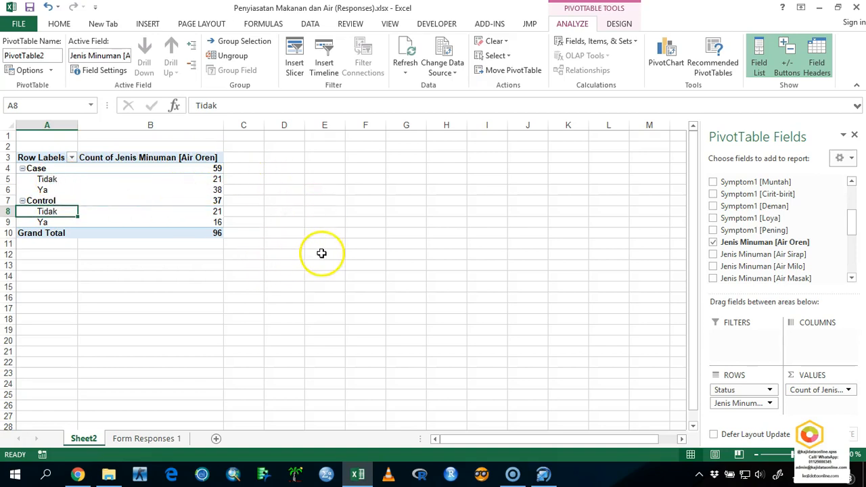
# Label an Observe table in D12 with rows Expose in E12 and Non Expose in E13, and fit column E to its text
pyautogui.click(302, 254)
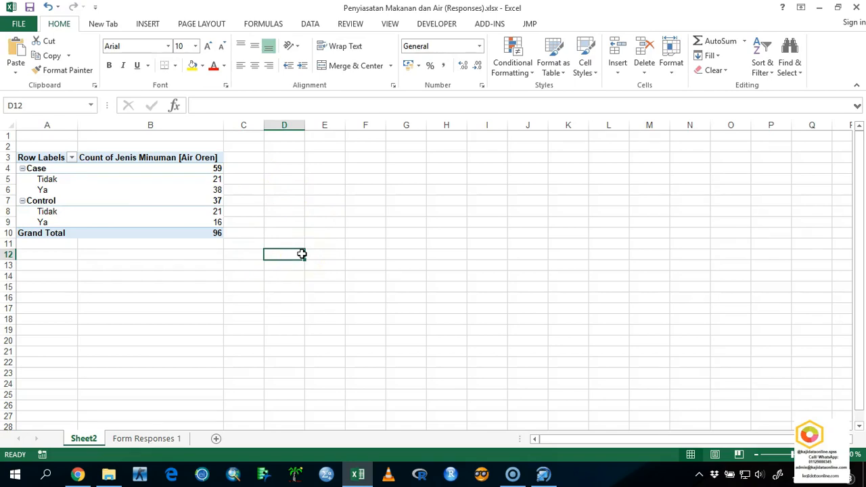
pyautogui.write('Obse')
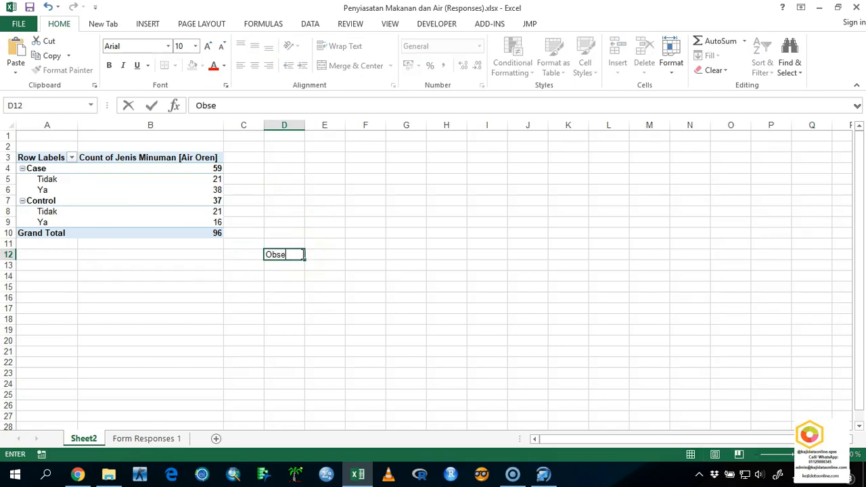
pyautogui.press('Tab')
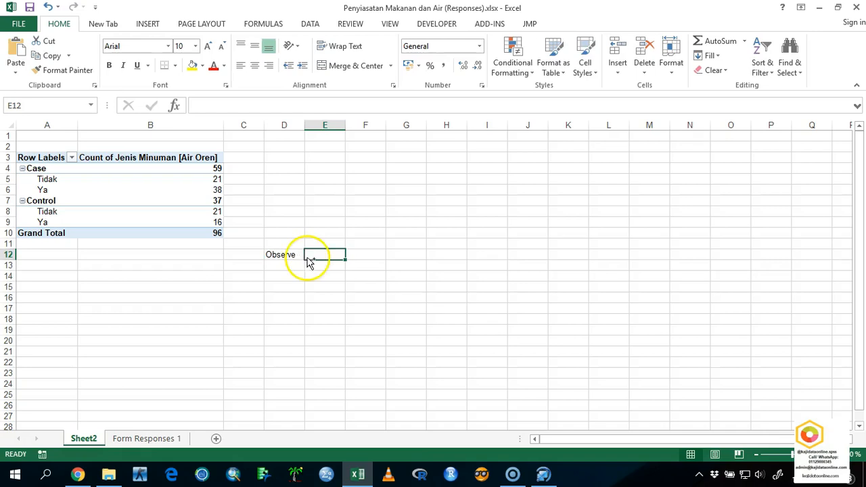
pyautogui.scroll(3, 306, 257)
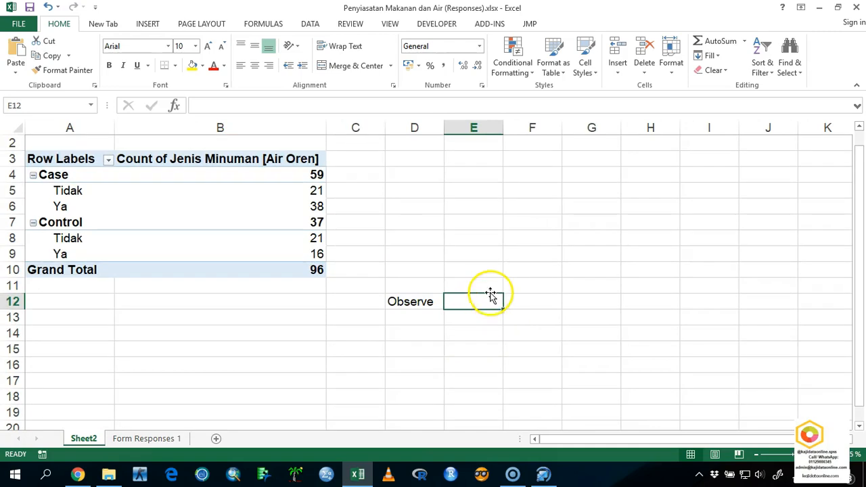
pyautogui.write('Expose')
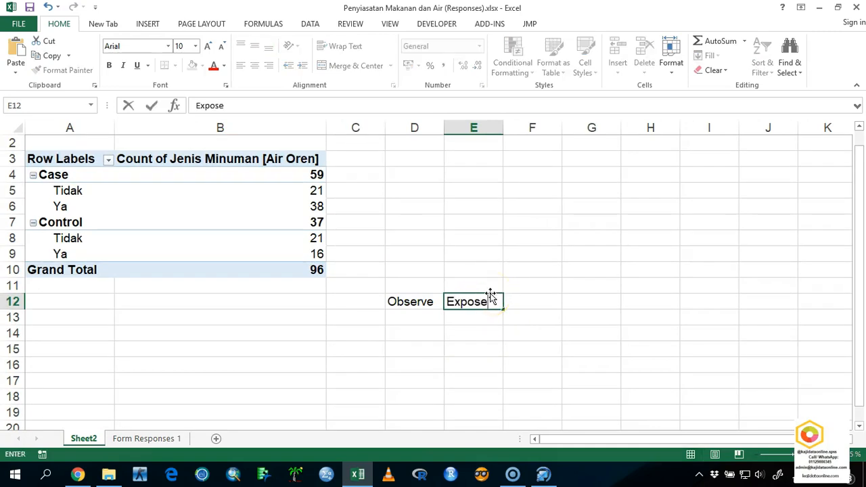
pyautogui.press('Return')
pyautogui.write('Non')
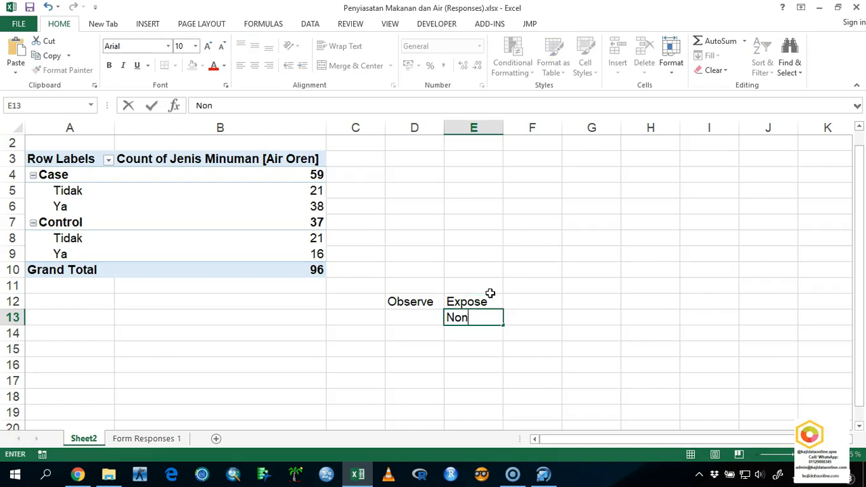
pyautogui.write(' Expose')
pyautogui.click(506, 128)
pyautogui.doubleClick(503, 128)
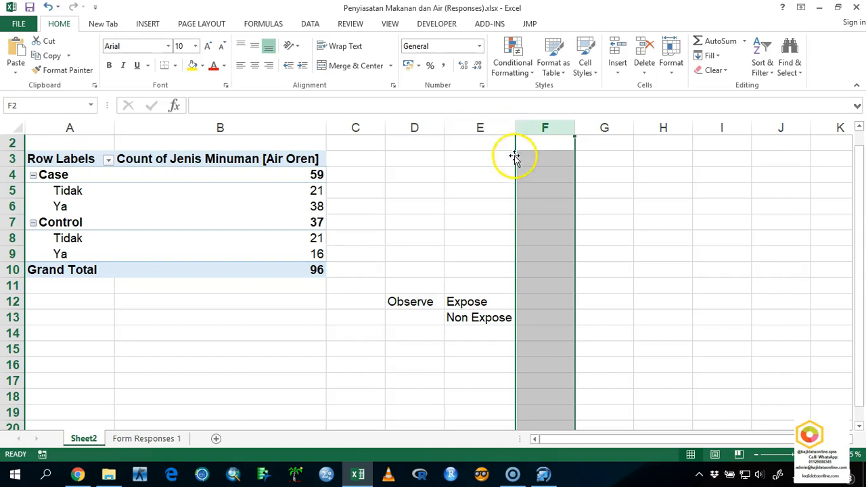
# Add the column headings Case in F11 and Control in G11 to the Observe table
pyautogui.click(555, 283)
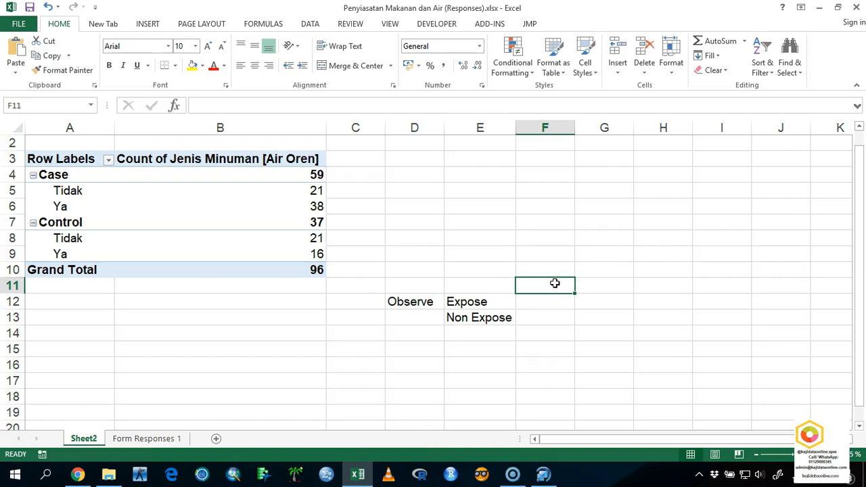
pyautogui.write('C')
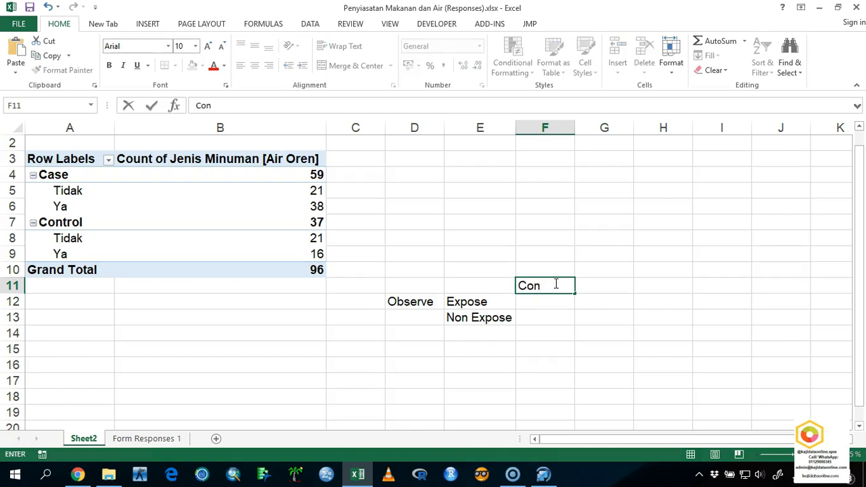
pyautogui.write('ase')
pyautogui.press('Tab')
pyautogui.write('Con')
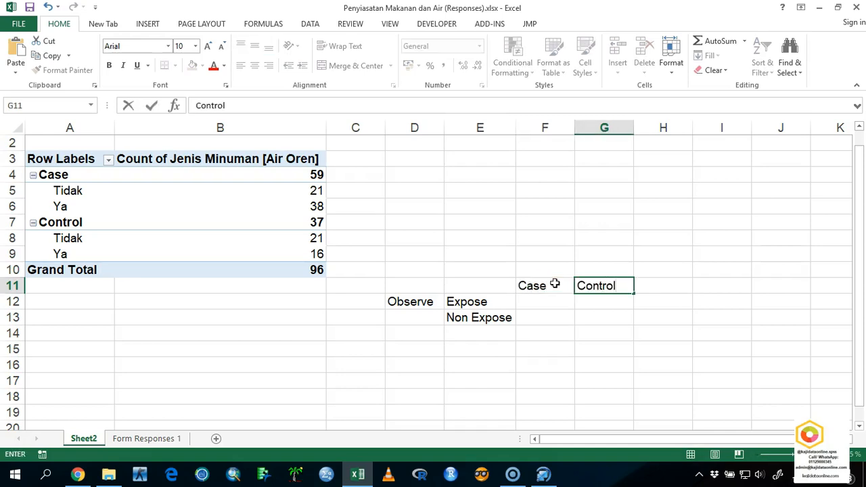
pyautogui.write('trol')
# Examine how the Expose and Non Expose rows under Case and Control correspond to the PivotTable's Ya and Tidak answers
pyautogui.click(567, 320)
pyautogui.moveTo(474, 299); pyautogui.dragTo(525, 300)
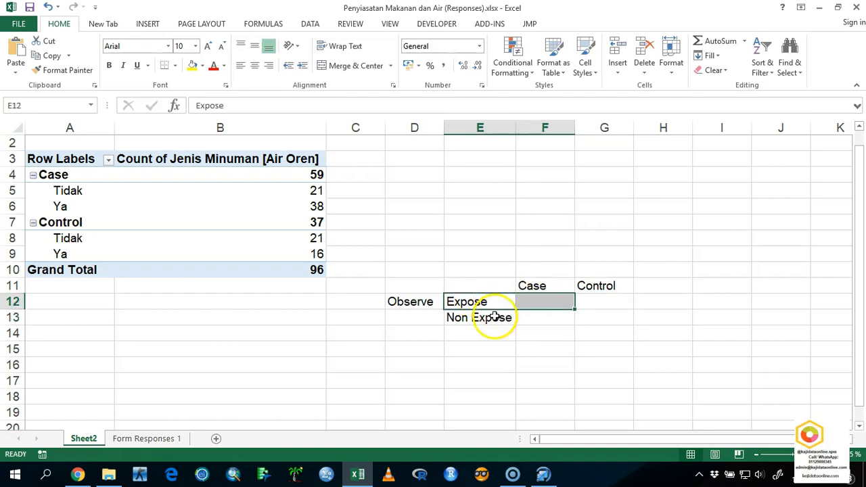
pyautogui.click(498, 315)
pyautogui.click(537, 284)
pyautogui.click(616, 281)
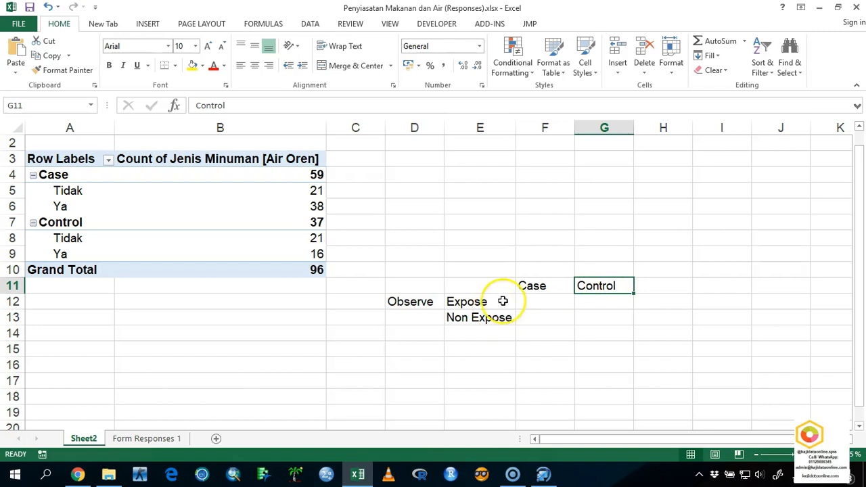
pyautogui.click(474, 319)
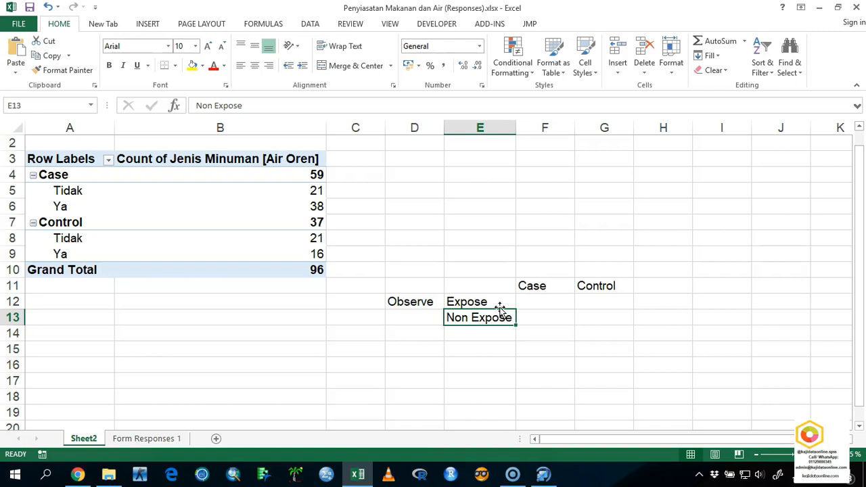
pyautogui.click(493, 301)
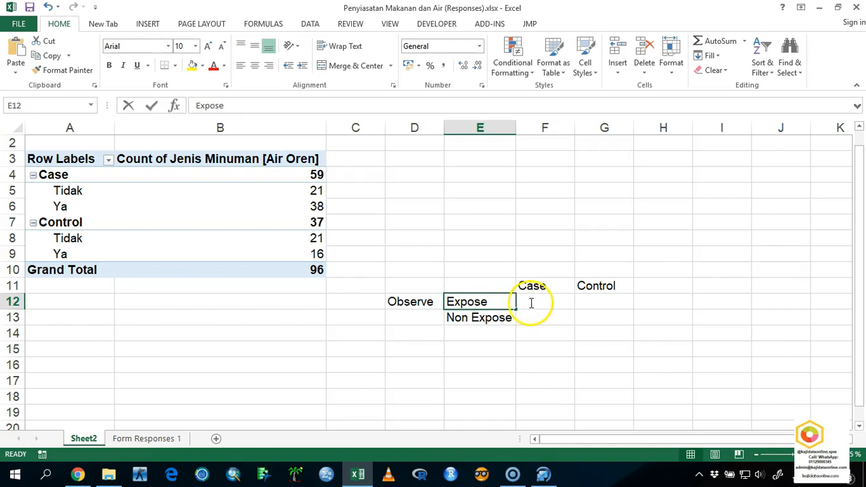
pyautogui.press('F2')
pyautogui.click(526, 302)
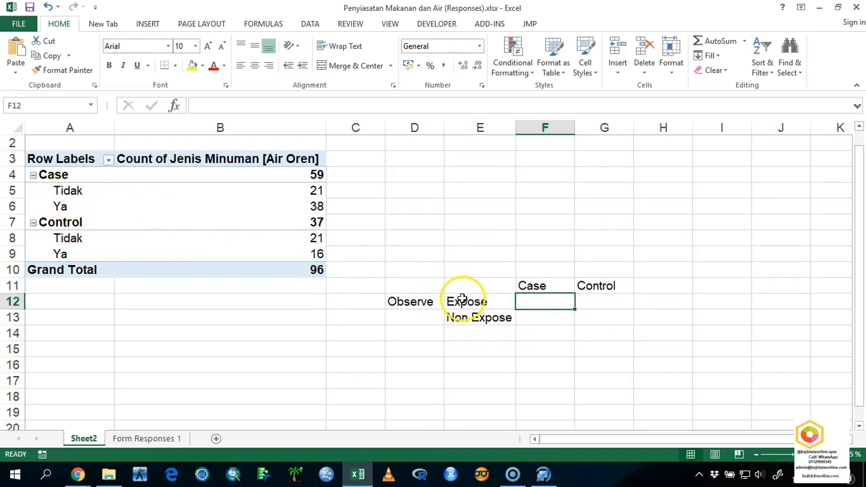
pyautogui.moveTo(520, 286); pyautogui.dragTo(532, 315)
pyautogui.moveTo(57, 194); pyautogui.dragTo(66, 202)
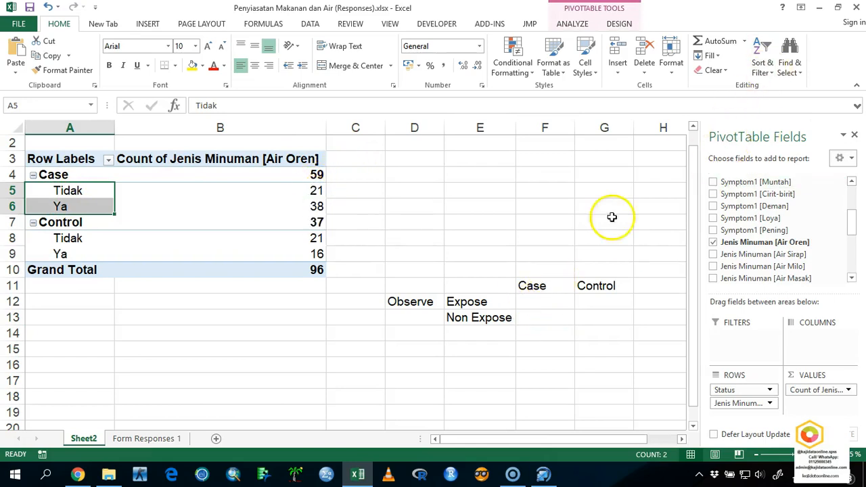
pyautogui.click(534, 301)
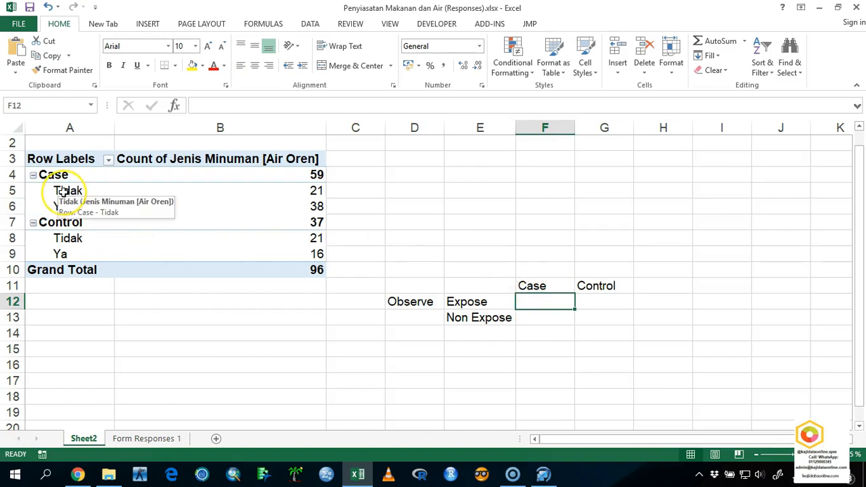
pyautogui.click(547, 299)
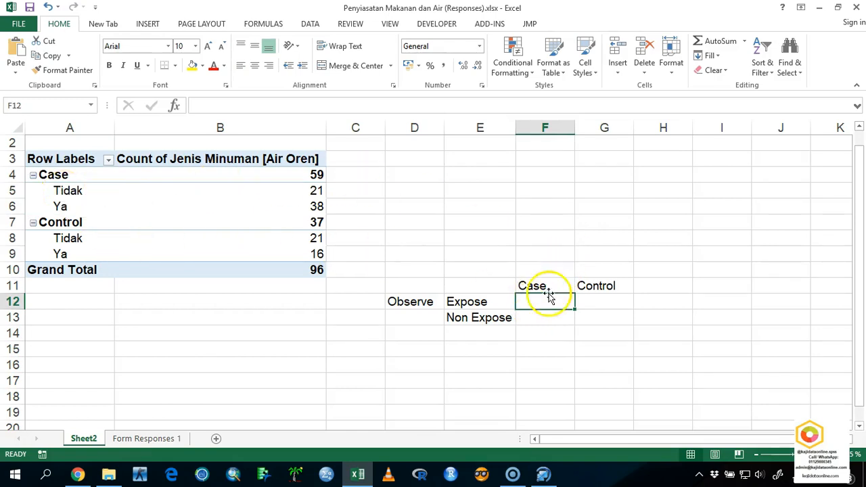
pyautogui.write('21')
pyautogui.click(542, 313)
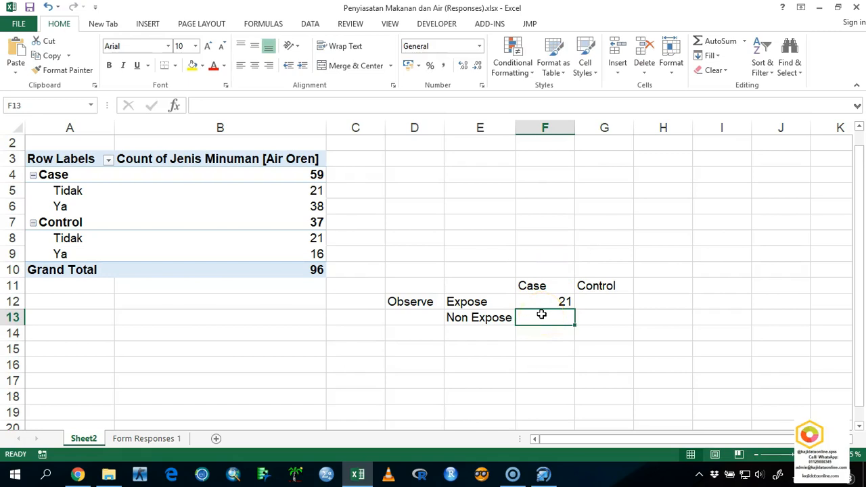
pyautogui.write('3')
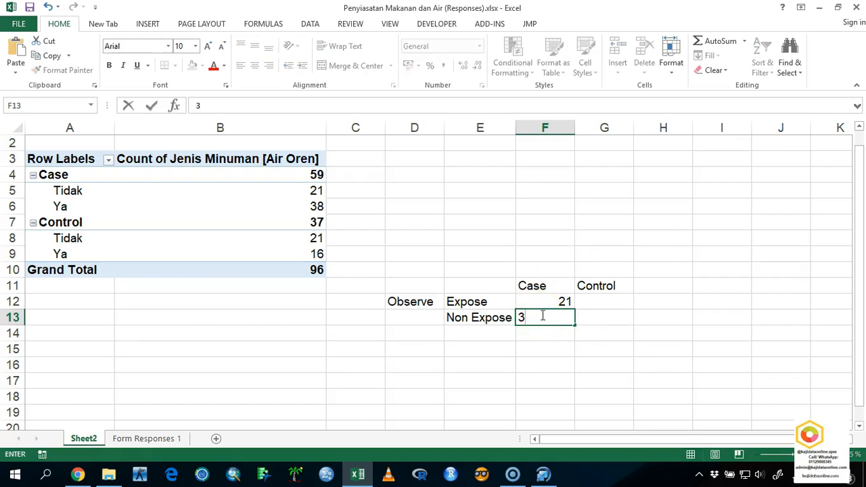
# Fill the Case column of the Observe table with 38 for Expose and 21 for Non Expose
pyautogui.click(545, 302)
pyautogui.write('38')
pyautogui.click(550, 315)
pyautogui.write('21')
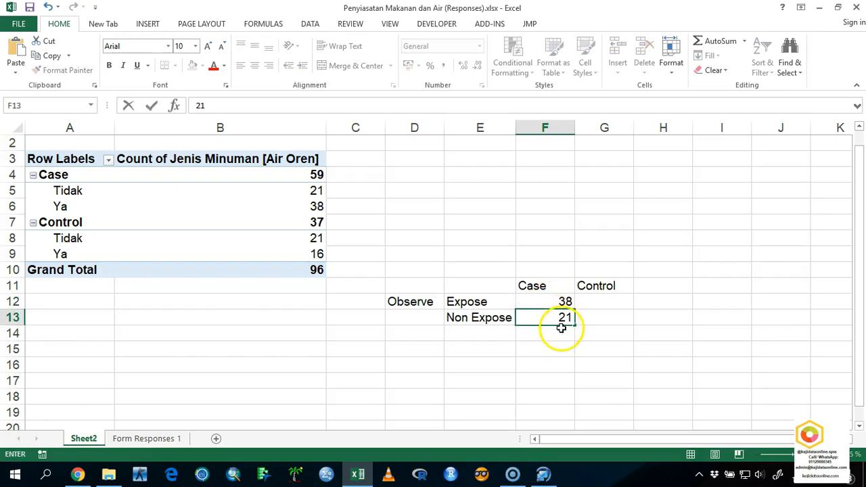
pyautogui.click(562, 328)
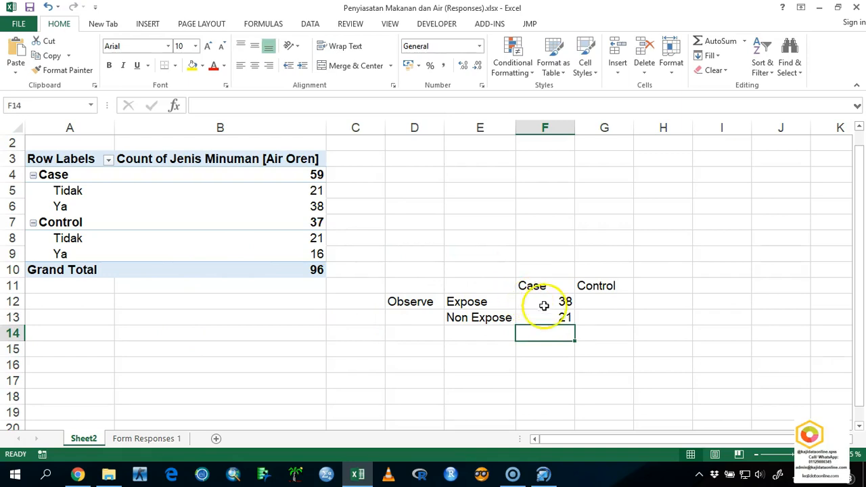
# Fill the Control column of the Observe table with 16 for Expose and 21 for Non Expose
pyautogui.click(612, 299)
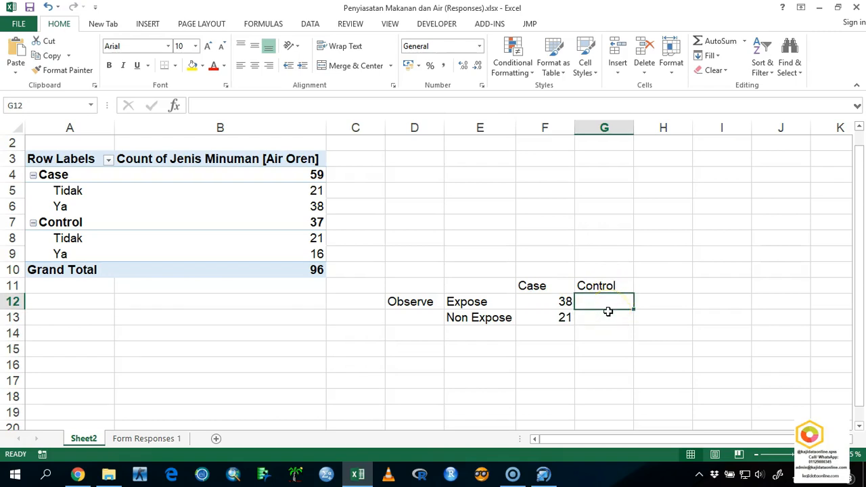
pyautogui.write('16')
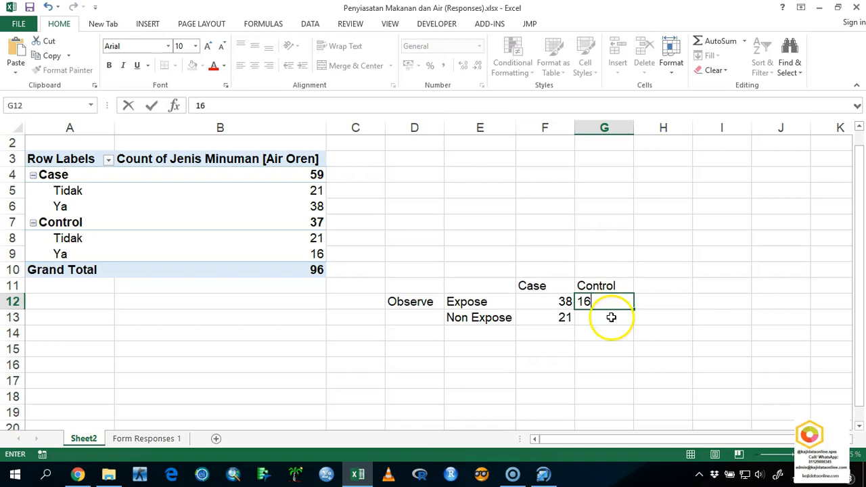
pyautogui.press('Return')
pyautogui.write('21')
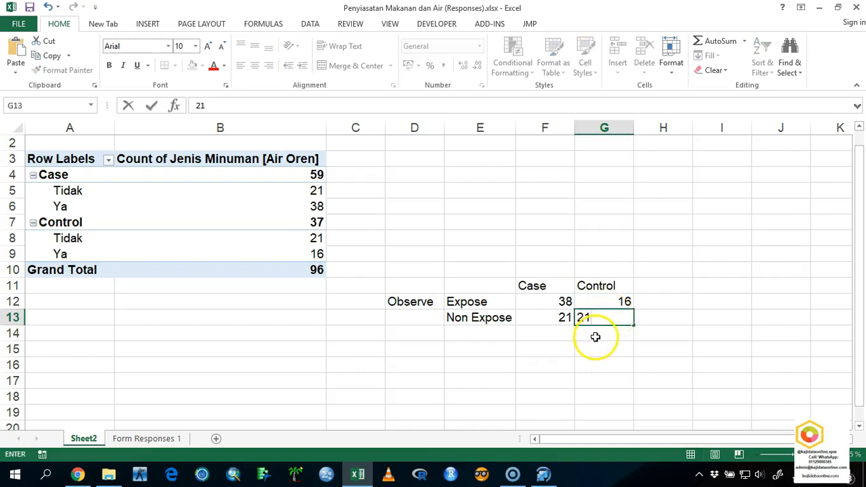
pyautogui.click(595, 335)
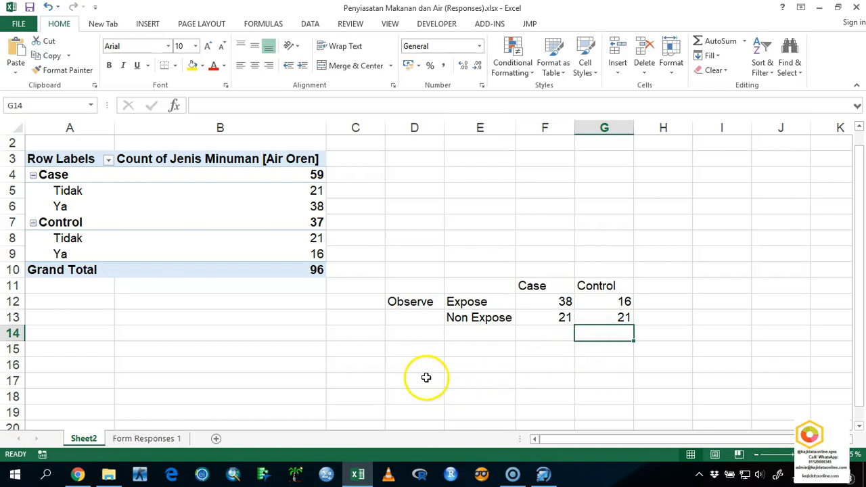
# Start a second table below the Observe table with the label Expected in D17
pyautogui.scroll(-2, 424, 376)
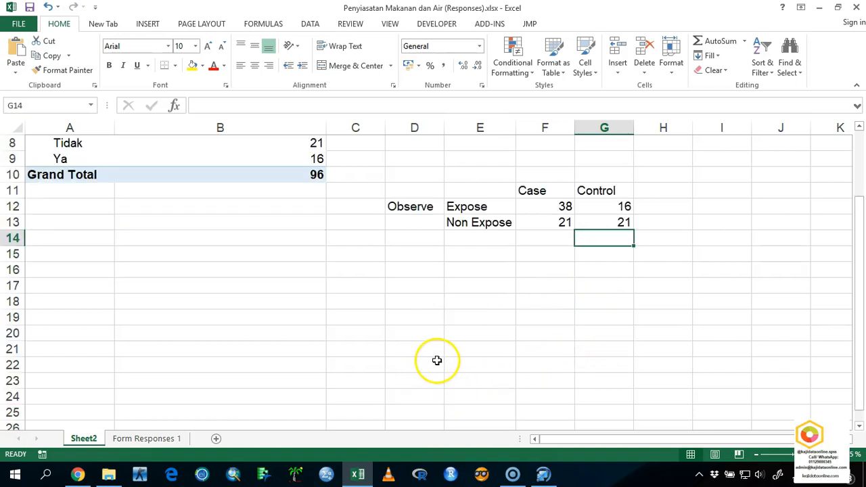
pyautogui.click(426, 270)
pyautogui.click(433, 287)
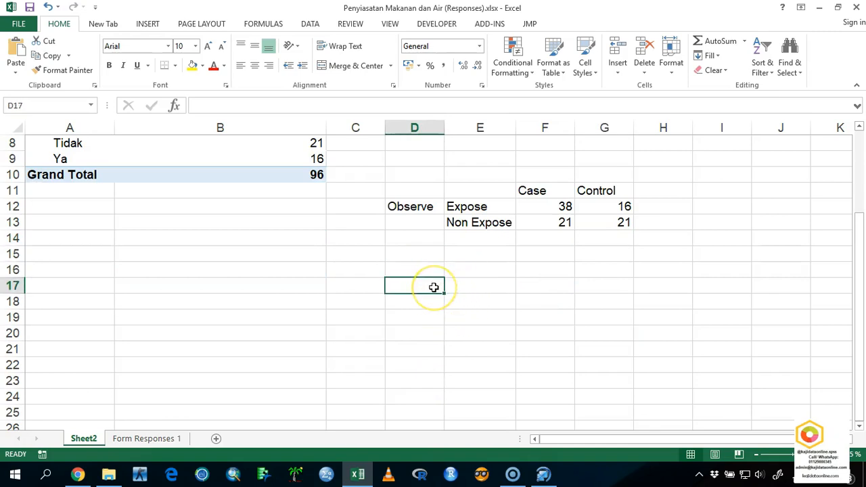
pyautogui.write('Expected')
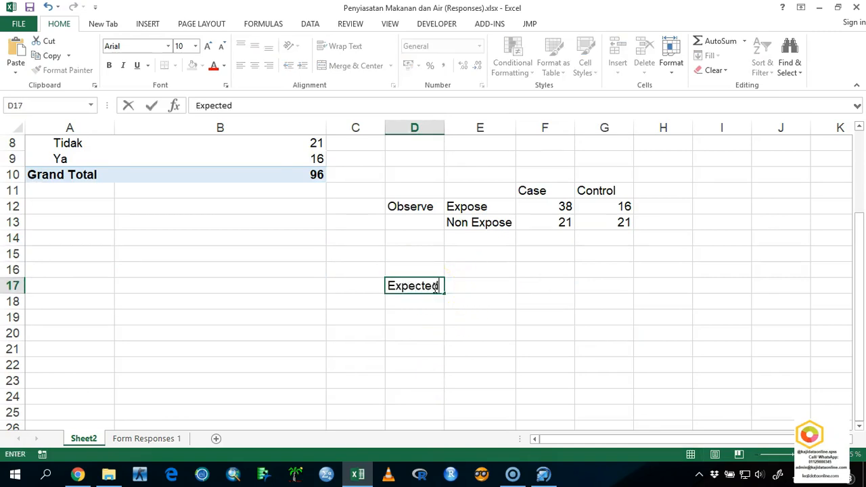
# Enter the cell placeholders a and b in F17:G17 and c and d in F18:G18 of the Expected table
pyautogui.press('Tab')
pyautogui.press('Tab')
pyautogui.press('Up')
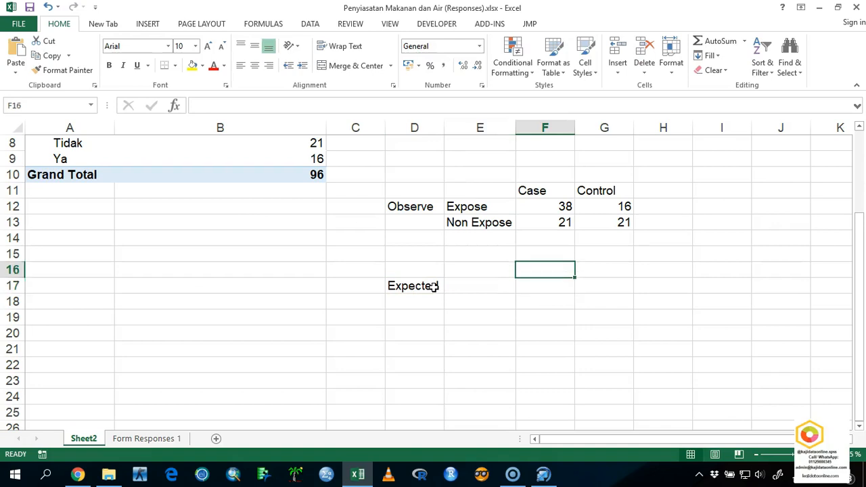
pyautogui.press('Down')
pyautogui.write('a')
pyautogui.press('Tab')
pyautogui.write('b')
pyautogui.press('Return')
pyautogui.press('Left')
pyautogui.write('c')
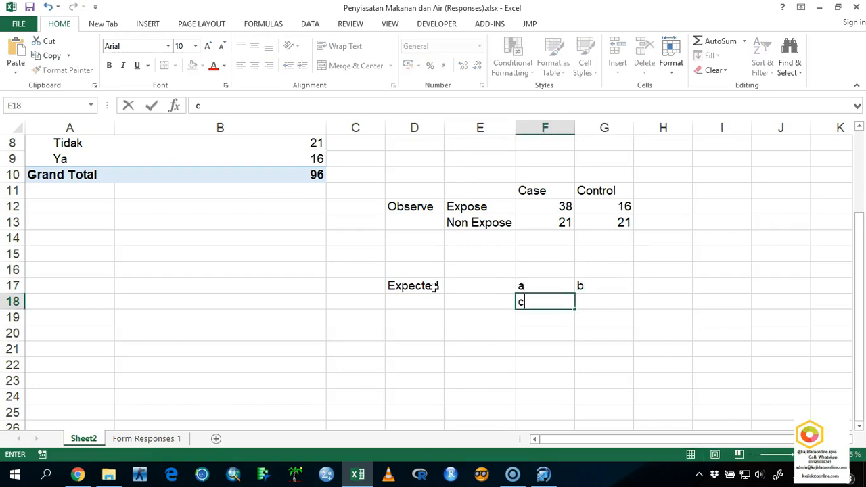
pyautogui.press('Tab')
pyautogui.write('d')
# Enter the row total placeholders e in H17 and f in H18 beside the Expected cells
pyautogui.press('Up')
pyautogui.press('Right')
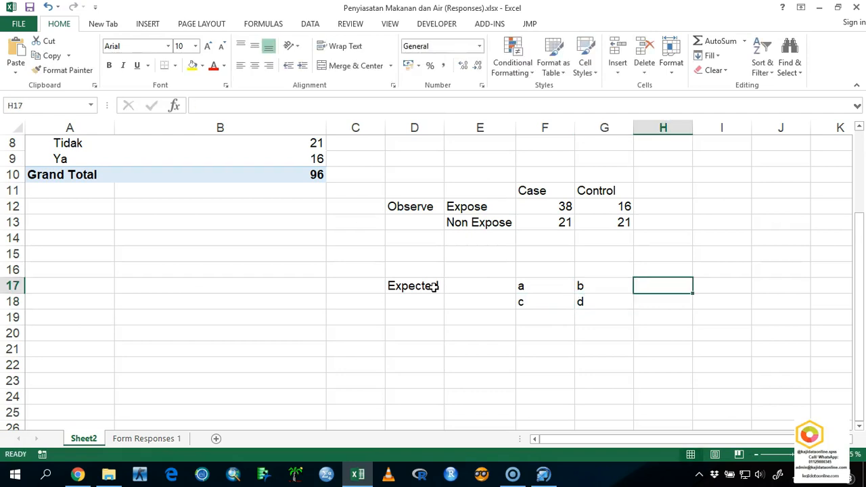
pyautogui.write('e')
pyautogui.press('Return')
pyautogui.write('f')
# Enter the column total placeholders g in F19 and h in G19, and Total in H19
pyautogui.press('Return')
pyautogui.press('Left')
pyautogui.press('Left')
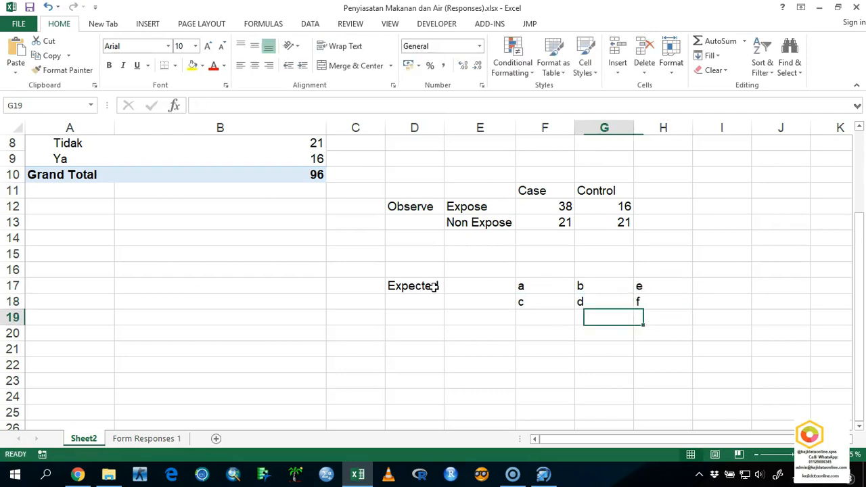
pyautogui.write('g')
pyautogui.press('Tab')
pyautogui.write('h')
pyautogui.press('Tab')
pyautogui.write('Tot')
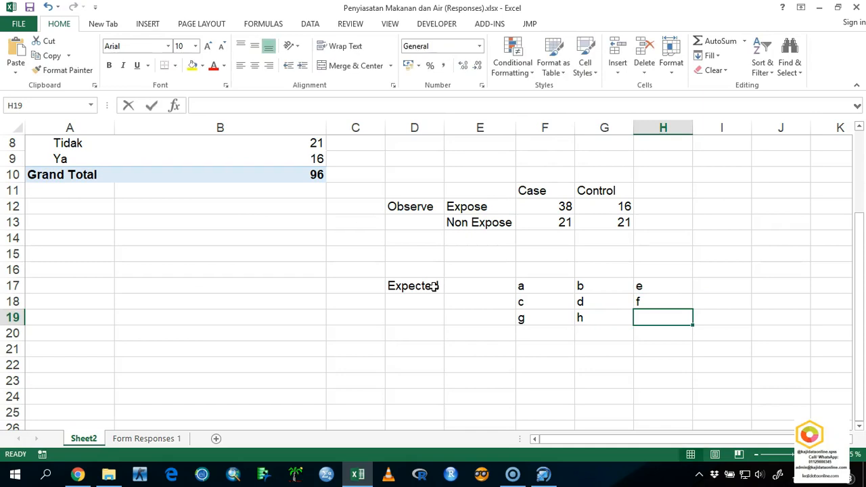
pyautogui.write('al')
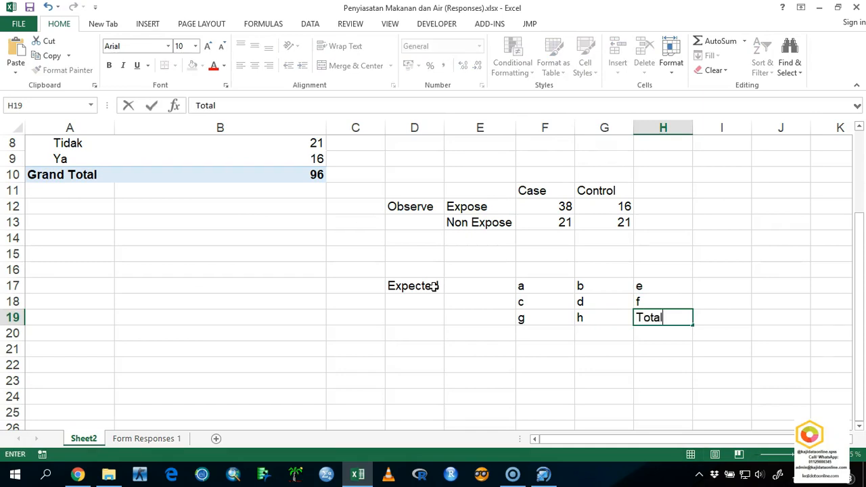
# Start a separate table for the calculated values with the label Expected in D22, below the placeholder table
pyautogui.click(415, 362)
pyautogui.write('Expected')
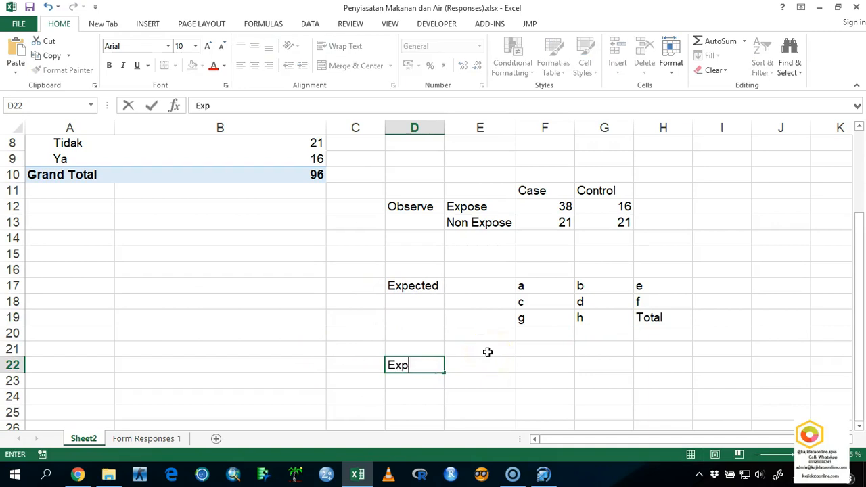
pyautogui.press('Right')
pyautogui.press('Right')
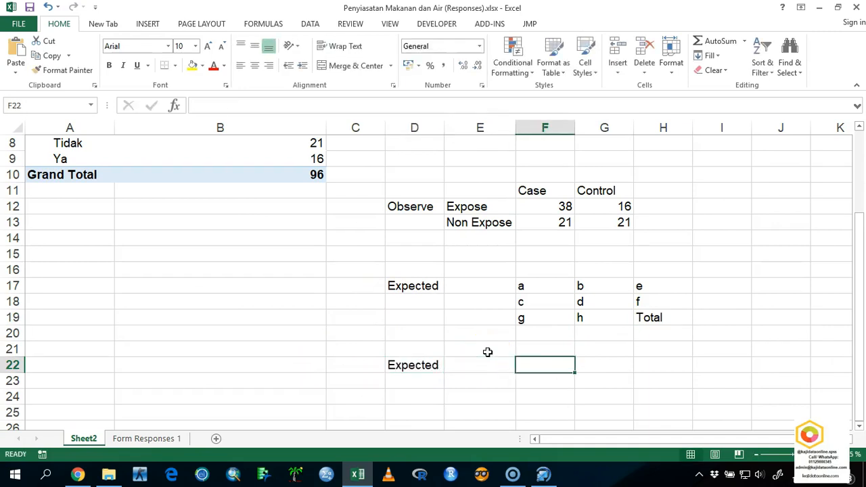
pyautogui.press('Left')
pyautogui.press('Up')
pyautogui.moveTo(426, 284); pyautogui.dragTo(641, 305)
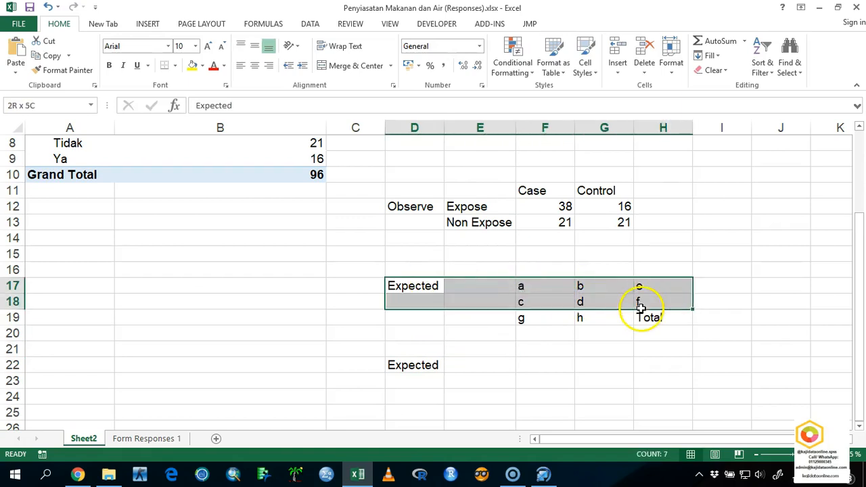
# Enter the row labels Expose in E22 and Non Expose in E23 beside the new Expected label
pyautogui.click(479, 366)
pyautogui.write('Expose')
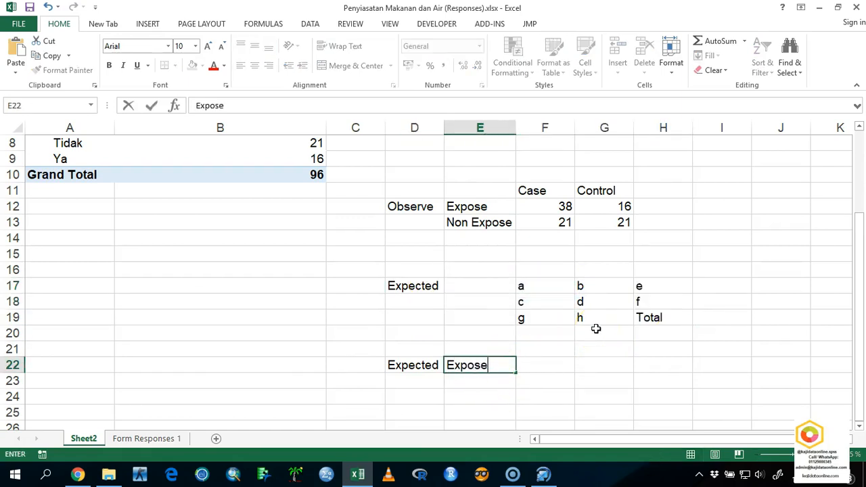
pyautogui.press('Return')
pyautogui.write('Non Expose')
pyautogui.press('Up')
pyautogui.press('Up')
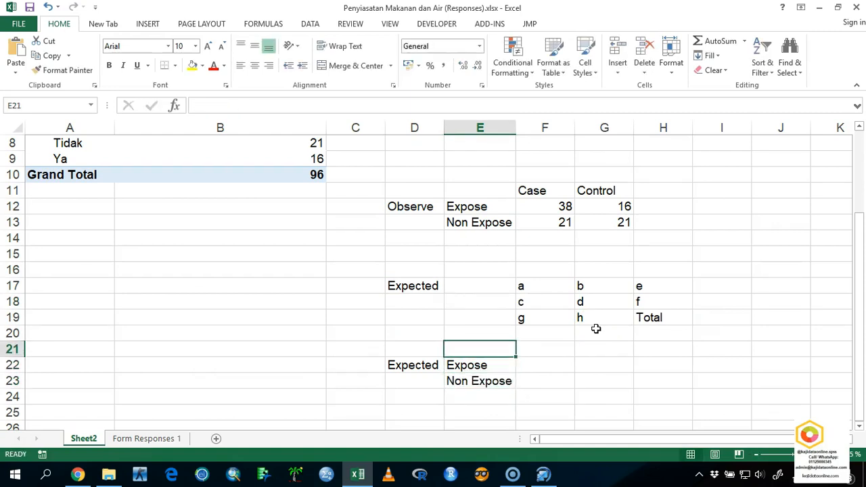
# Enter the column headings Case in F21 and Control in G21 above the lower Expected table
pyautogui.press('Right')
pyautogui.write('Cas')
pyautogui.press('Tab')
pyautogui.press('Left')
pyautogui.click(558, 348)
pyautogui.write('e')
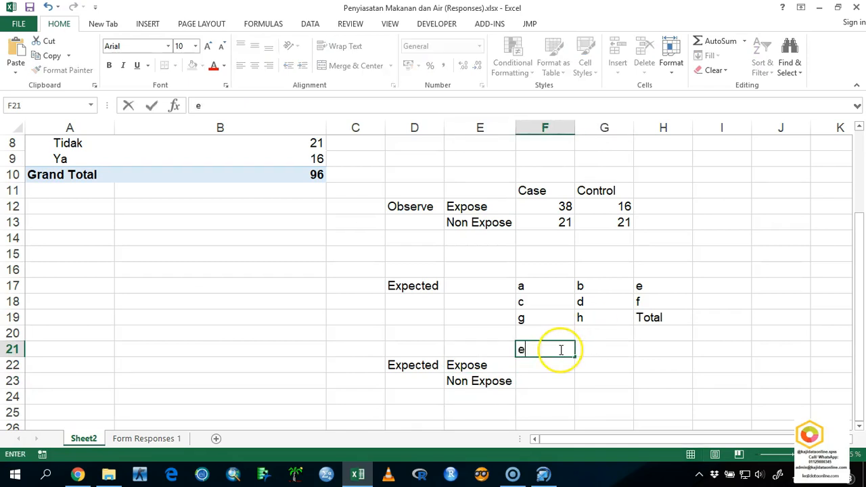
pyautogui.press('BackSpace')
pyautogui.write('Caase')
pyautogui.press('Tab')
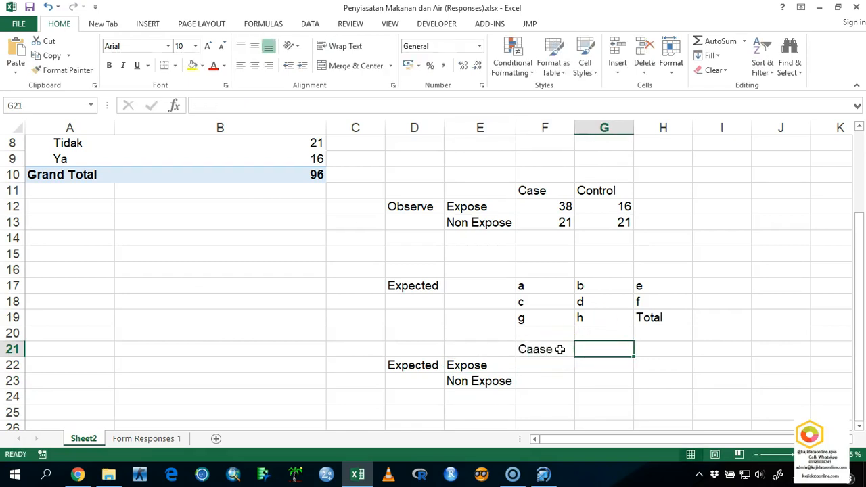
pyautogui.click(560, 349)
pyautogui.write('Case')
pyautogui.press('Tab')
pyautogui.write('Control')
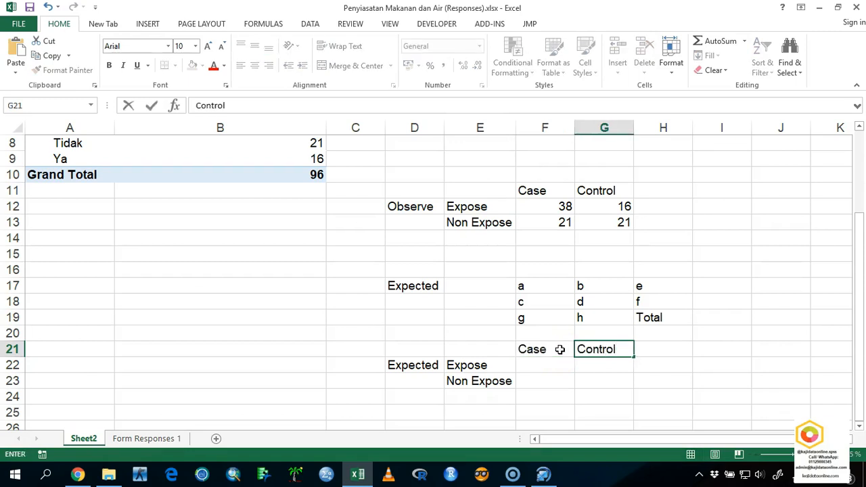
pyautogui.click(552, 367)
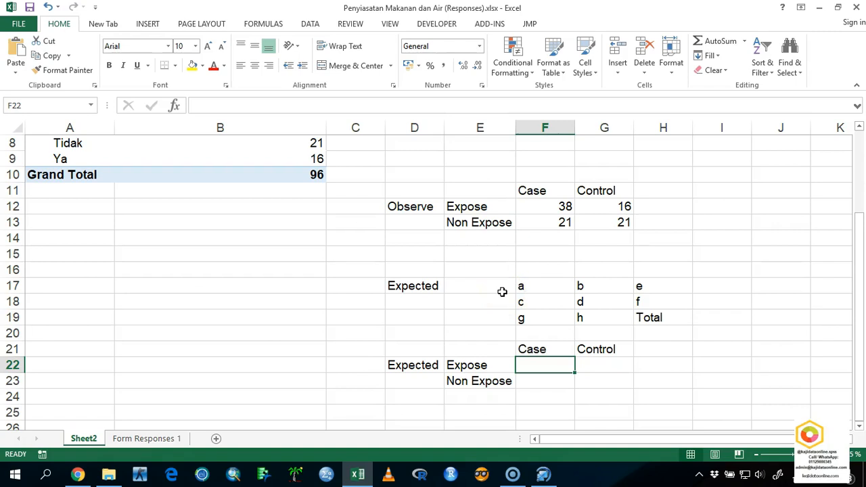
# Sum the observed Case counts F12:F13 in F14 and copy the formula across to H14
pyautogui.click(544, 236)
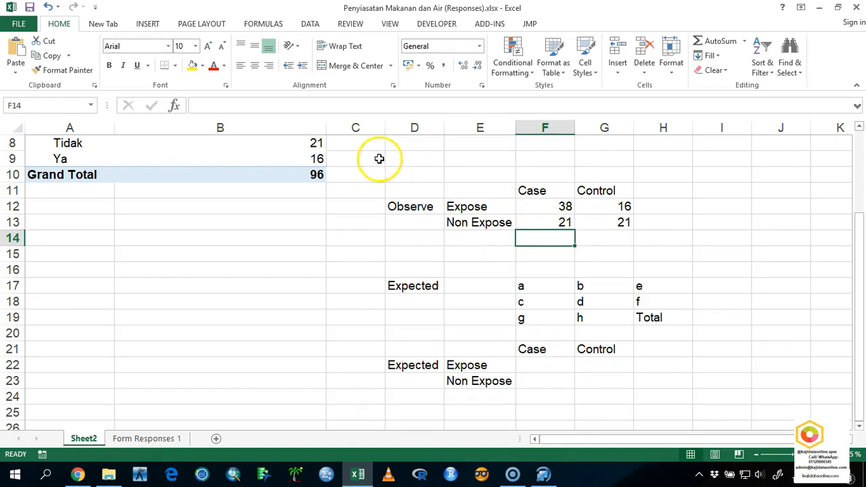
pyautogui.click(262, 29)
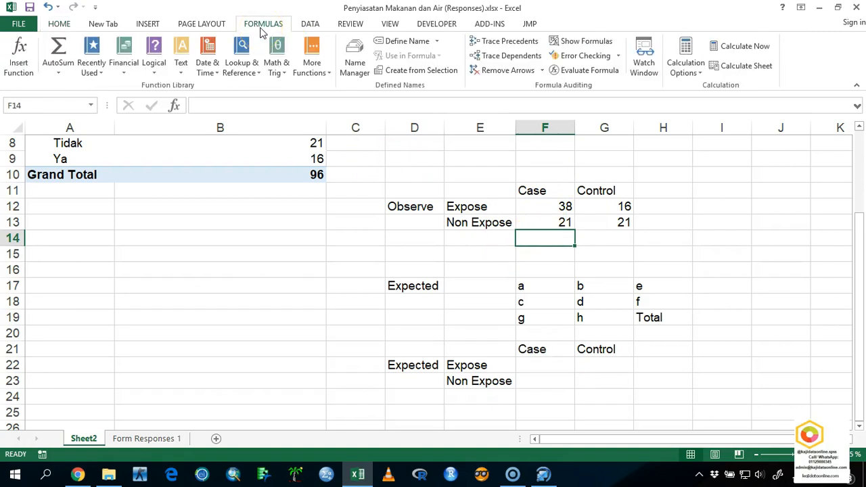
pyautogui.click(650, 256)
pyautogui.click(570, 238)
pyautogui.click(56, 75)
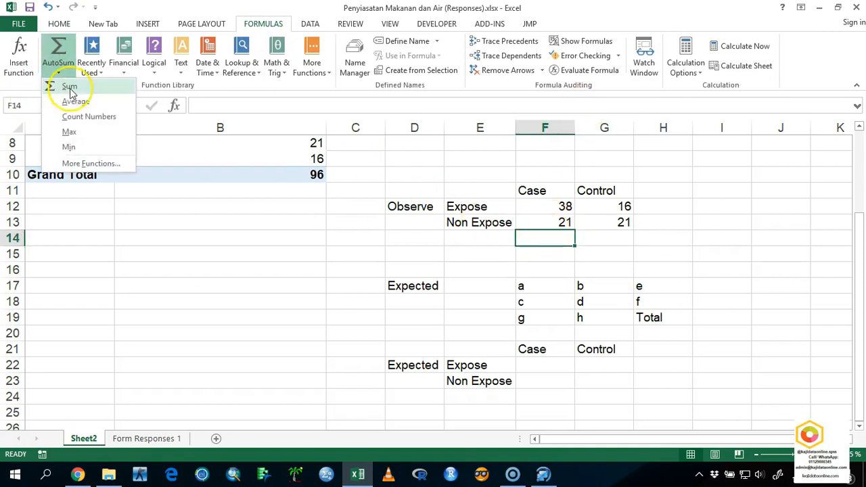
pyautogui.click(69, 86)
pyautogui.press('Return')
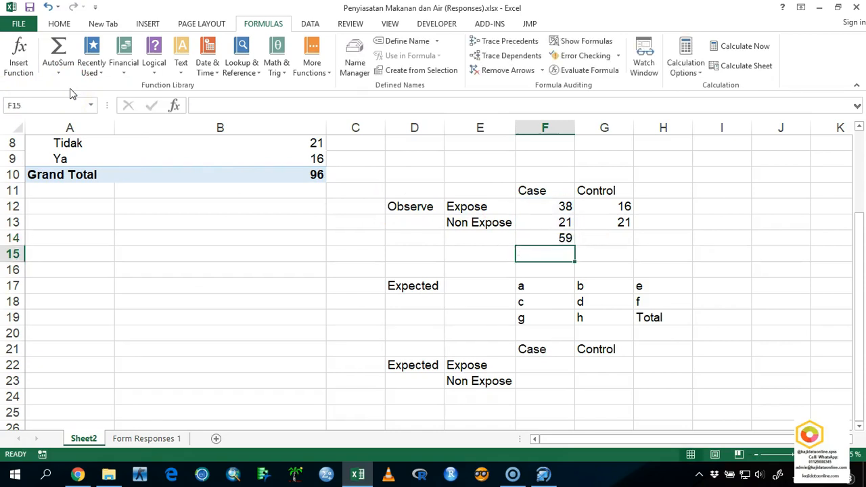
pyautogui.click(567, 241)
pyautogui.moveTo(573, 246); pyautogui.dragTo(722, 225)
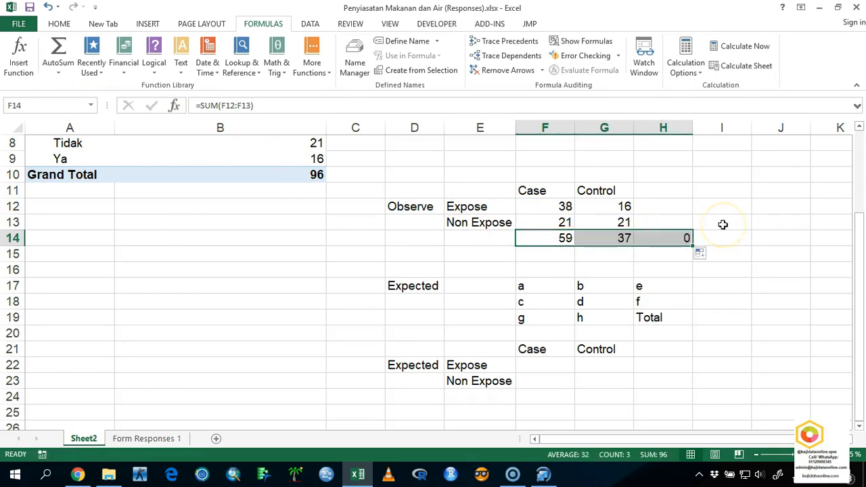
# Sum the observed Expose row F12:G12 in H12 and copy the formula down to H13
pyautogui.click(677, 204)
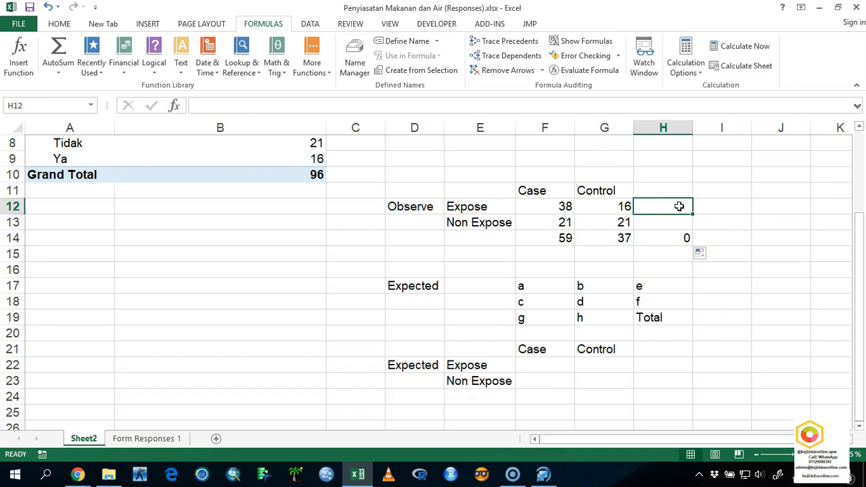
pyautogui.click(60, 72)
pyautogui.click(68, 85)
pyautogui.press('Return')
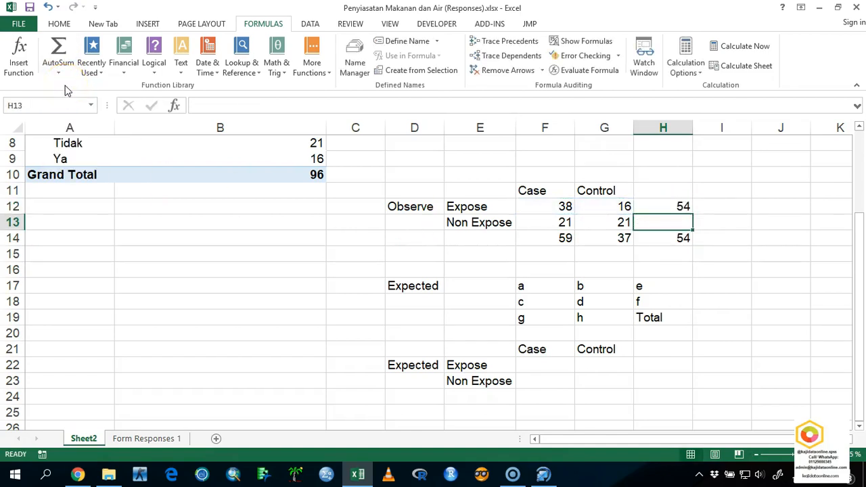
pyautogui.click(674, 204)
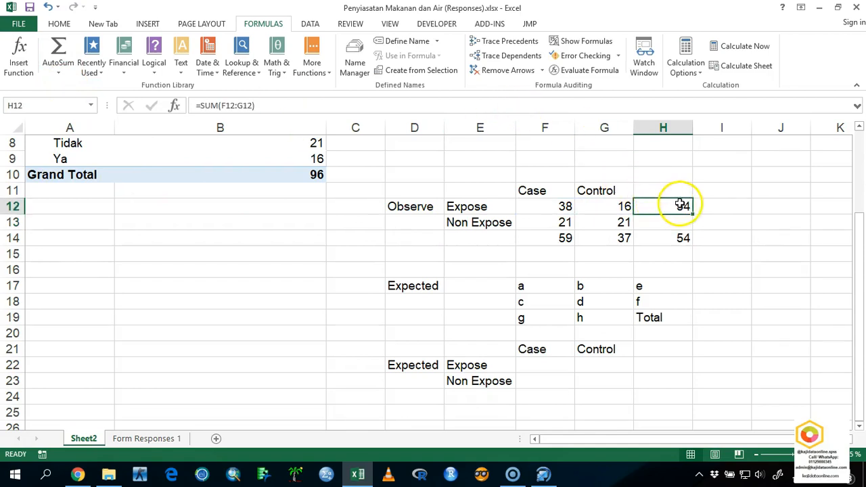
pyautogui.moveTo(690, 209); pyautogui.dragTo(709, 225)
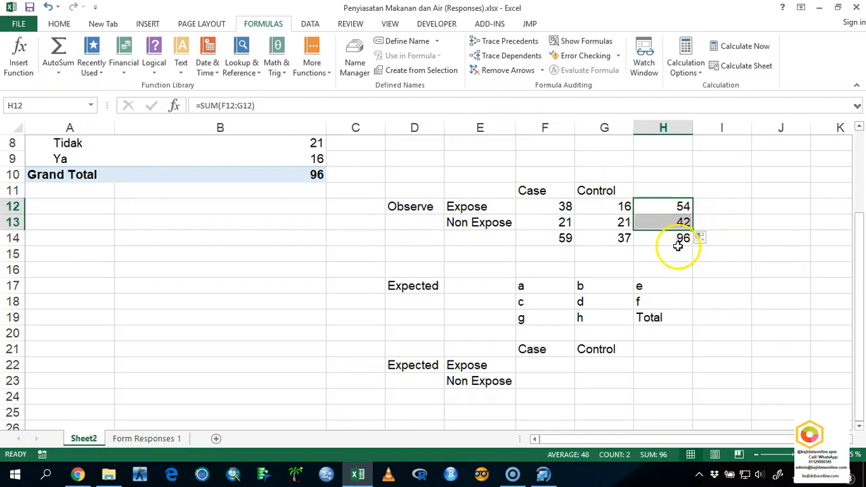
# Compare the Observe table's overall total in H14 with the PivotTable's grand total in B10
pyautogui.click(680, 240)
pyautogui.click(319, 174)
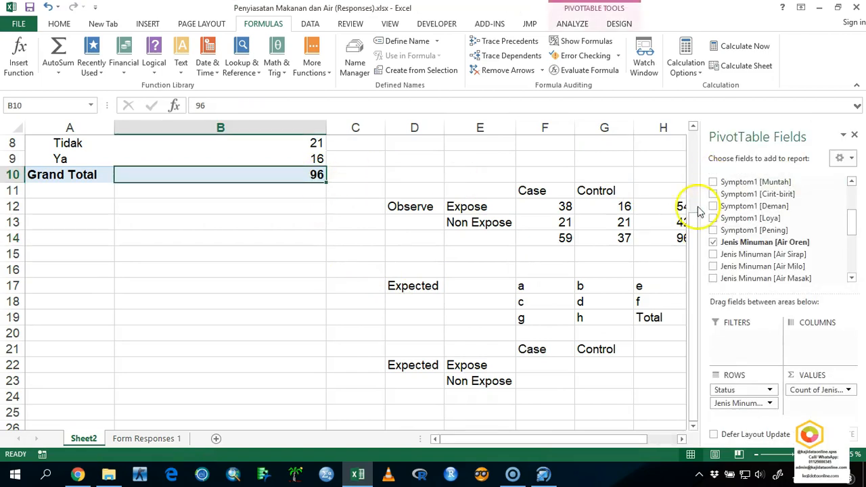
pyautogui.click(669, 240)
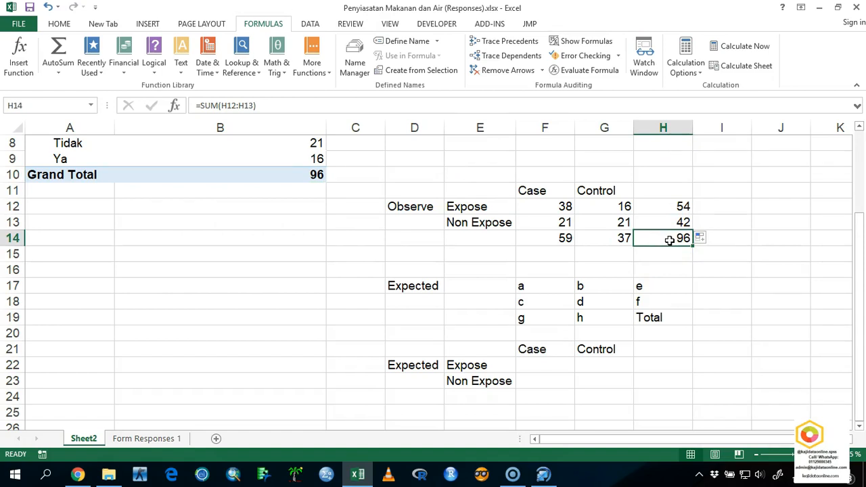
# Highlight the placeholders g in F19 and e in H17 with a yellow fill
pyautogui.press('Down')
pyautogui.press('Down')
pyautogui.press('Down')
pyautogui.press('Down')
pyautogui.press('Down')
pyautogui.press('Left')
pyautogui.press('Left')
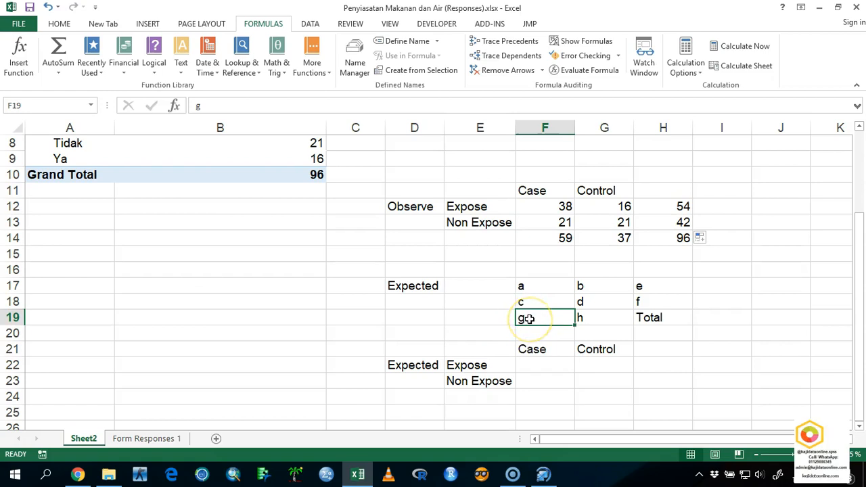
pyautogui.click(552, 287)
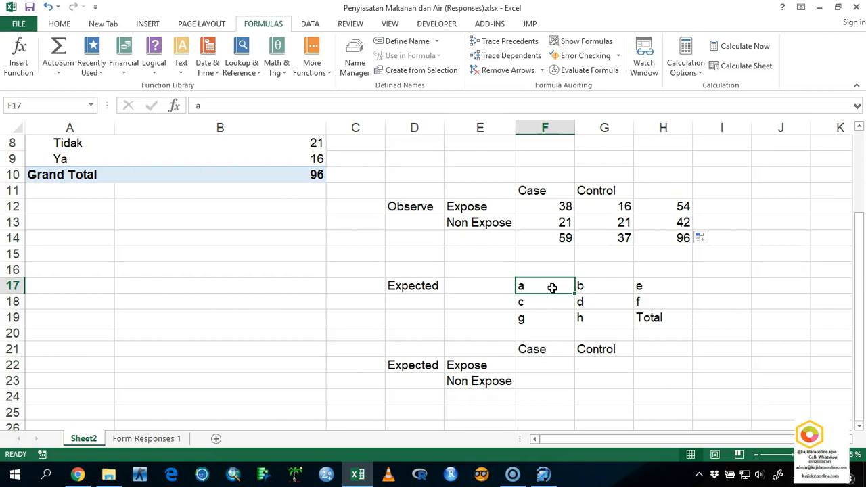
pyautogui.click(547, 316)
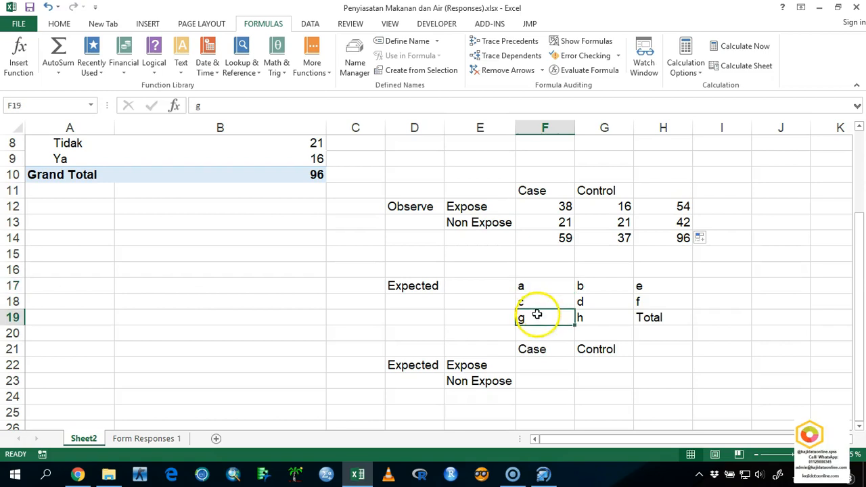
pyautogui.keyDown('ctrl'); pyautogui.click(642, 284); pyautogui.keyUp('ctrl')
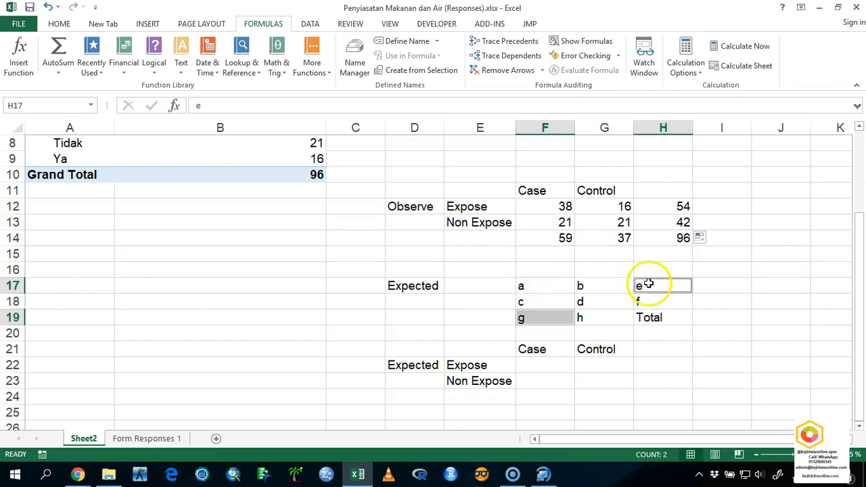
pyautogui.click(59, 23)
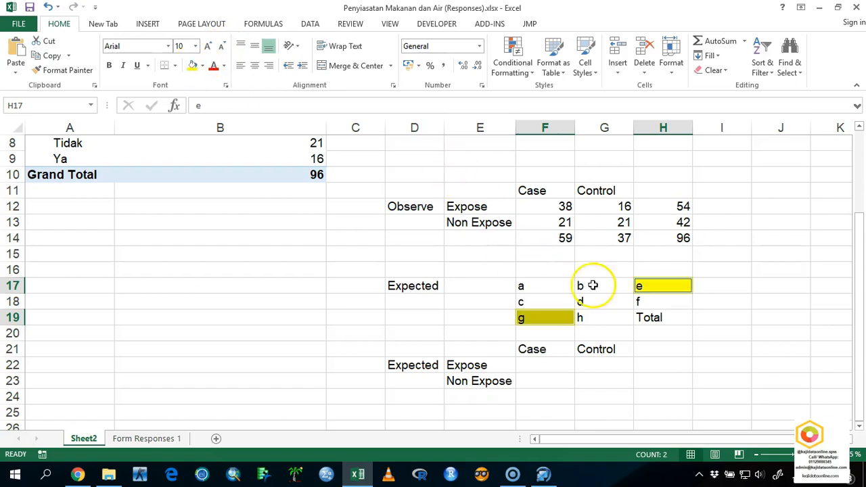
pyautogui.click(648, 317)
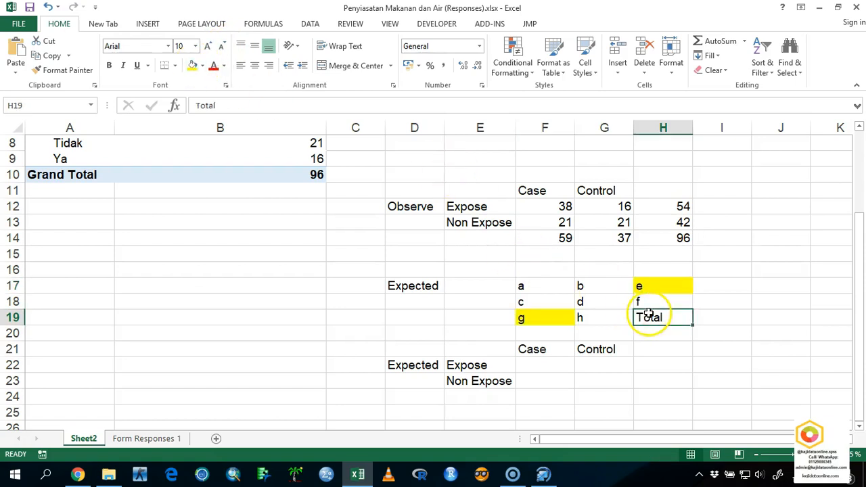
# Highlight the placeholders g in F19 and f in H18 with a dark grey fill
pyautogui.click(551, 315)
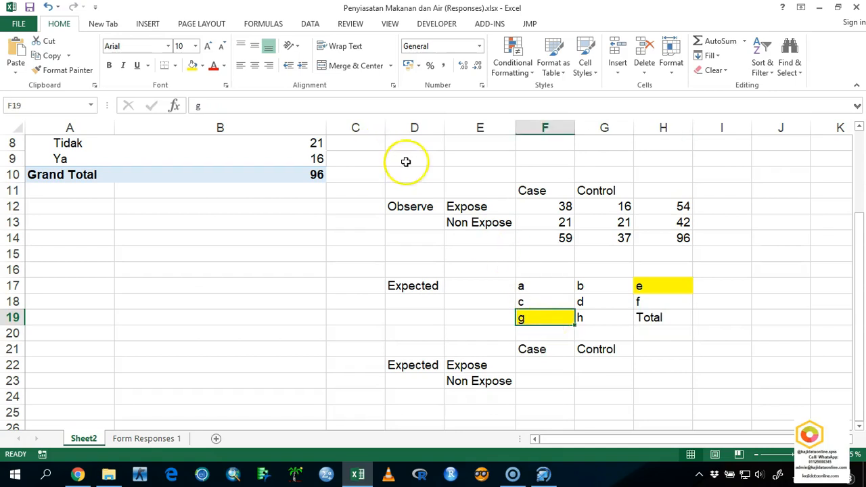
pyautogui.keyDown('ctrl'); pyautogui.click(651, 296); pyautogui.keyUp('ctrl')
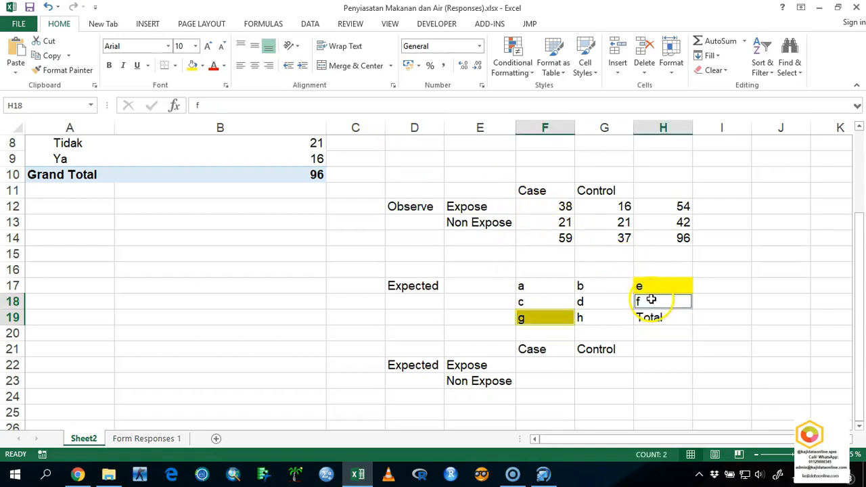
pyautogui.click(203, 66)
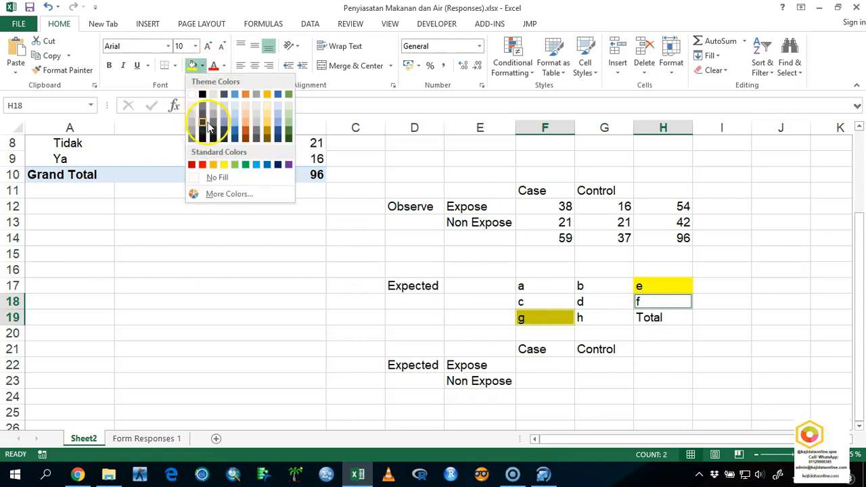
pyautogui.click(194, 132)
pyautogui.click(578, 304)
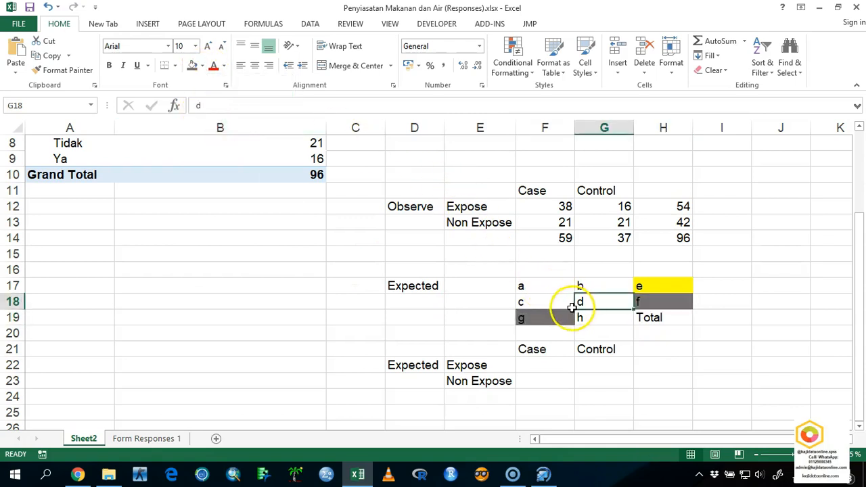
# Try the formula =F14*H12/H14 in F22 for the expected exposed cases and clear the cell again
pyautogui.click(549, 370)
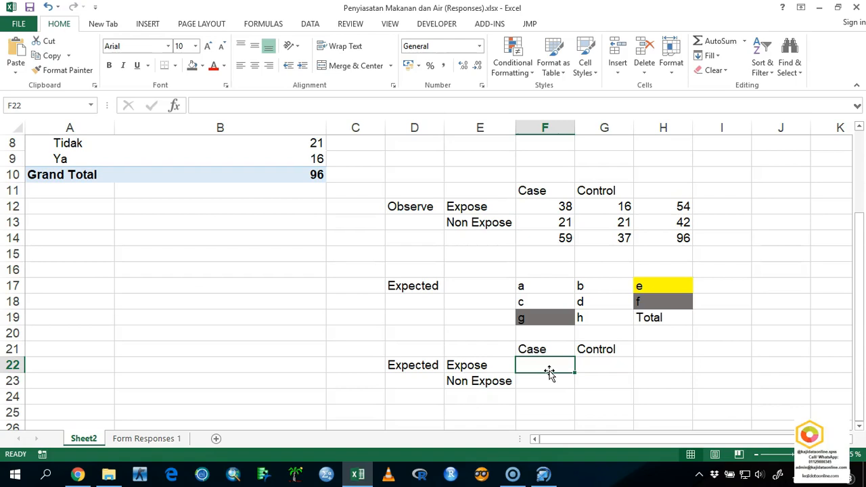
pyautogui.write('=')
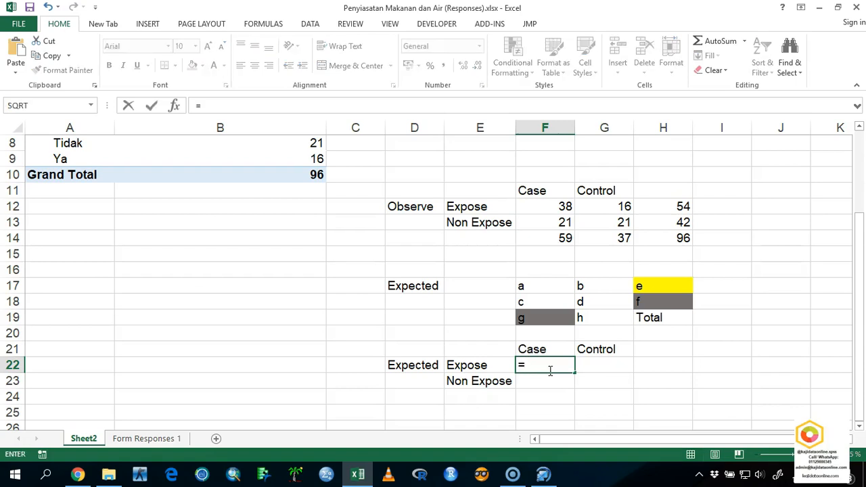
pyautogui.click(556, 238)
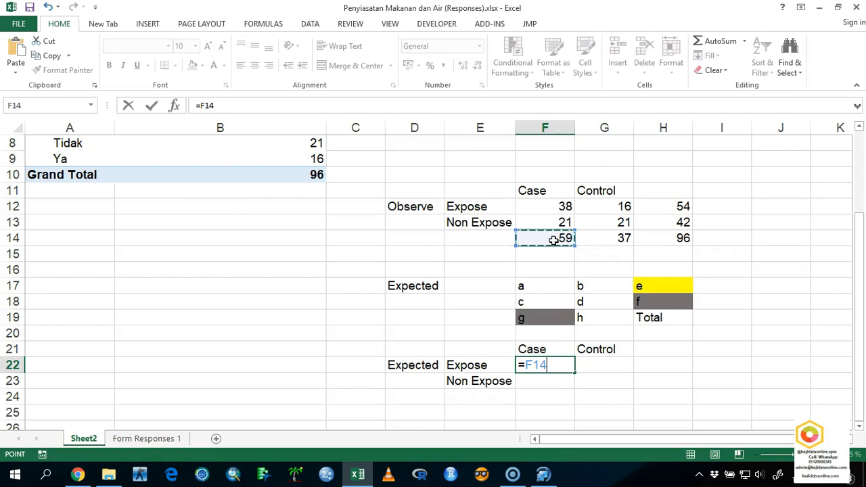
pyautogui.write('*')
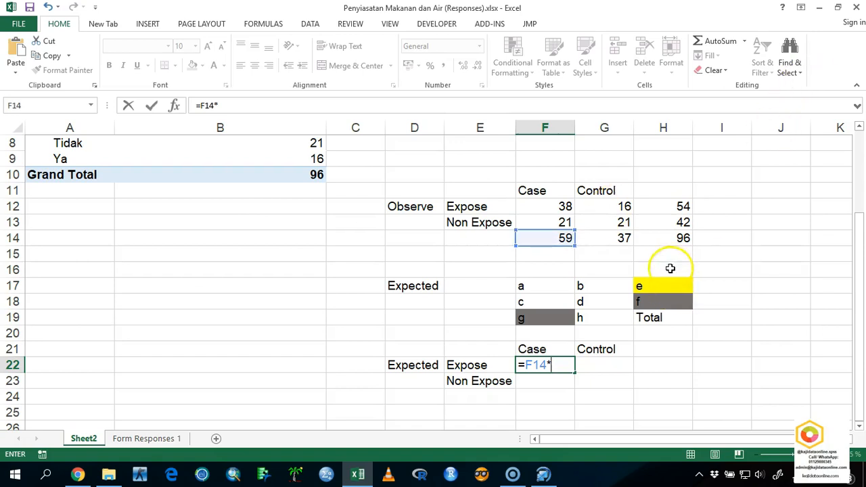
pyautogui.click(683, 206)
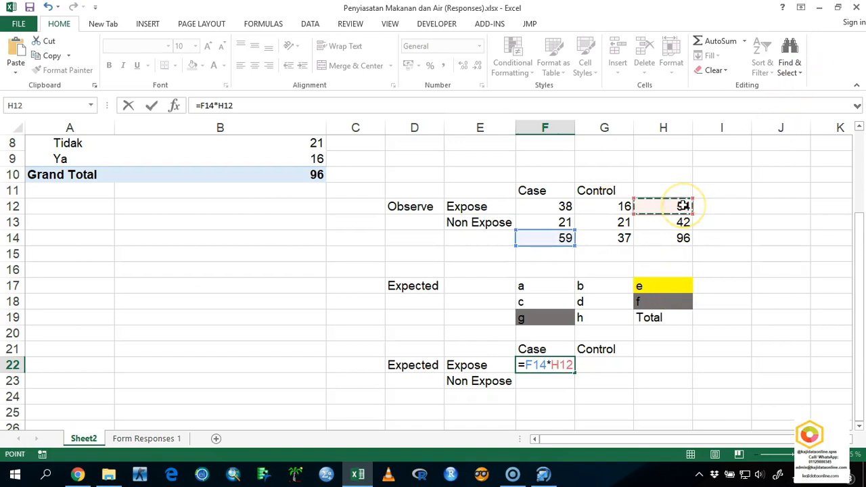
pyautogui.write('/')
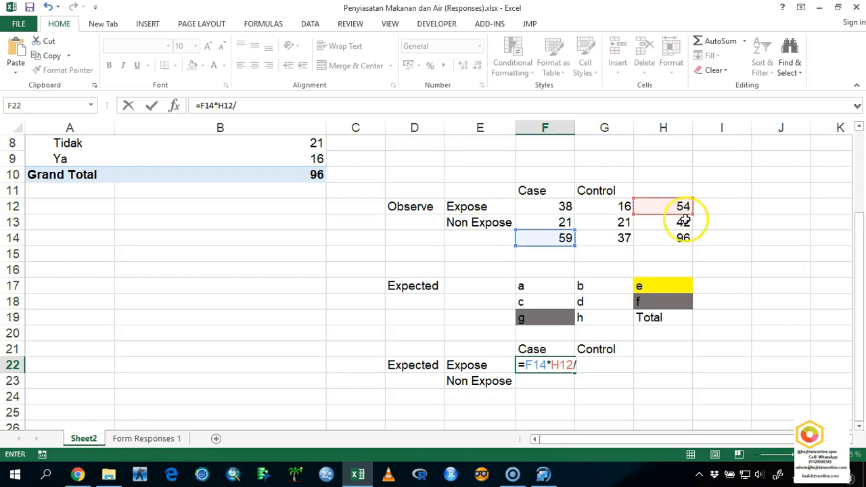
pyautogui.click(677, 235)
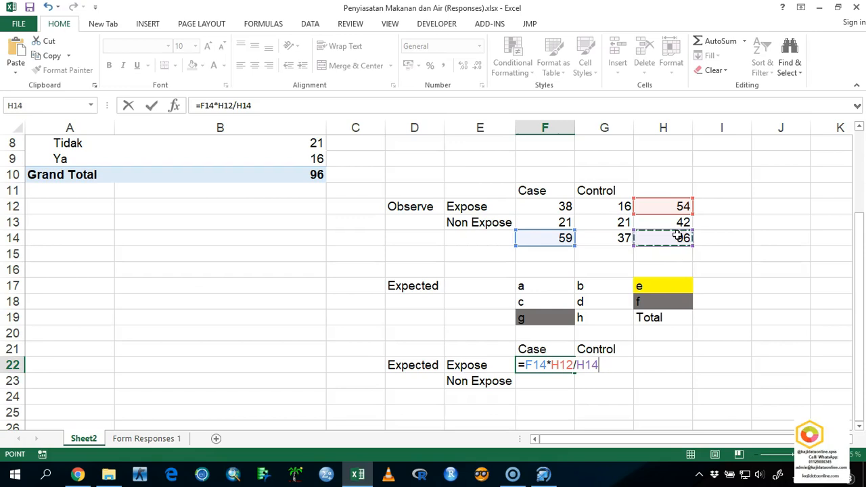
pyautogui.press('Return')
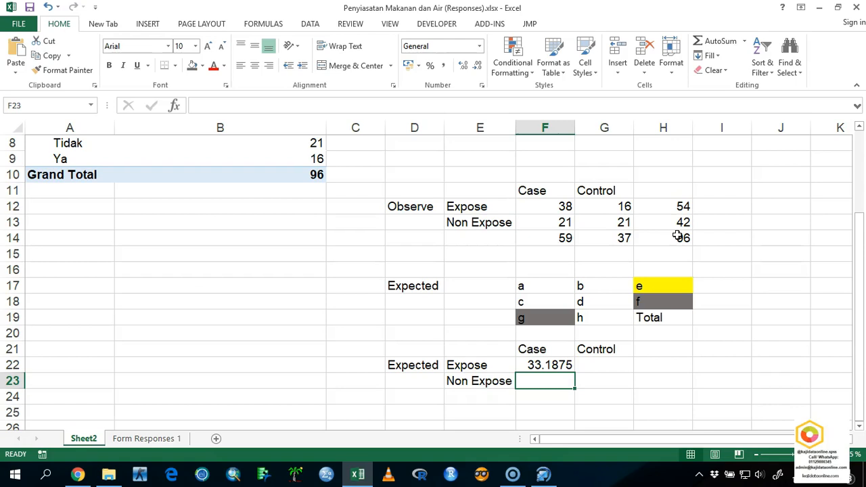
pyautogui.click(542, 365)
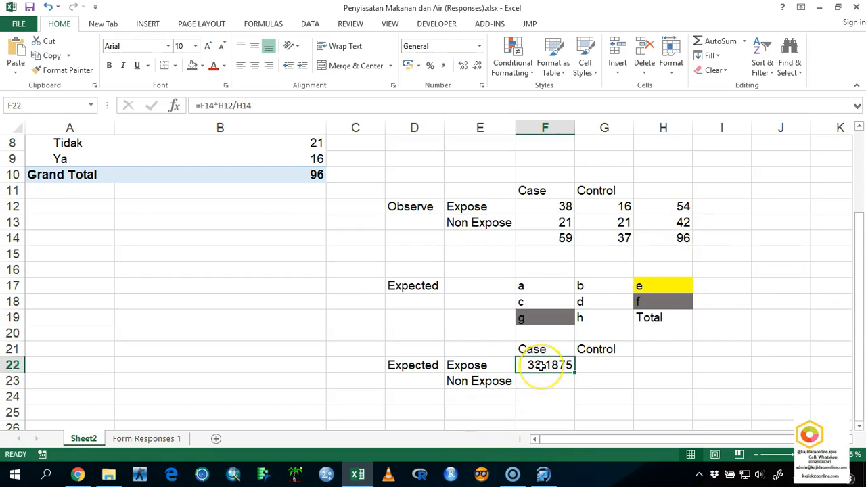
pyautogui.press('Delete')
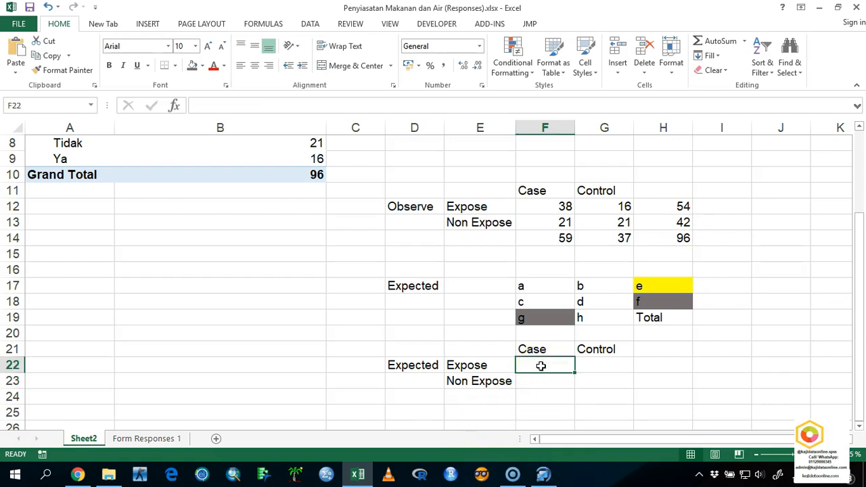
# Calculate the expected Expose–Case count in F22 with the formula =F14*H12/H14
pyautogui.write('=')
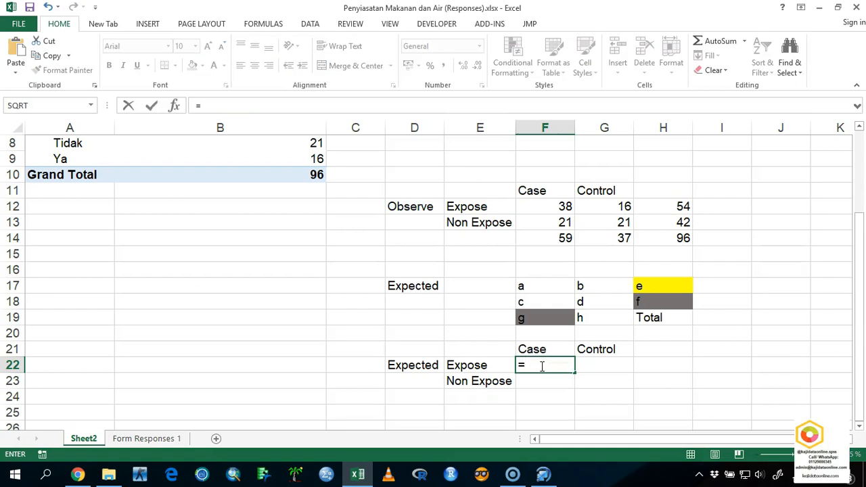
pyautogui.click(545, 237)
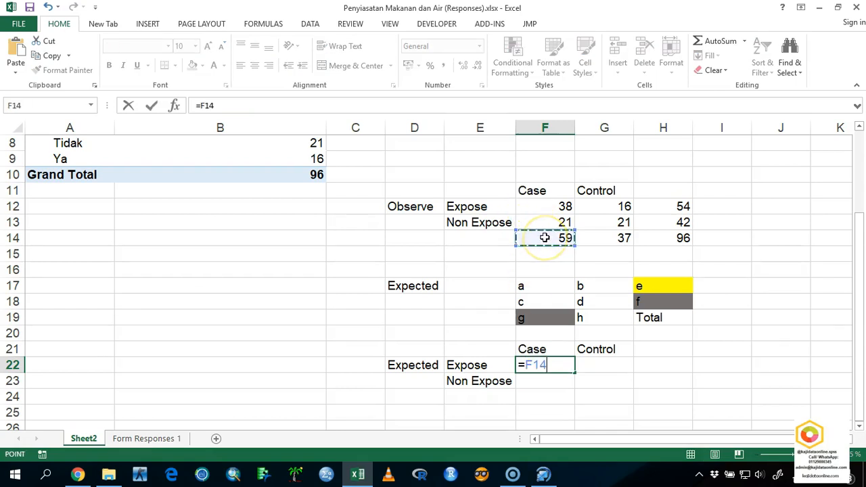
pyautogui.write('*')
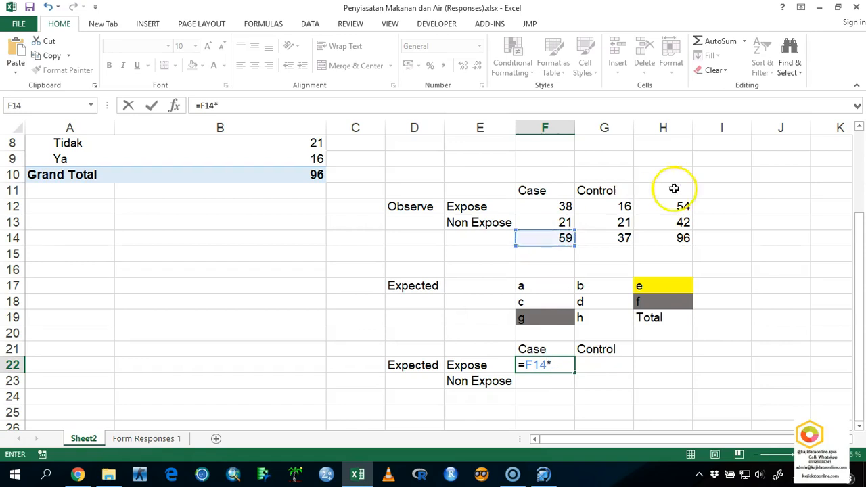
pyautogui.click(669, 209)
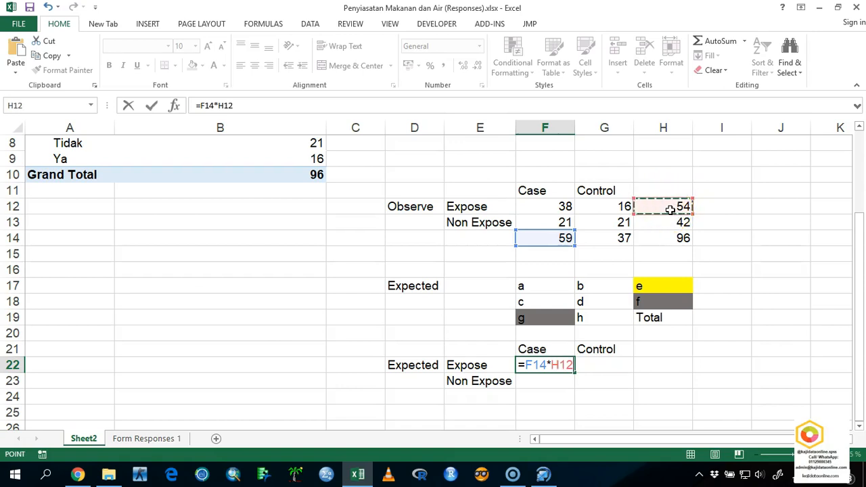
pyautogui.write('/')
pyautogui.click(676, 241)
pyautogui.press('Return')
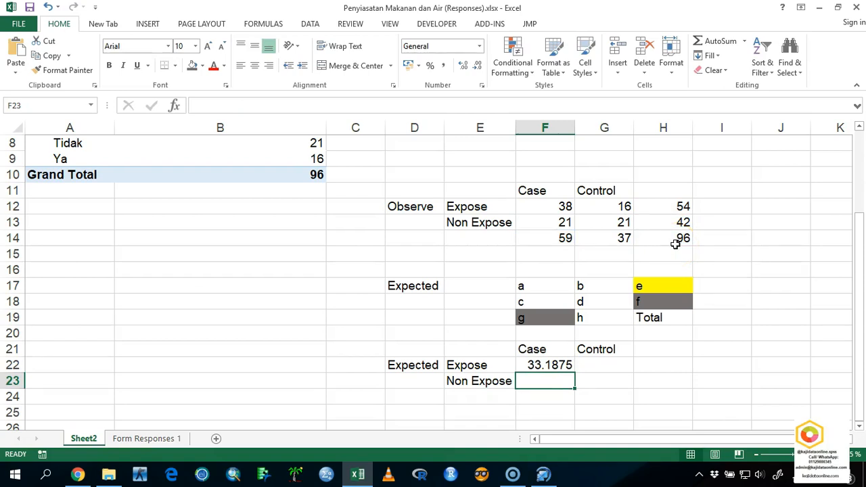
# Calculate the expected Non Expose–Case count in F23 with the formula =F14*H13/H14
pyautogui.write('=')
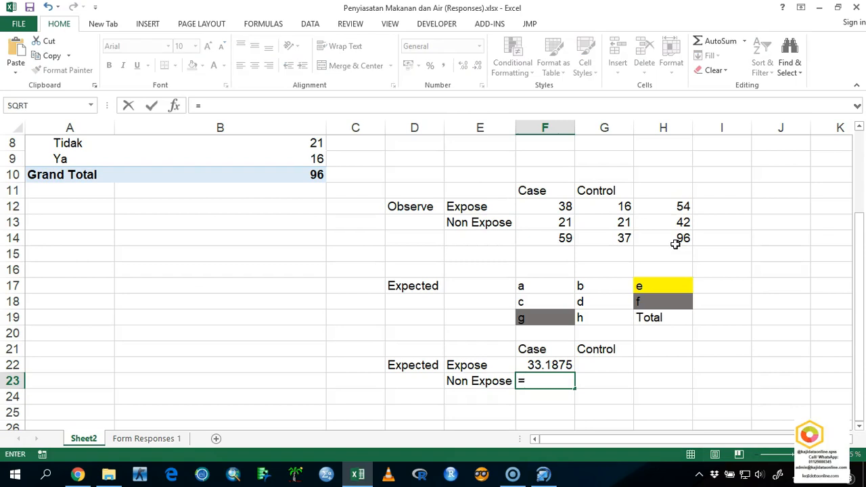
pyautogui.click(570, 238)
pyautogui.write('*')
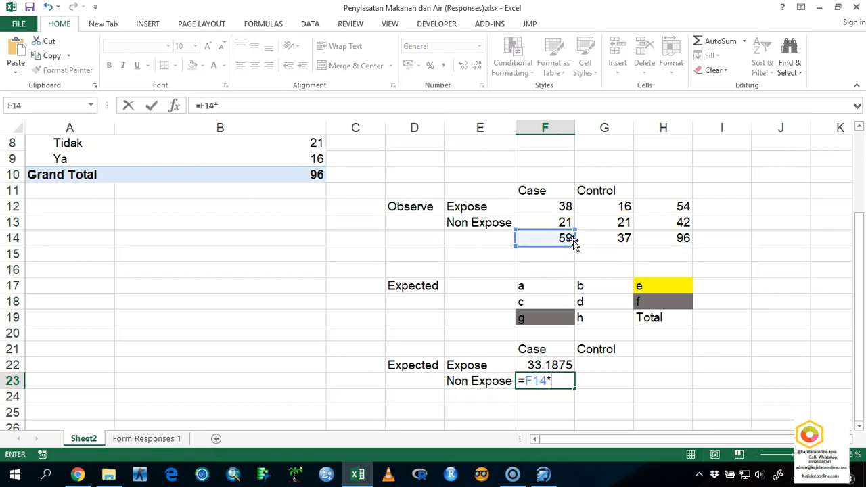
pyautogui.click(655, 225)
pyautogui.write('/')
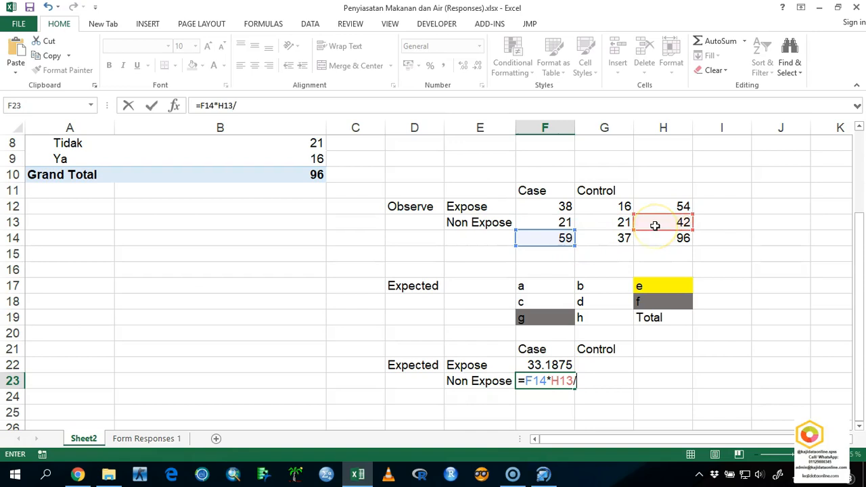
pyautogui.click(664, 240)
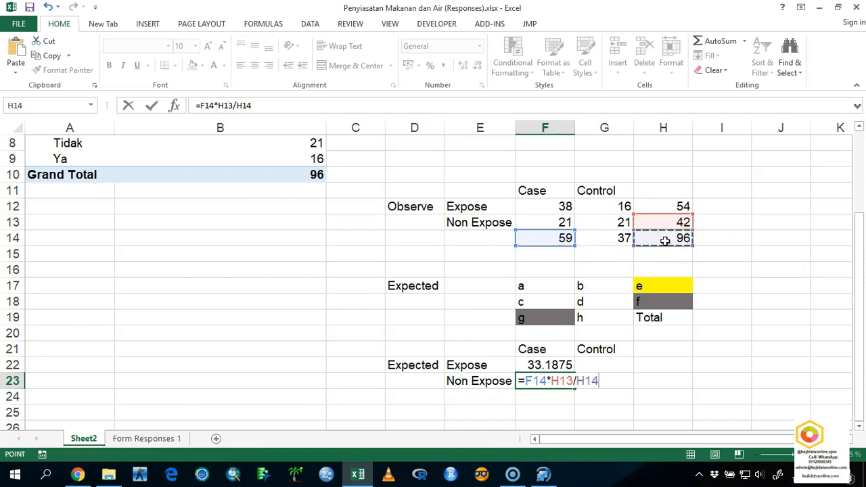
pyautogui.press('Return')
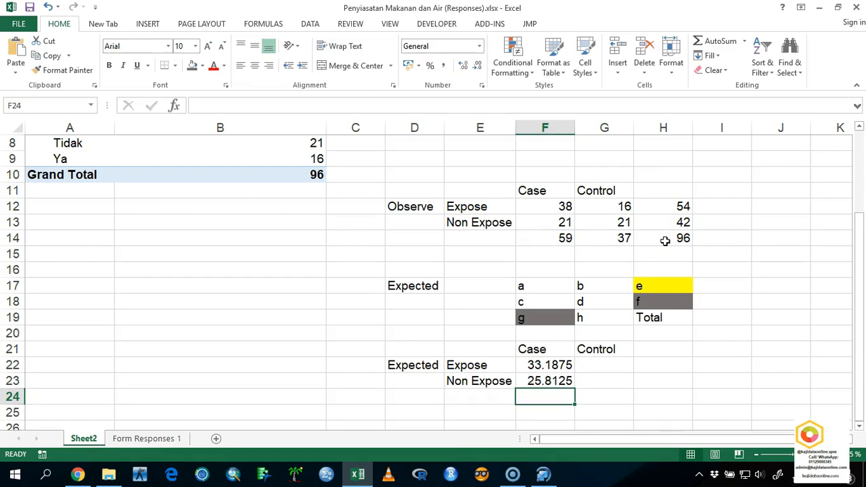
# Copy the F22 formula across to G22 and correct its references so it reads =G14*H12/H14
pyautogui.click(558, 360)
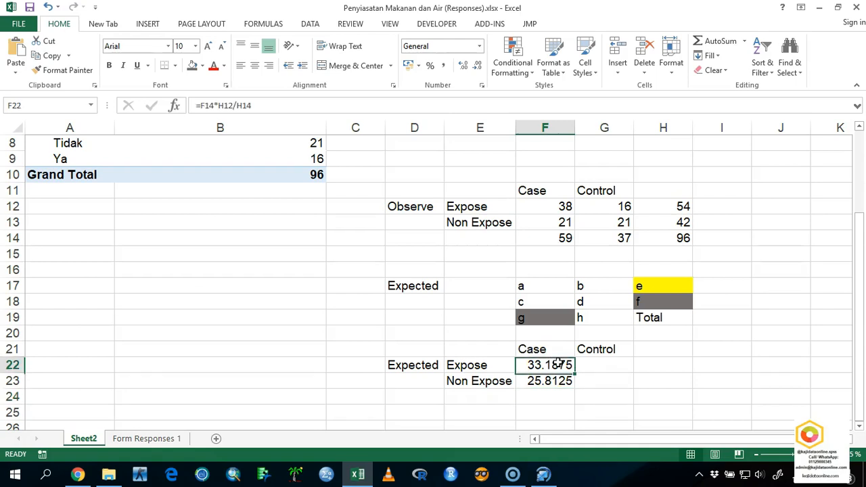
pyautogui.moveTo(574, 372); pyautogui.dragTo(630, 371)
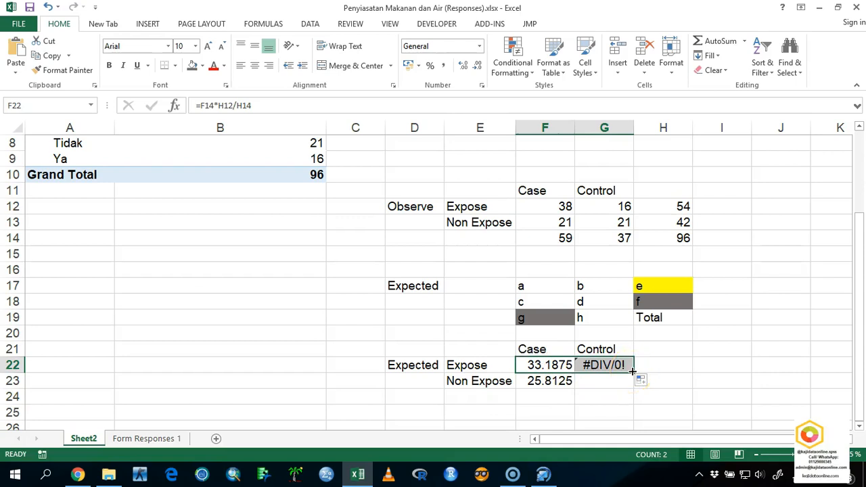
pyautogui.hotkey('ctrl', 'z')
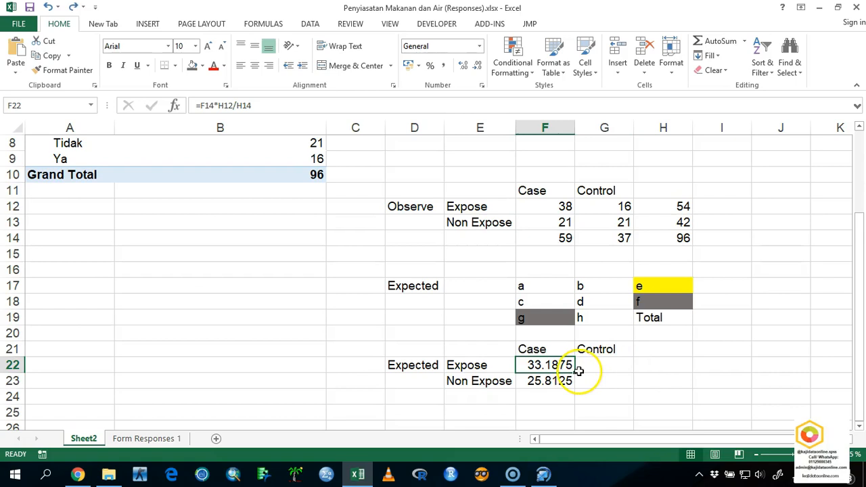
pyautogui.moveTo(575, 370); pyautogui.dragTo(632, 371)
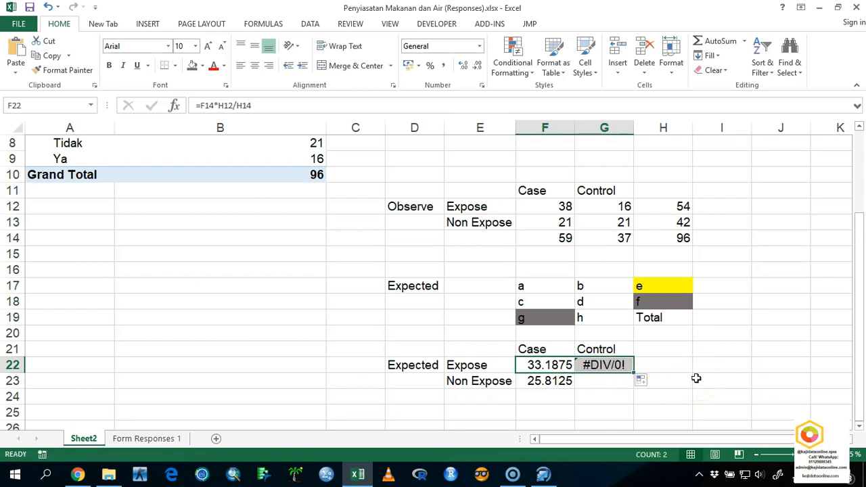
pyautogui.doubleClick(621, 364)
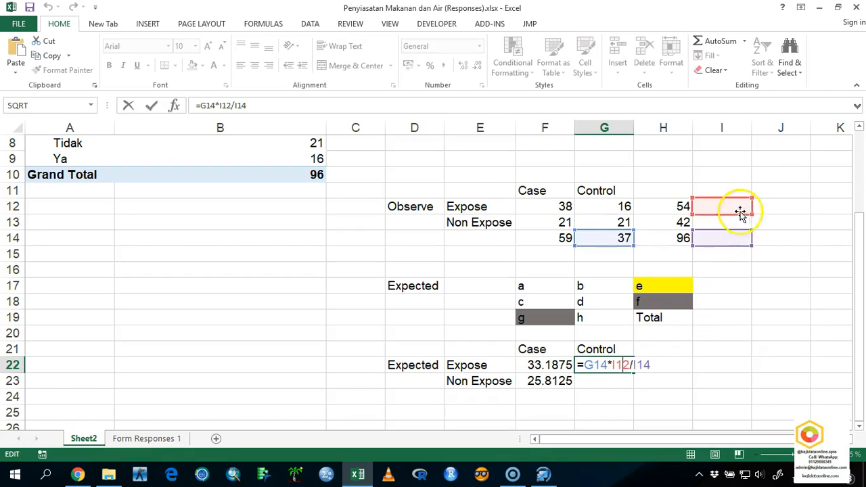
pyautogui.moveTo(730, 216); pyautogui.dragTo(695, 216)
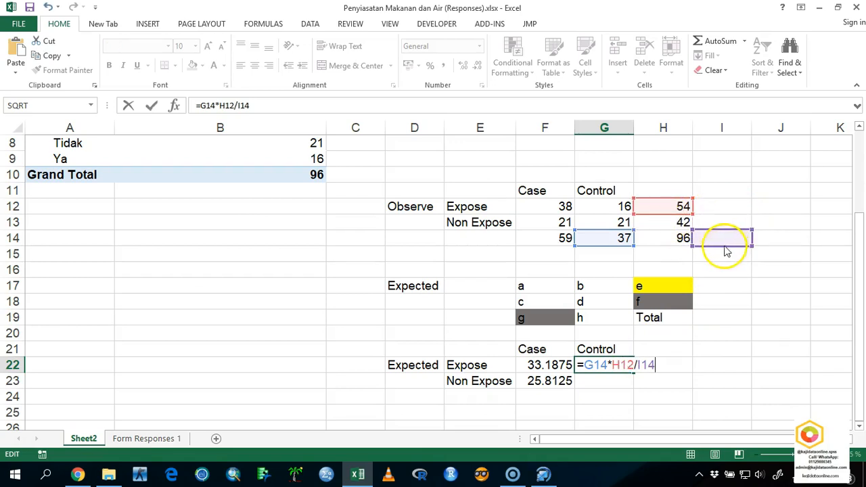
pyautogui.moveTo(725, 246); pyautogui.dragTo(667, 245)
pyautogui.press('Return')
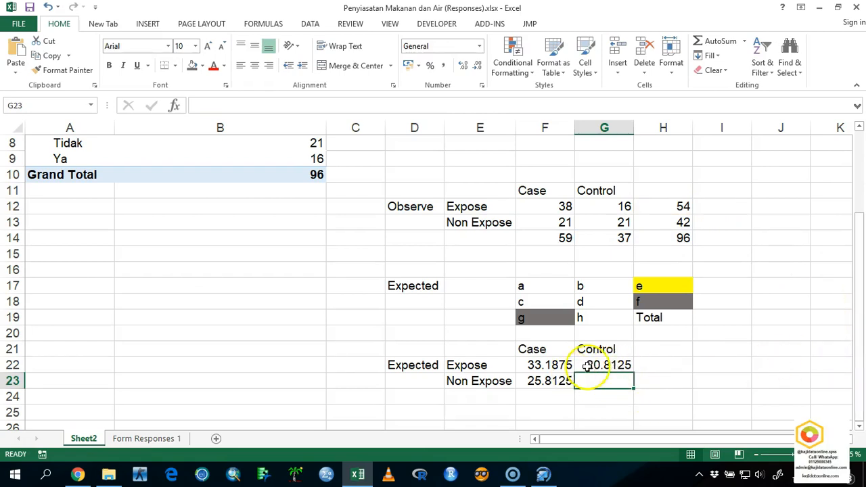
# Copy the G22 formula down to G23 and correct its references so it reads =G14*H13/H14
pyautogui.click(609, 365)
pyautogui.moveTo(632, 370); pyautogui.dragTo(627, 382)
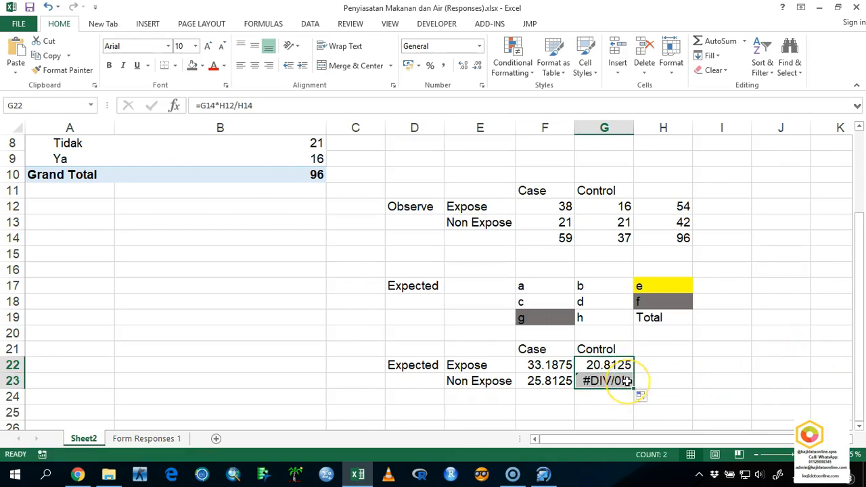
pyautogui.doubleClick(628, 381)
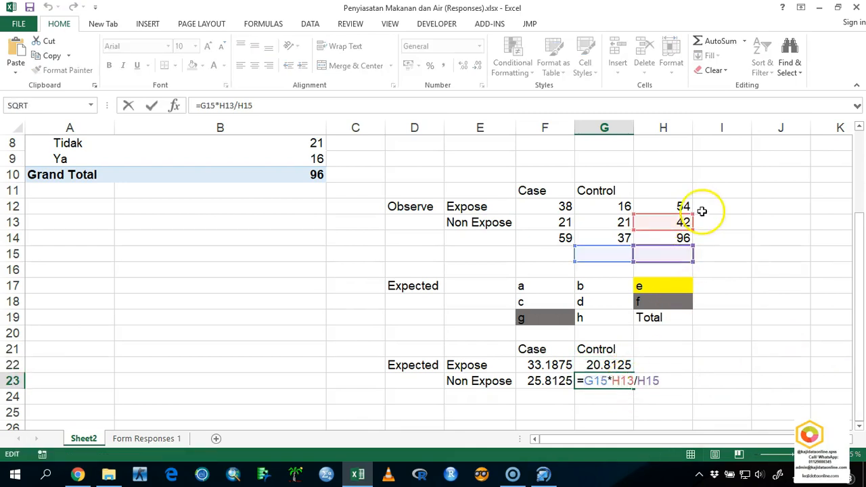
pyautogui.moveTo(666, 242); pyautogui.dragTo(615, 242)
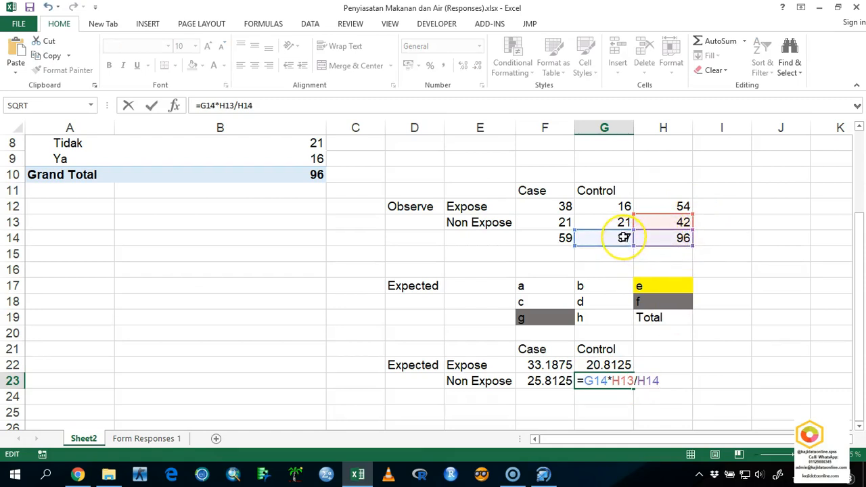
pyautogui.press('Return')
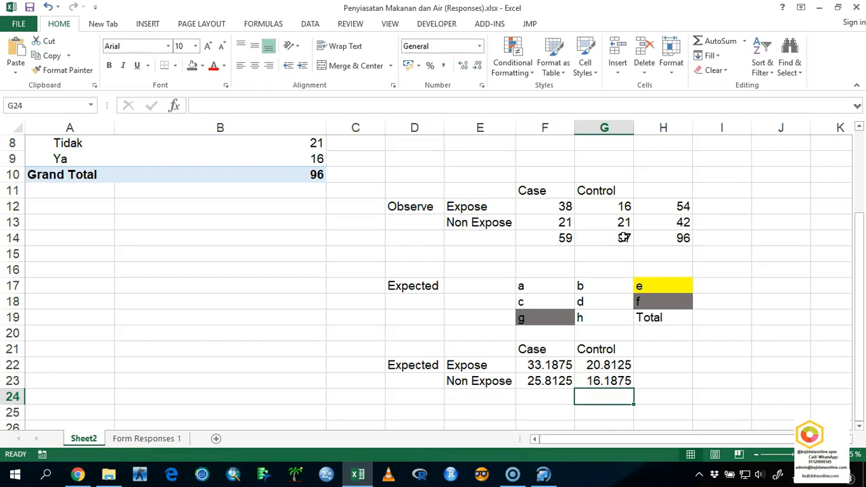
# Sum the expected Case counts F22:F23 in F24 and copy the total formula across to G24
pyautogui.press('Left')
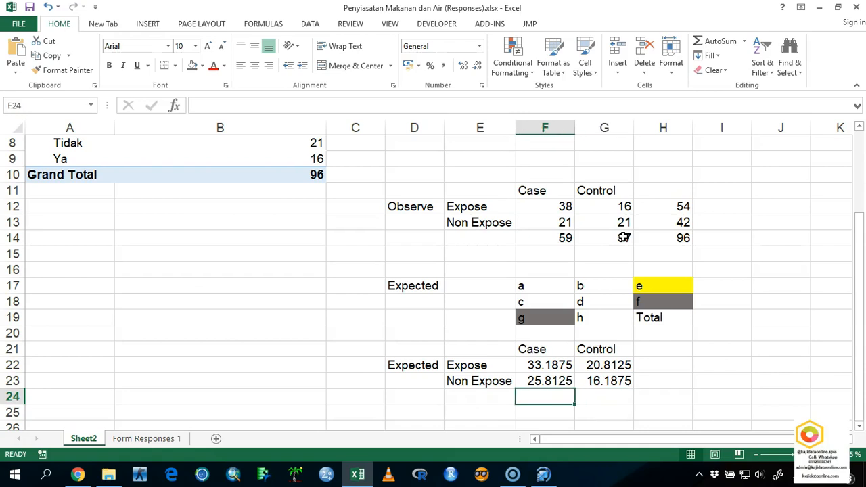
pyautogui.click(251, 24)
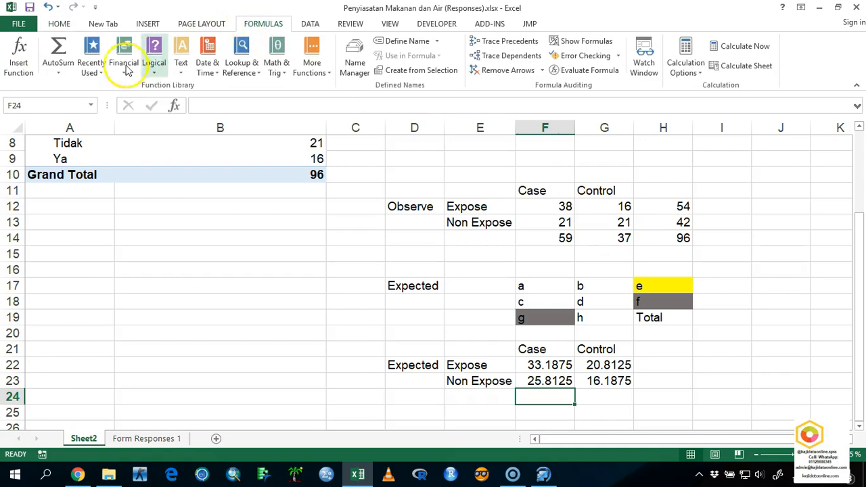
pyautogui.click(58, 58)
pyautogui.press('Return')
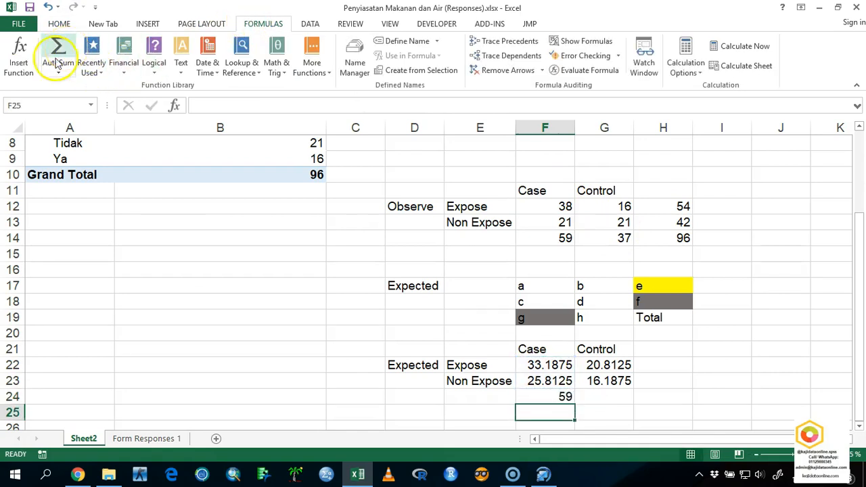
pyautogui.click(544, 396)
pyautogui.moveTo(574, 404); pyautogui.dragTo(653, 373)
pyautogui.click(673, 351)
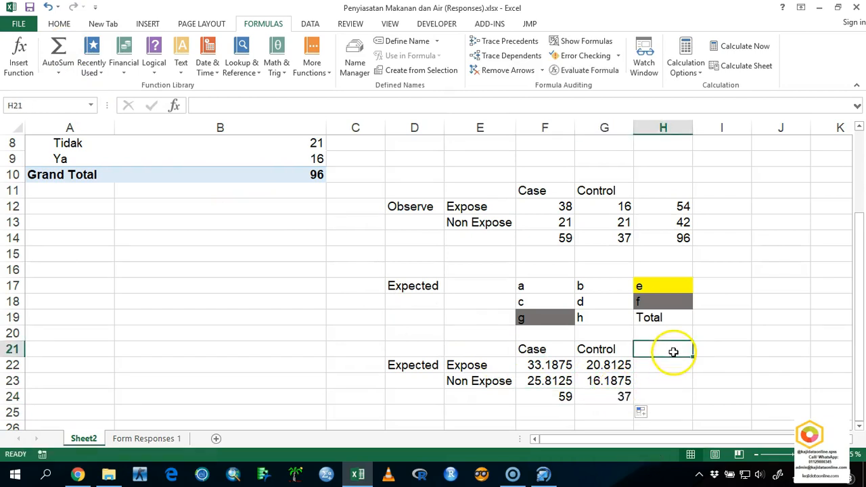
# Sum the expected Expose row F22:G22 in H22 and copy the total down to H24, checking the grand total against H14
pyautogui.click(664, 362)
pyautogui.click(60, 48)
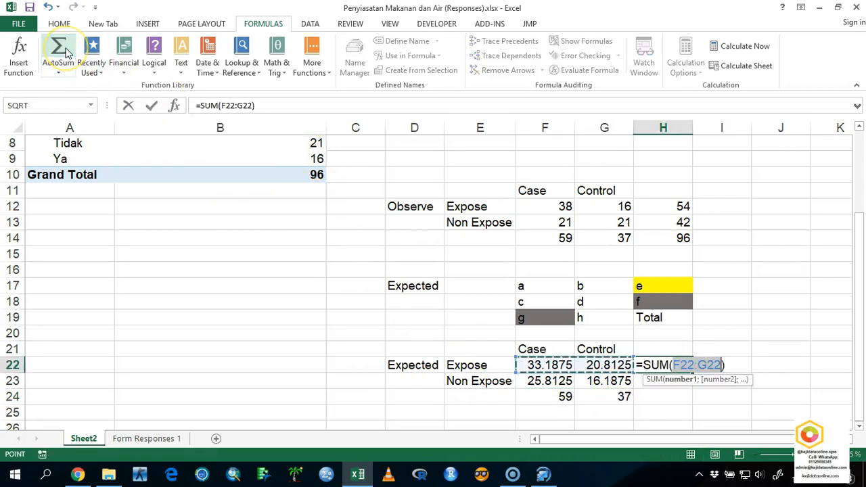
pyautogui.press('Return')
pyautogui.click(684, 371)
pyautogui.moveTo(687, 375); pyautogui.dragTo(687, 402)
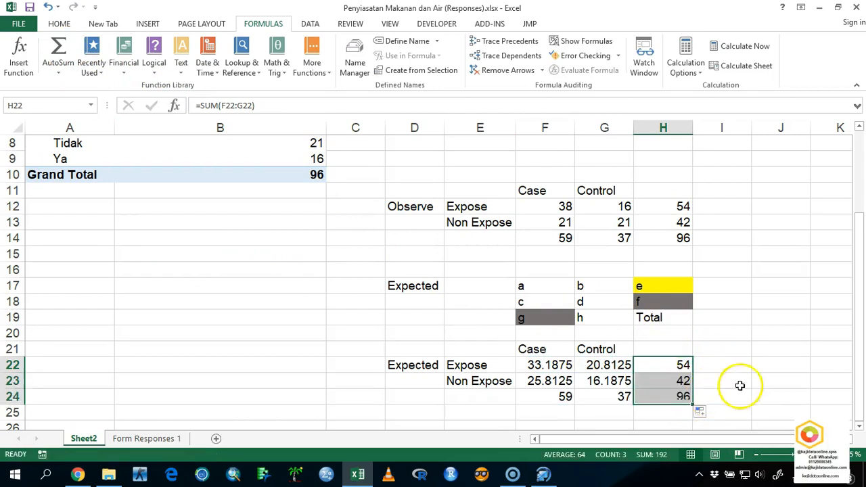
pyautogui.click(744, 334)
pyautogui.click(679, 397)
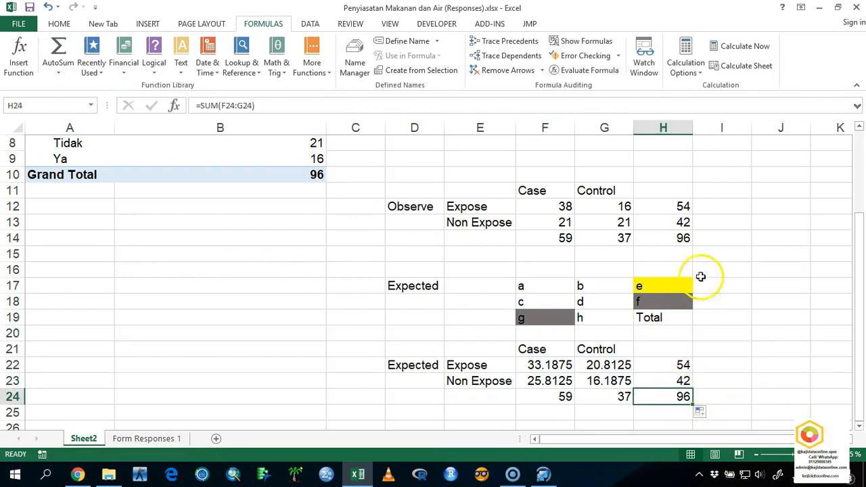
pyautogui.click(680, 238)
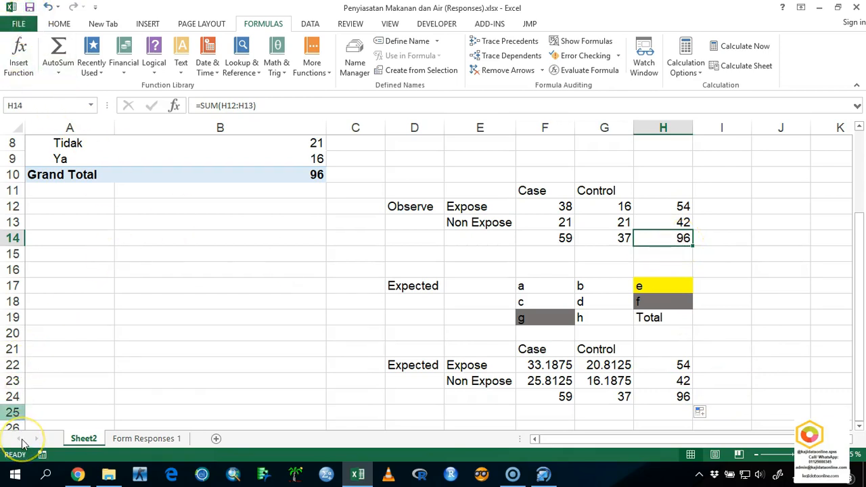
# Enter the label Chi Value in D26, below the expected table
pyautogui.scroll(-1, 121, 402)
pyautogui.press('Down')
pyautogui.press('Down')
pyautogui.press('Down')
pyautogui.press('Down')
pyautogui.press('Down')
pyautogui.press('Down')
pyautogui.press('Down')
pyautogui.press('Down')
pyautogui.press('Down')
pyautogui.press('Down')
pyautogui.press('Left')
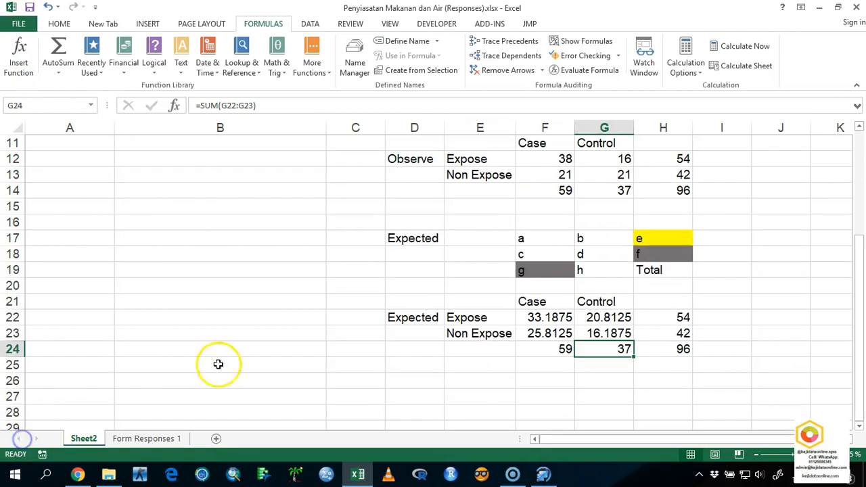
pyautogui.click(420, 380)
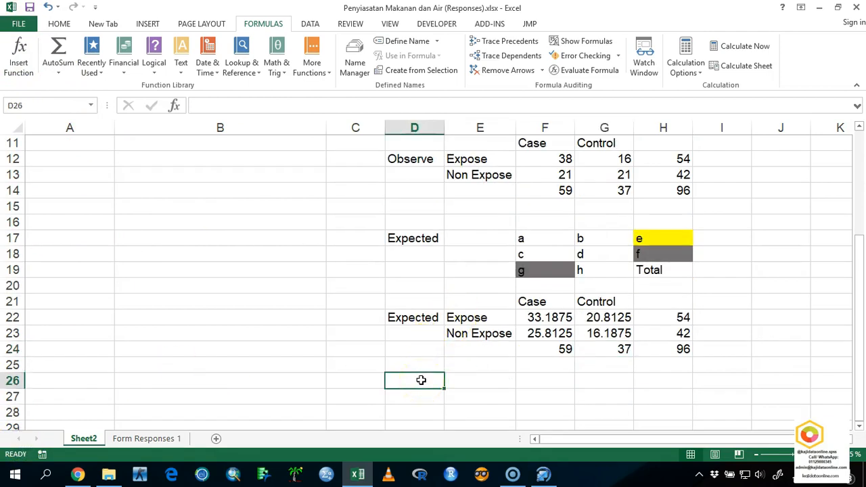
pyautogui.write('Chi Value')
pyautogui.press('Tab')
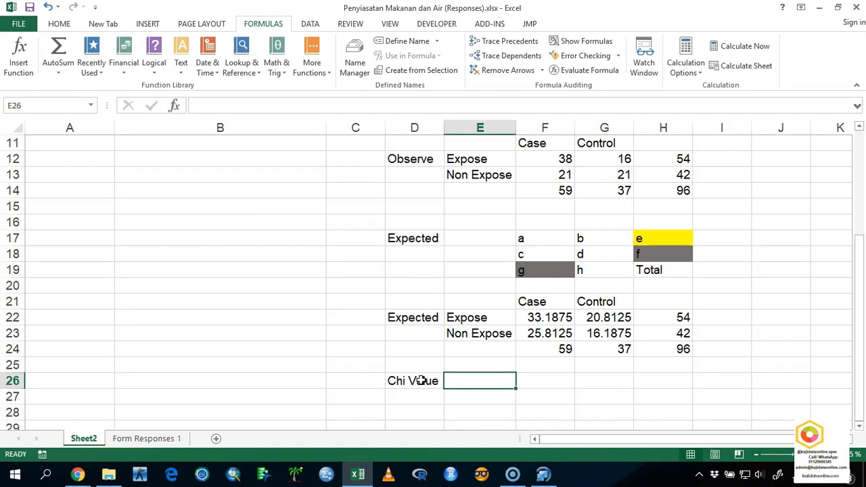
# Add the column headings O, E, O-E, (O-E)2 and (O-E)2/E in E26:I26
pyautogui.write('O')
pyautogui.press('Tab')
pyautogui.write('E')
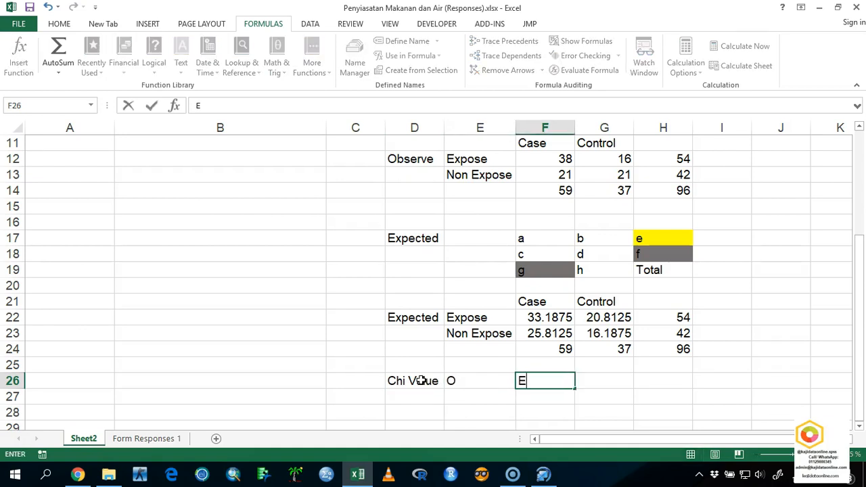
pyautogui.press('Tab')
pyautogui.write('O-E')
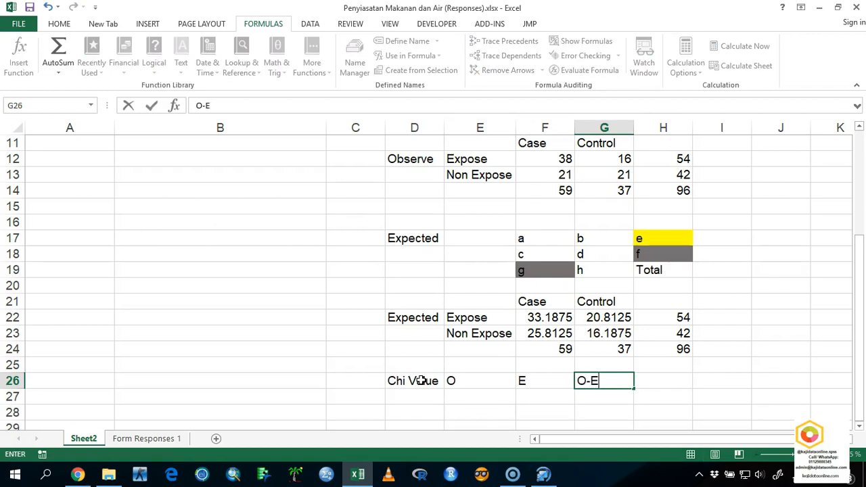
pyautogui.press('Tab')
pyautogui.write('(')
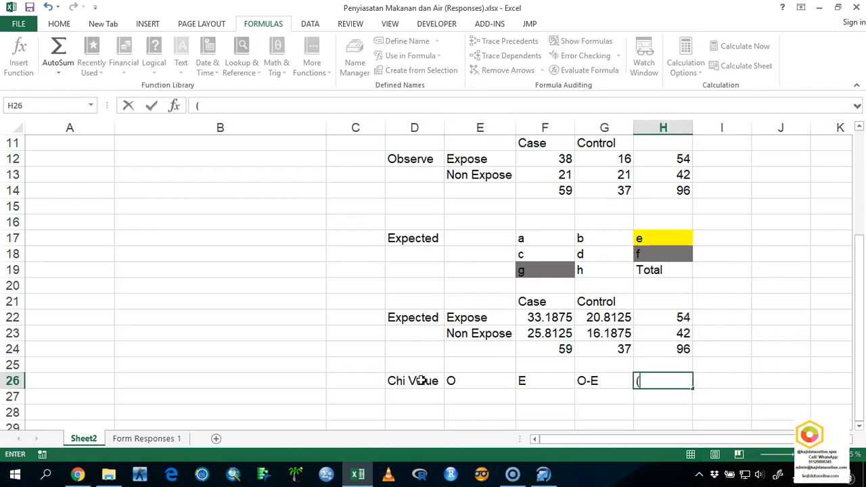
pyautogui.write('O-E)2')
pyautogui.press('Tab')
pyautogui.write('(')
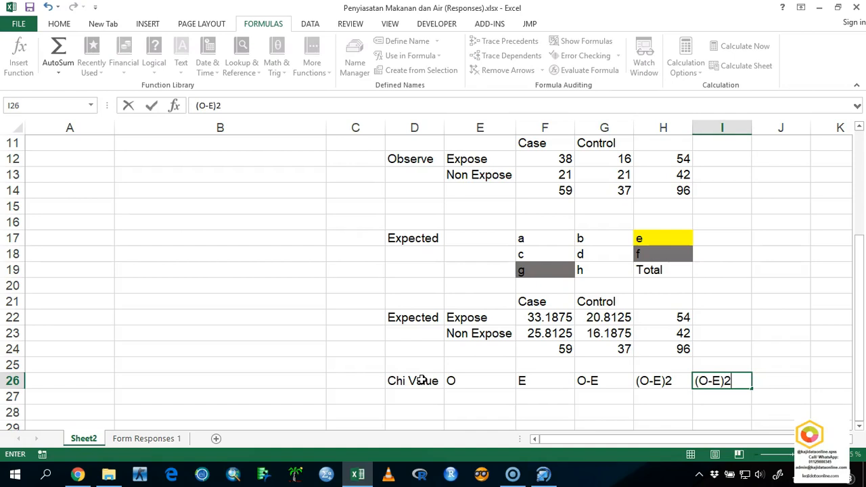
pyautogui.write('O-E)2/E')
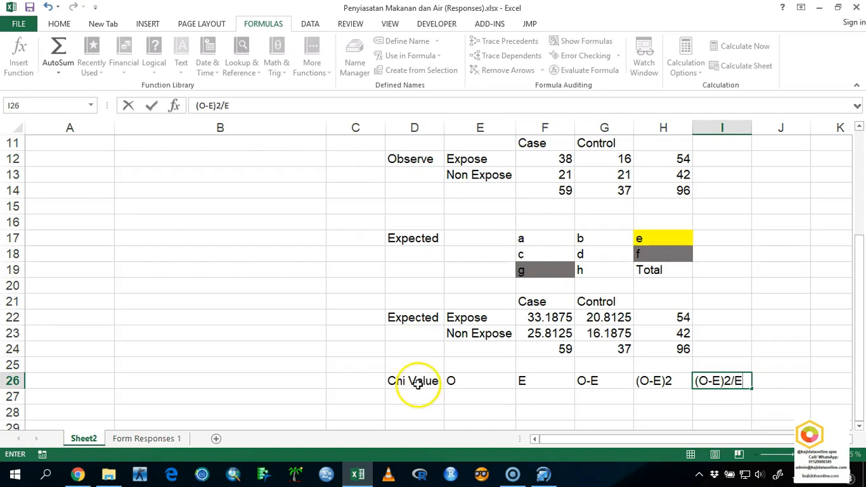
# Hide rows 16 to 20, which hold the lettered reference table
pyautogui.scroll(-1, 486, 389)
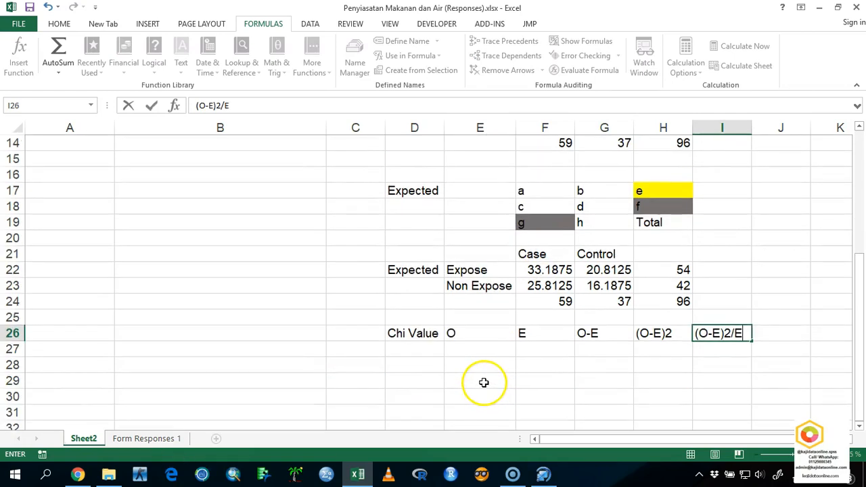
pyautogui.scroll(1, 481, 311)
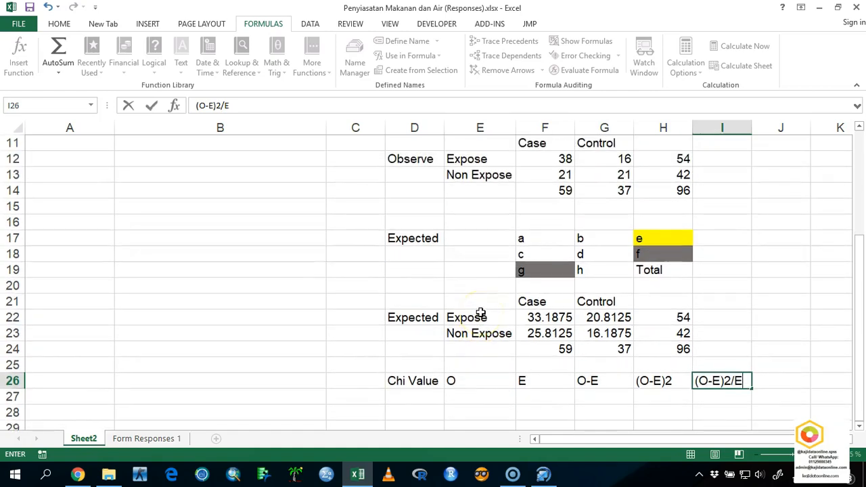
pyautogui.click(16, 220)
pyautogui.moveTo(16, 220); pyautogui.dragTo(20, 285)
pyautogui.rightClick(20, 285)
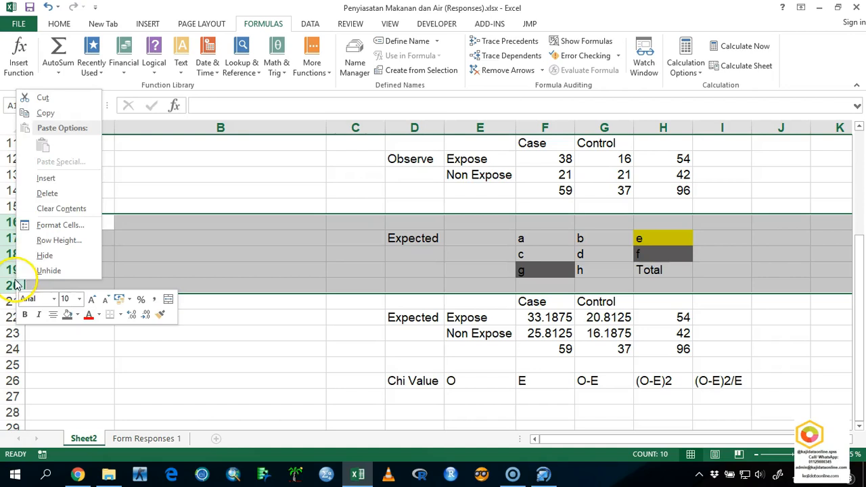
pyautogui.click(46, 255)
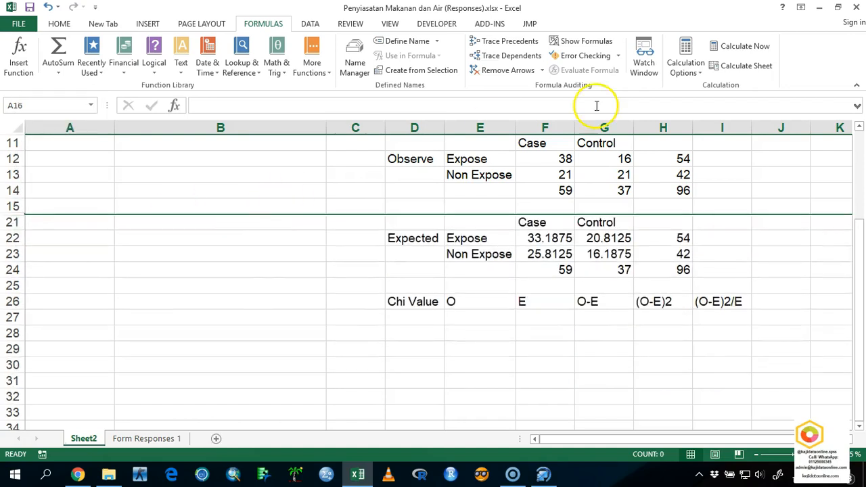
# Enter row labels a to d in D27:D30 under Chi Value
pyautogui.scroll(2, 619, 142)
pyautogui.scroll(-1, 604, 335)
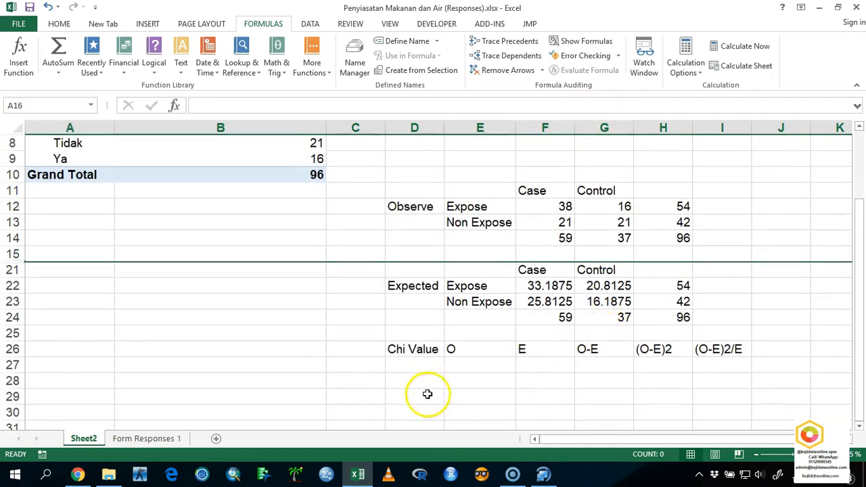
pyautogui.click(425, 366)
pyautogui.write('a')
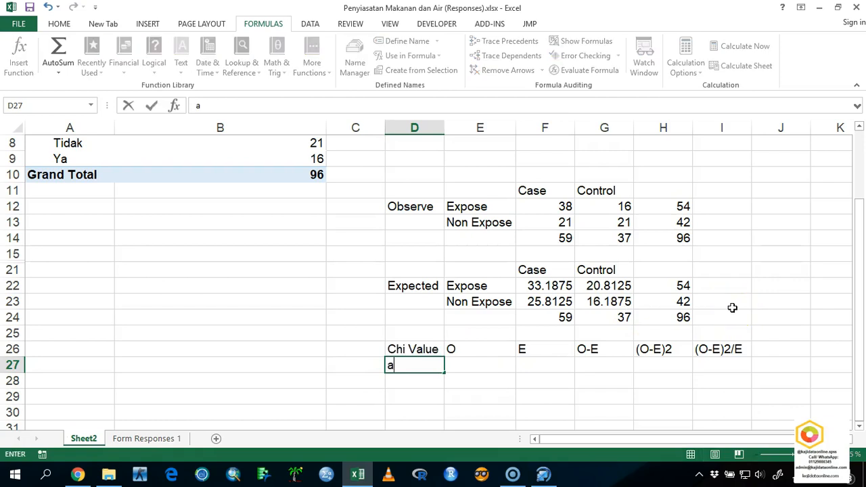
pyautogui.press('Return')
pyautogui.write('b')
pyautogui.press('Return')
pyautogui.write('c')
pyautogui.press('Return')
pyautogui.write('d')
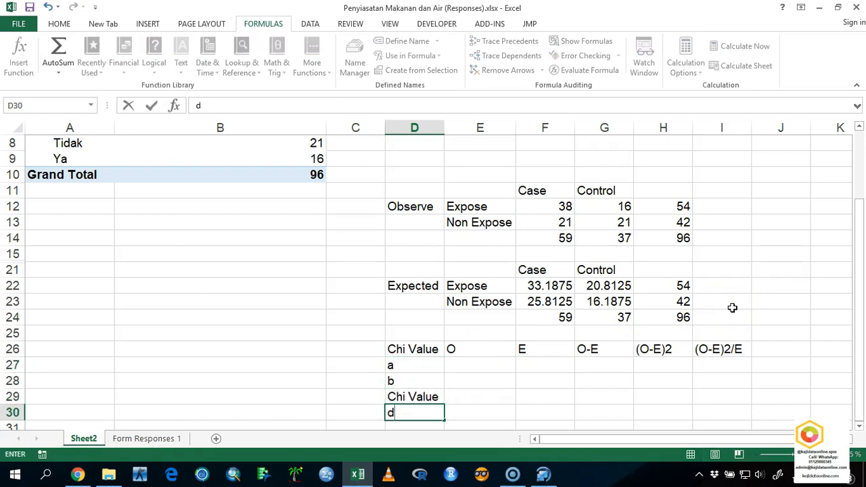
# Replace the label in D29 with d
pyautogui.press('Up')
pyautogui.write('d')
pyautogui.press('Right')
pyautogui.press('Right')
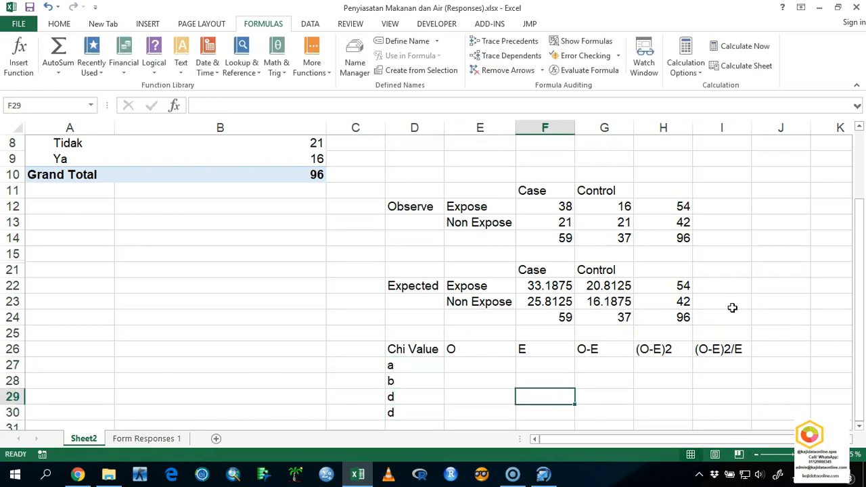
# Fill the label a in D27 and the observed Expose–Case count in F12 with the same blue
pyautogui.press('Up')
pyautogui.press('Up')
pyautogui.press('Left')
pyautogui.press('Left')
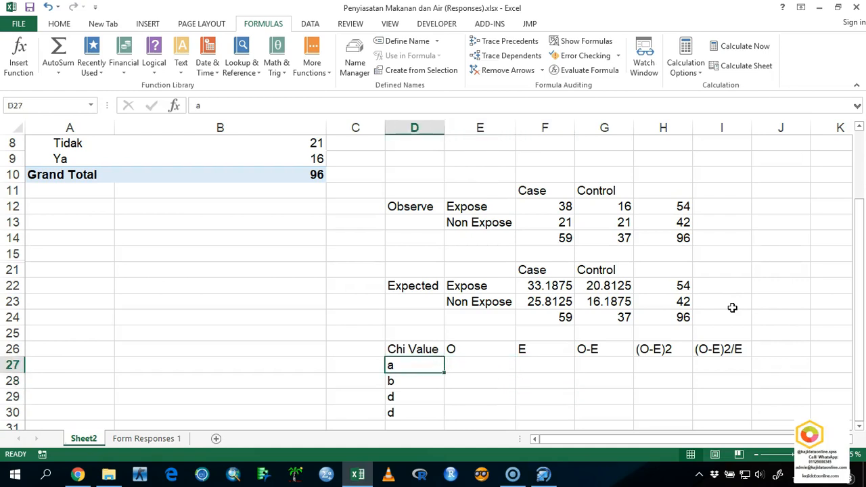
pyautogui.click(52, 25)
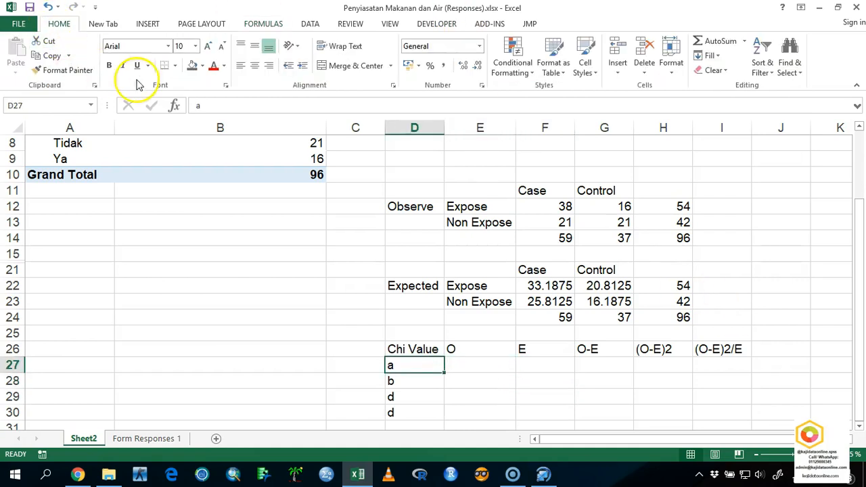
pyautogui.click(201, 72)
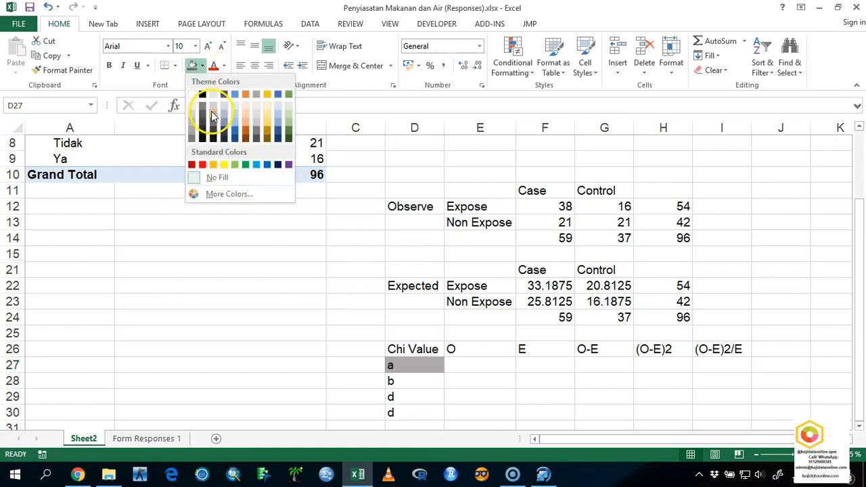
pyautogui.click(225, 91)
pyautogui.click(565, 207)
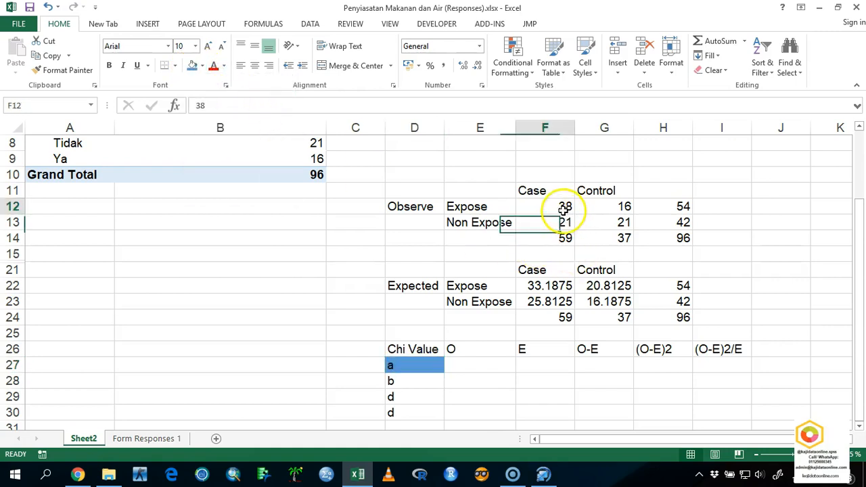
pyautogui.click(193, 65)
# Fill the label b in D28 and the observed Expose–Control count in G12 with orange
pyautogui.click(420, 384)
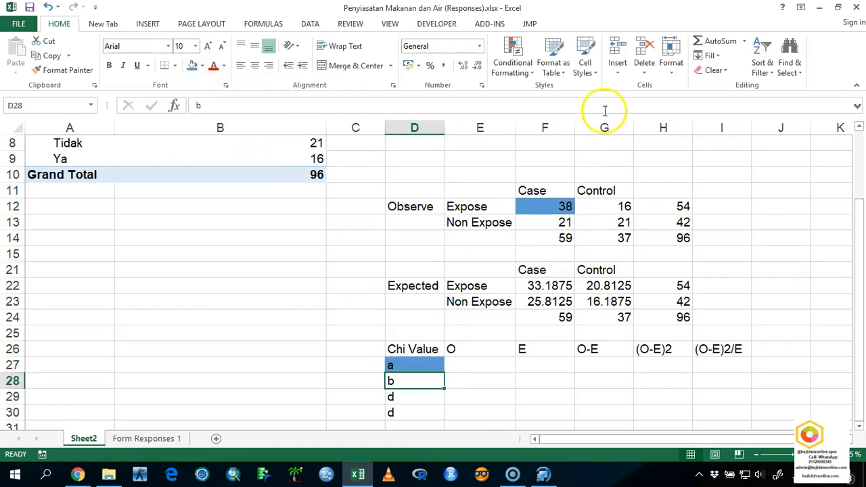
pyautogui.click(202, 66)
pyautogui.click(245, 92)
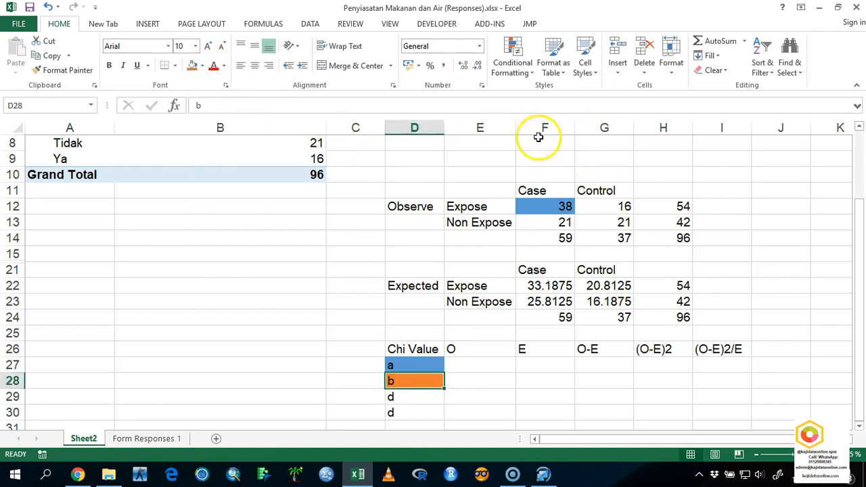
pyautogui.click(596, 205)
pyautogui.click(193, 65)
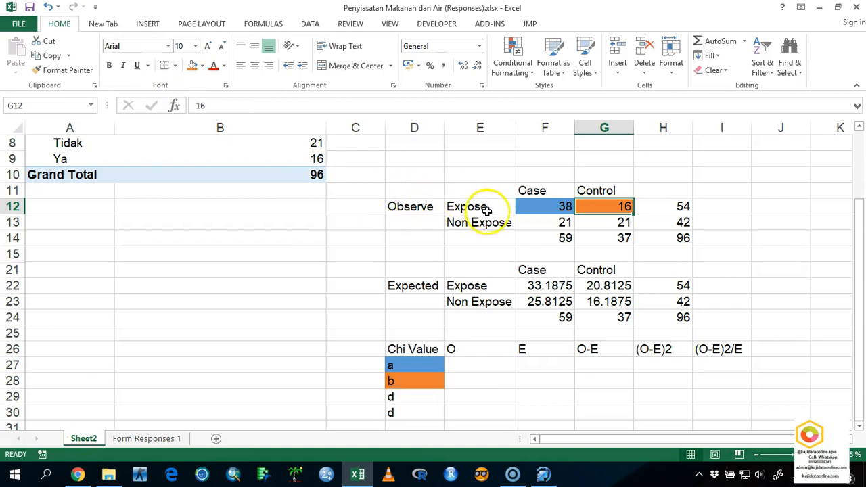
# Fill the observed Non Expose–Case count in F13 and the label cell D29 with yellow
pyautogui.click(534, 223)
pyautogui.click(202, 66)
pyautogui.click(224, 164)
pyautogui.click(393, 396)
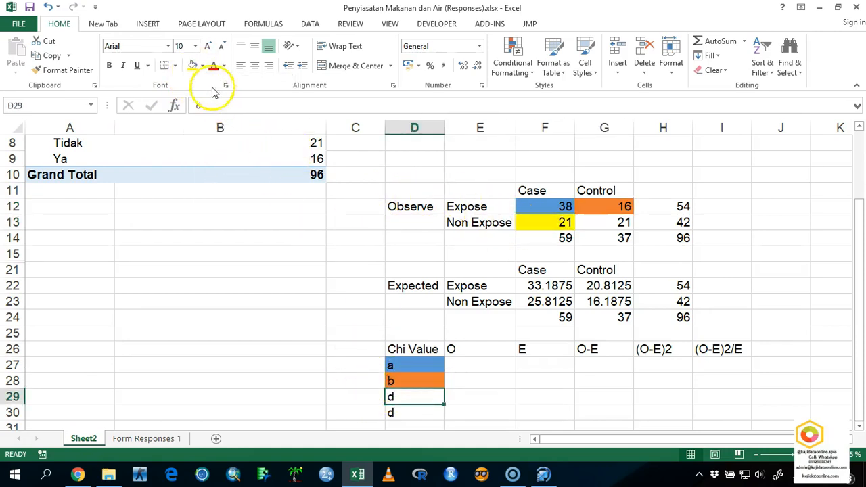
pyautogui.click(193, 66)
# Fill the observed Non Expose–Control count in G13 and the label d in D30 with light gold
pyautogui.click(598, 223)
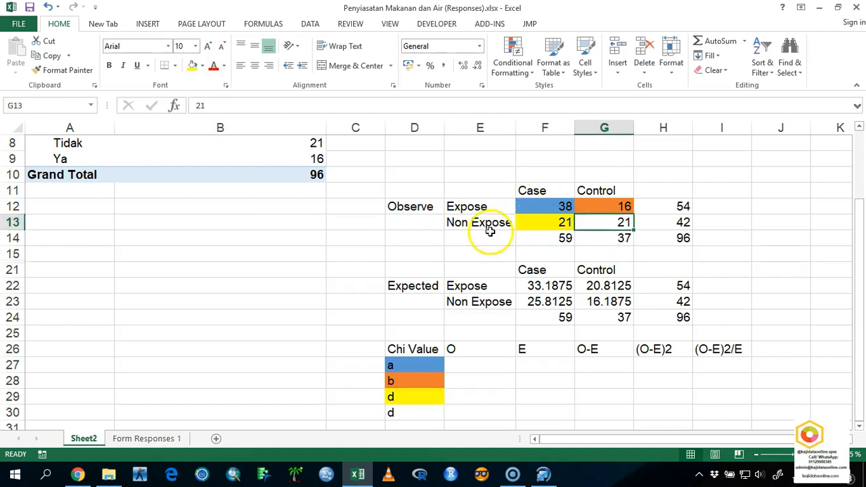
pyautogui.click(202, 66)
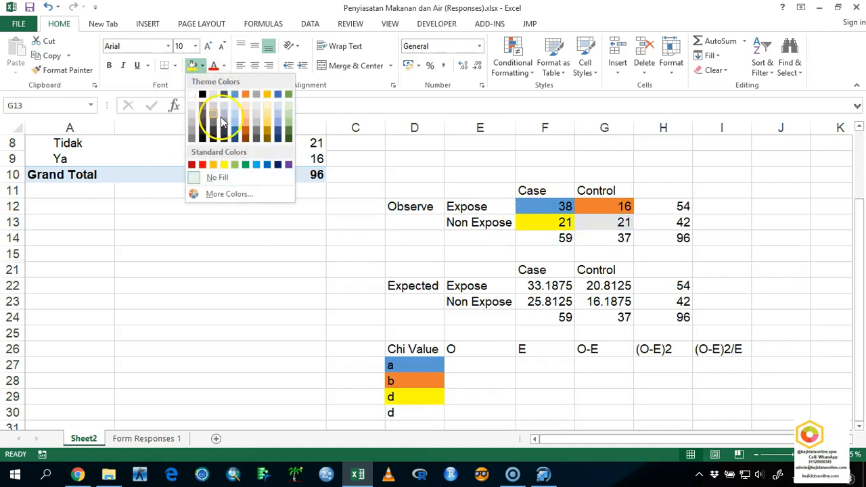
pyautogui.click(267, 117)
pyautogui.click(392, 413)
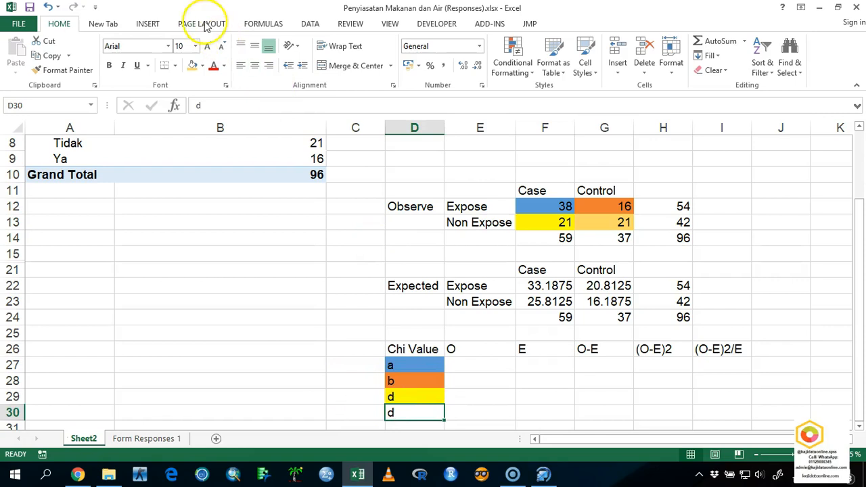
pyautogui.click(192, 65)
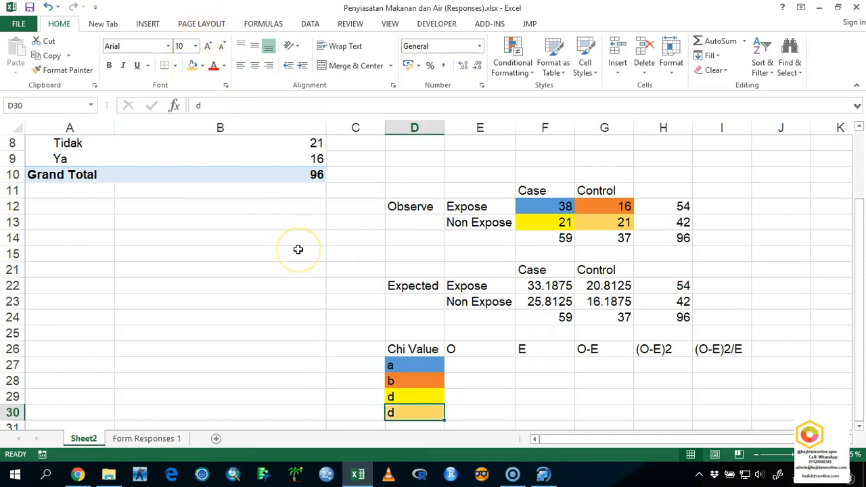
# Correct the yellow row label in D29 to c
pyautogui.click(490, 363)
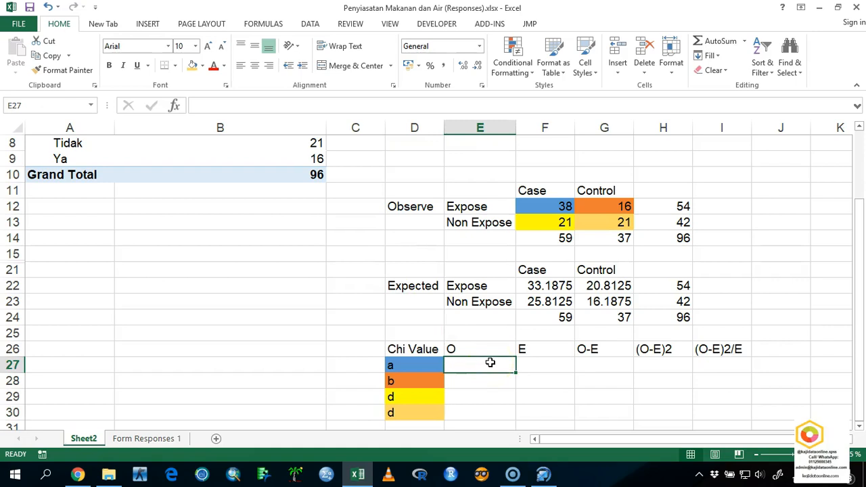
pyautogui.scroll(-1, 490, 362)
pyautogui.scroll(1, 490, 362)
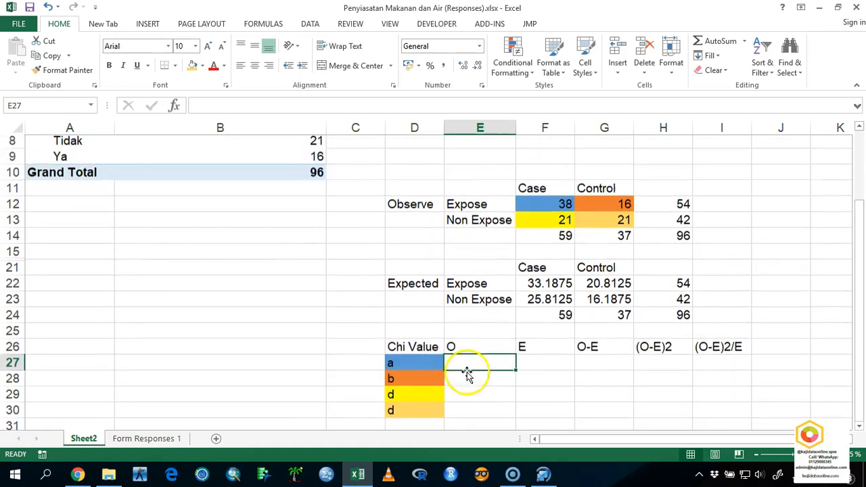
pyautogui.click(412, 381)
pyautogui.click(415, 398)
pyautogui.write('c')
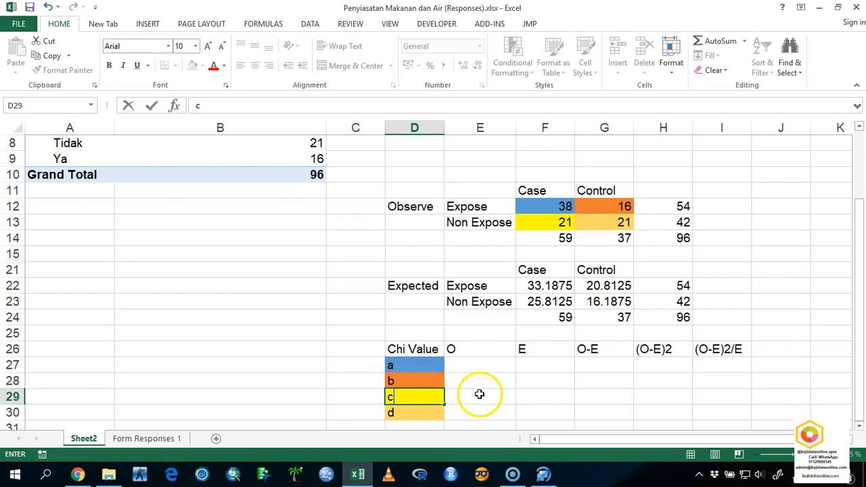
# Enter the observed counts 38, 16, 21 and 21 in the O column for rows a to d (E27:E30)
pyautogui.click(491, 383)
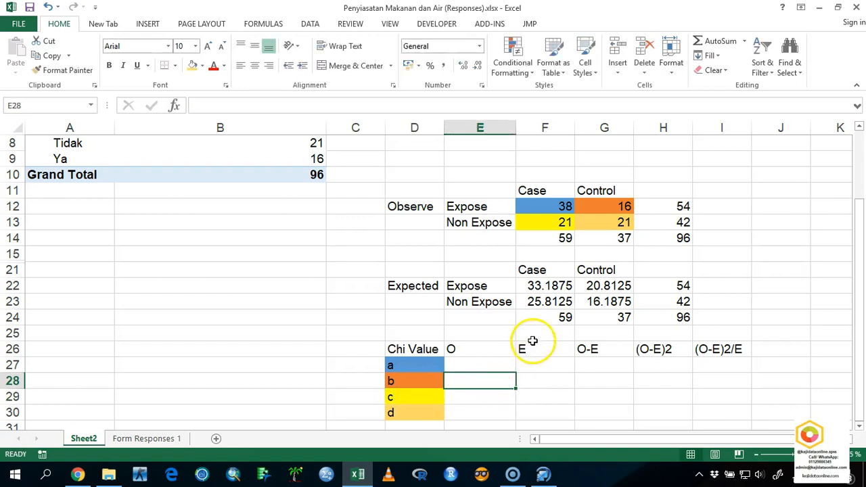
pyautogui.click(479, 365)
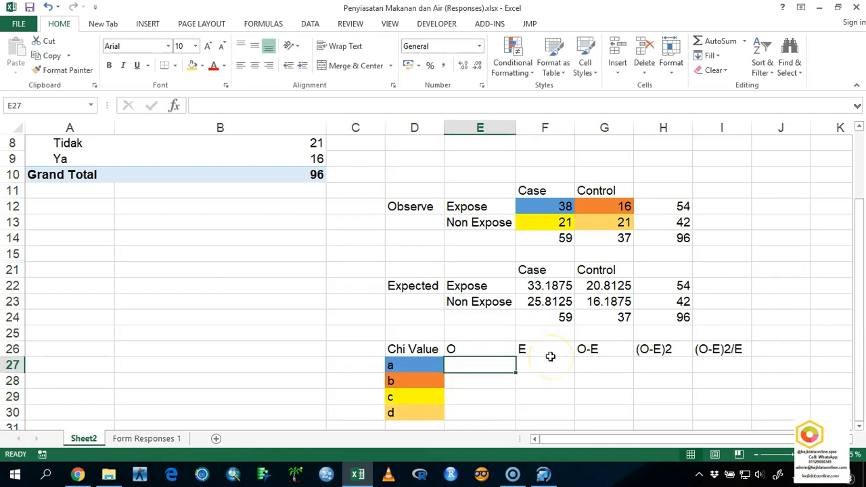
pyautogui.write('3')
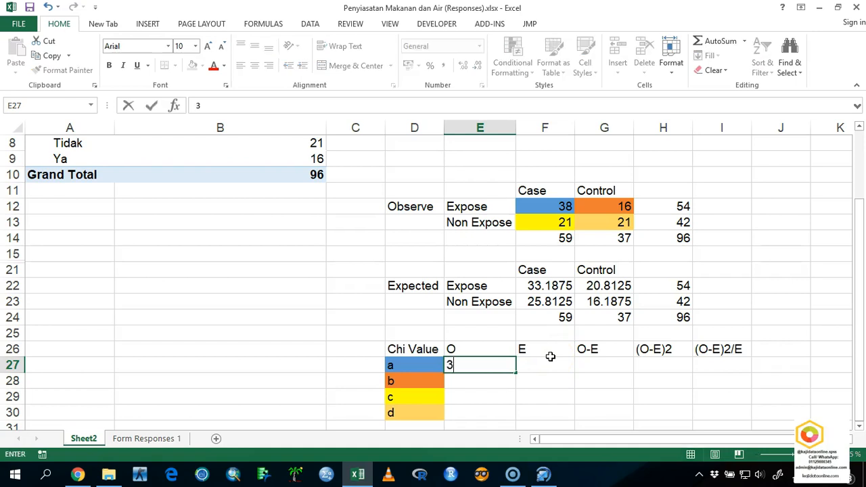
pyautogui.press('Return')
pyautogui.write('16')
pyautogui.press('Return')
pyautogui.write('21')
pyautogui.press('Return')
pyautogui.write('21')
pyautogui.press('Tab')
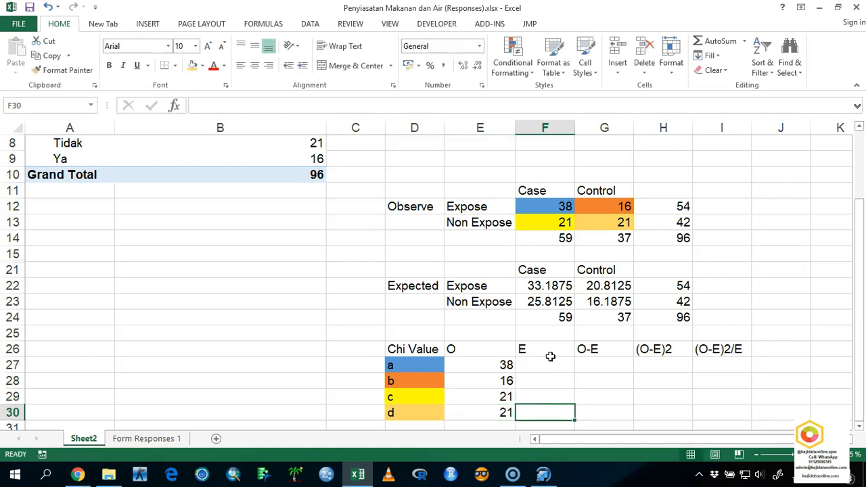
# Link the E values of rows a and b (F27, F28) to the expected Expose counts in F22 and G22
pyautogui.click(551, 362)
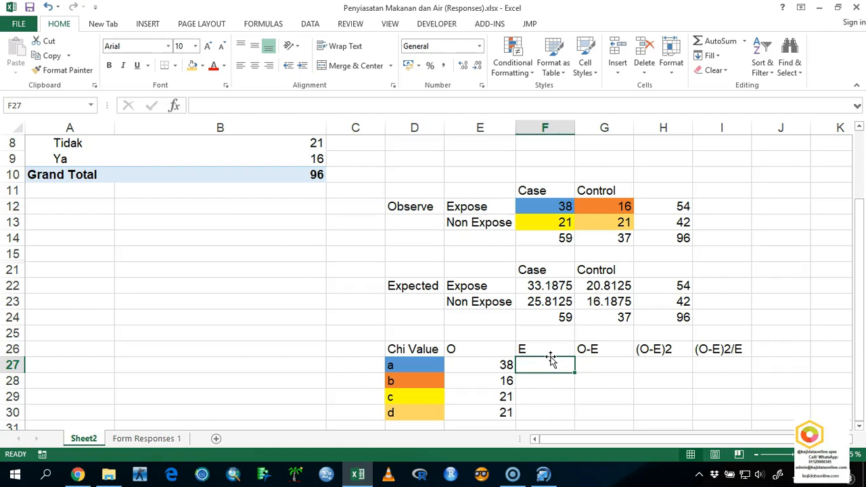
pyautogui.write('=')
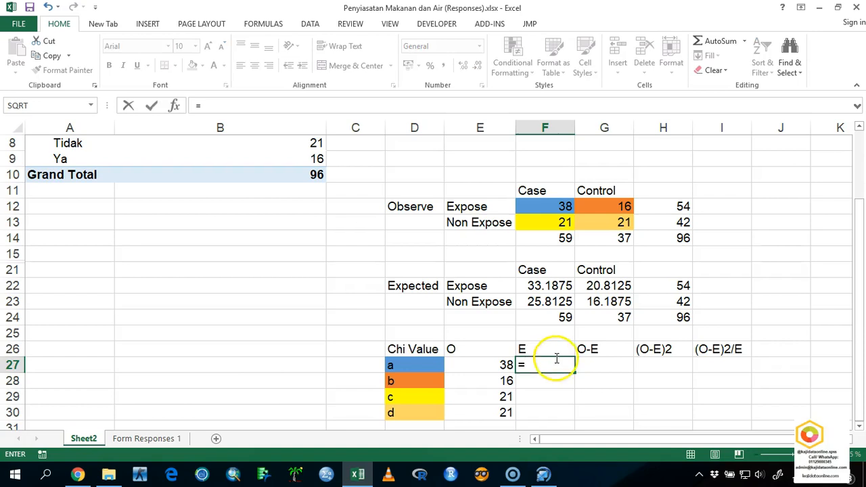
pyautogui.click(567, 287)
pyautogui.press('Return')
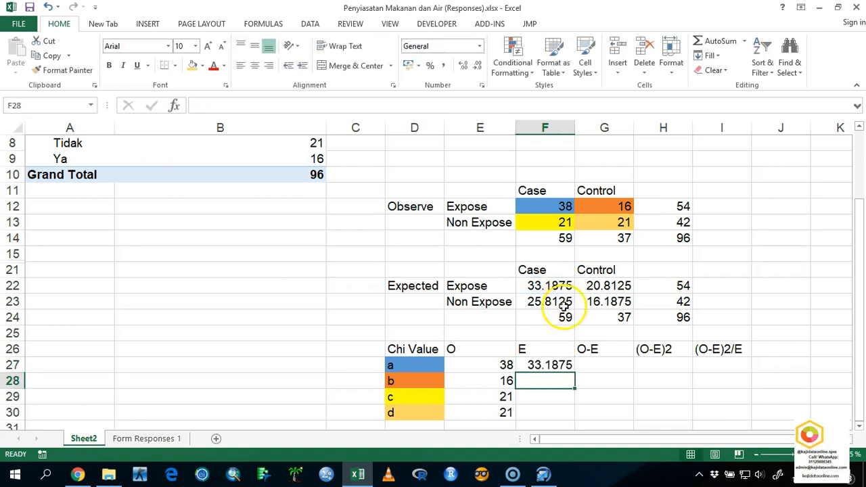
pyautogui.write('=')
pyautogui.click(615, 284)
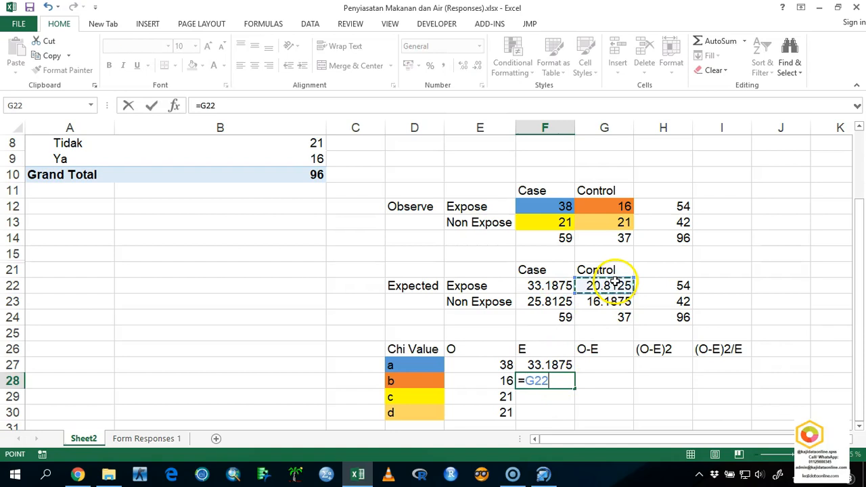
pyautogui.press('Return')
# Link the E values of rows c and d (F29, F30) to the expected Non Expose counts in F23 and G23
pyautogui.write('=')
pyautogui.click(557, 301)
pyautogui.press('Return')
pyautogui.write('=')
pyautogui.click(601, 301)
pyautogui.press('Return')
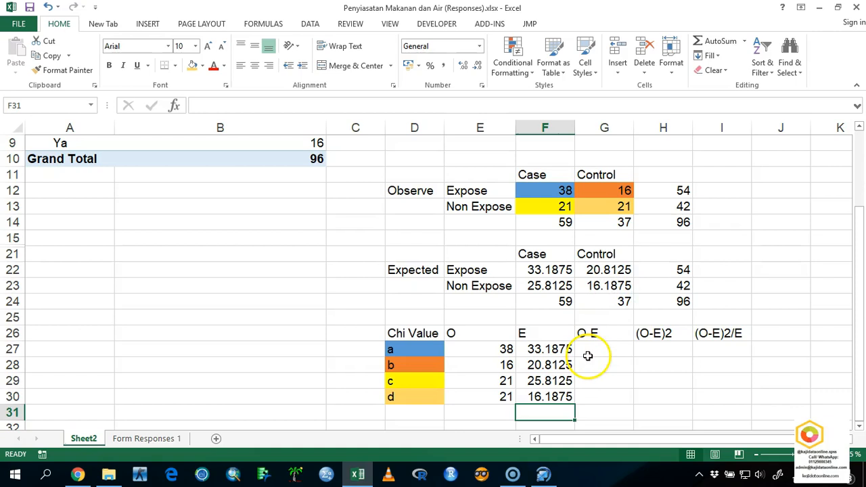
# Calculate O-E in G27 with =E27-F27 and fill the formula down to G30
pyautogui.click(588, 352)
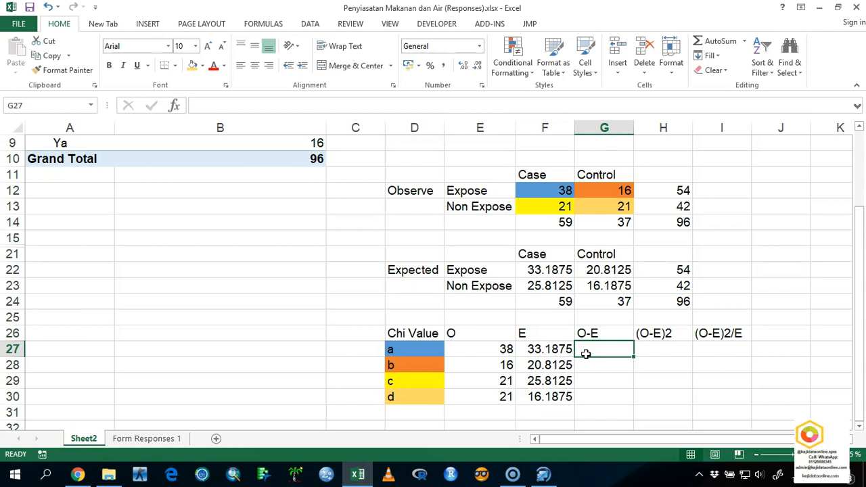
pyautogui.write('=')
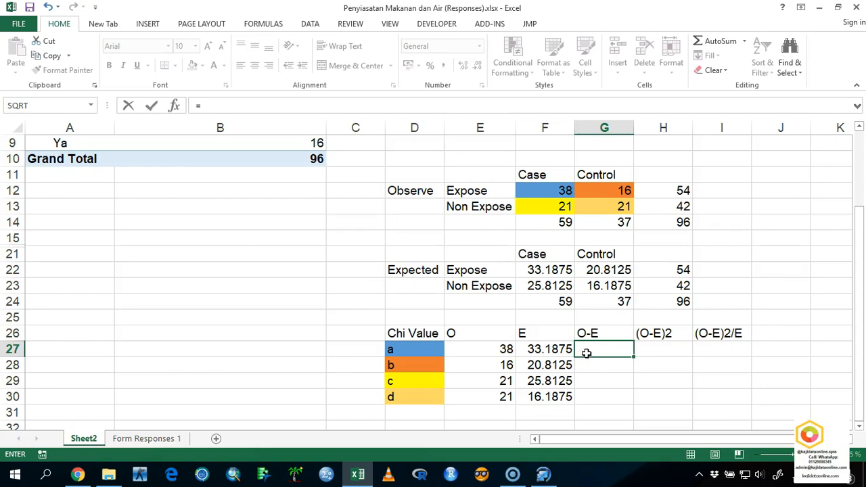
pyautogui.scroll(1, 467, 379)
pyautogui.click(483, 396)
pyautogui.scroll(-1, 491, 391)
pyautogui.write('-')
pyautogui.click(520, 351)
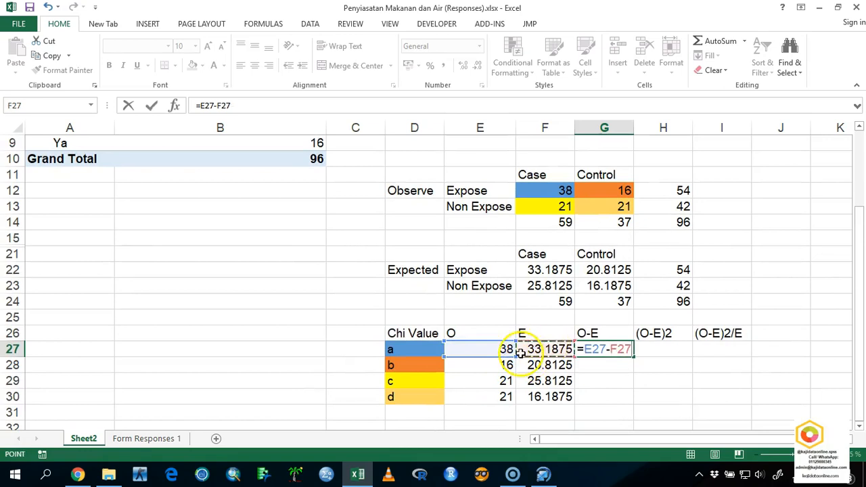
pyautogui.press('Return')
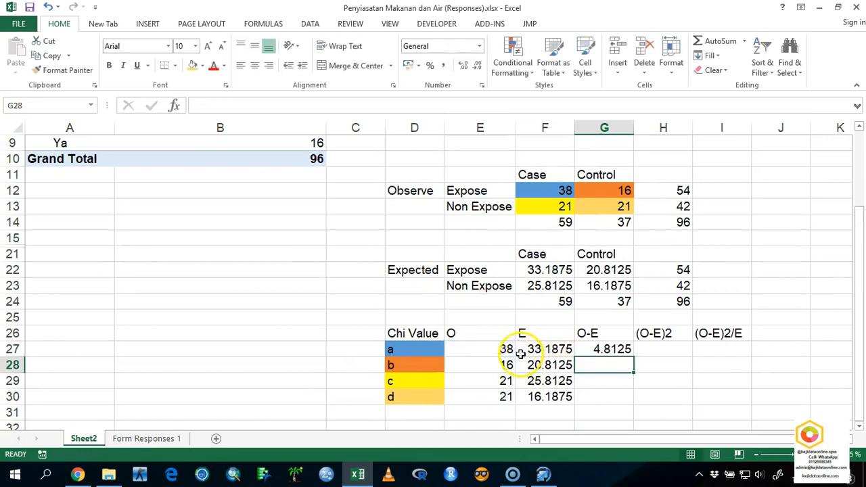
pyautogui.click(621, 349)
pyautogui.moveTo(633, 359); pyautogui.dragTo(624, 397)
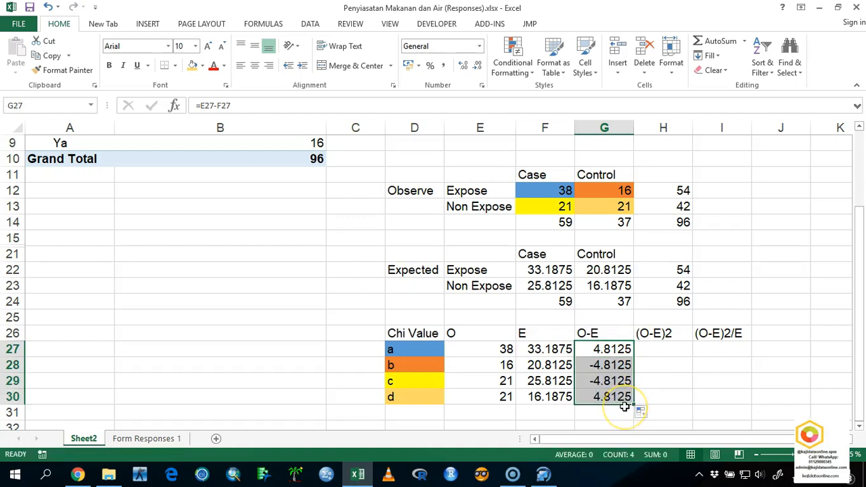
# Calculate (O-E)2 in H27 with =G27*G27 and fill the formula down to H30
pyautogui.click(683, 352)
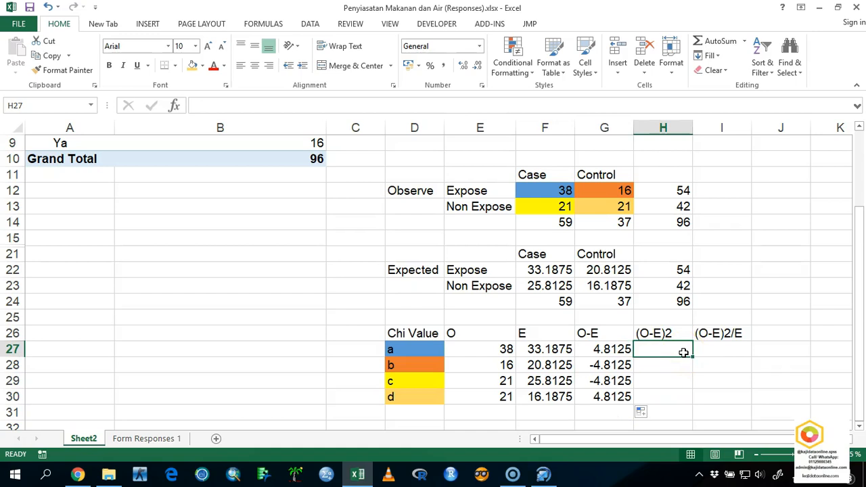
pyautogui.write('=')
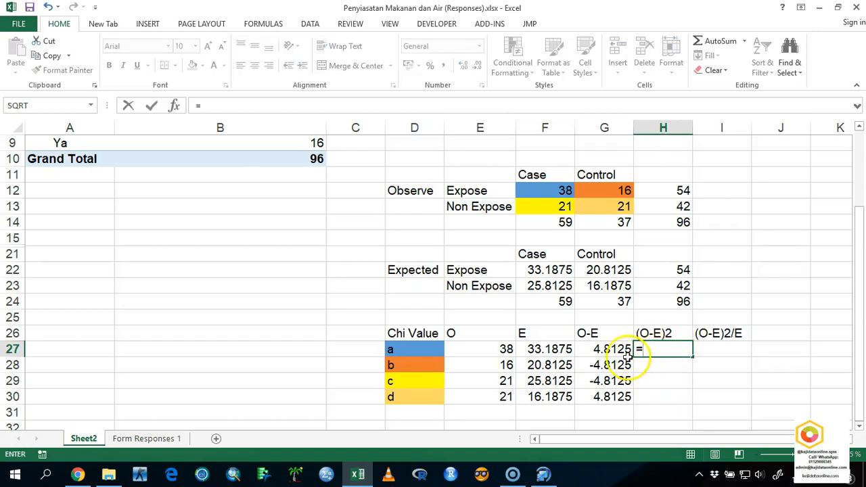
pyautogui.click(613, 356)
pyautogui.write('*')
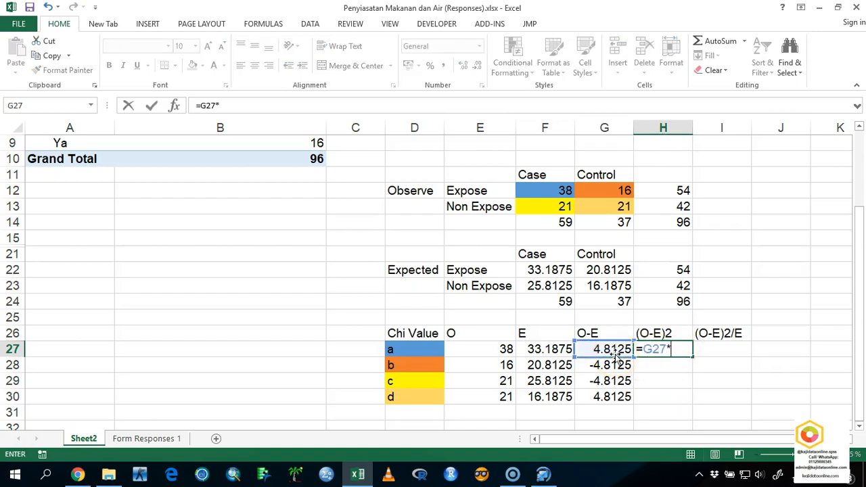
pyautogui.click(615, 356)
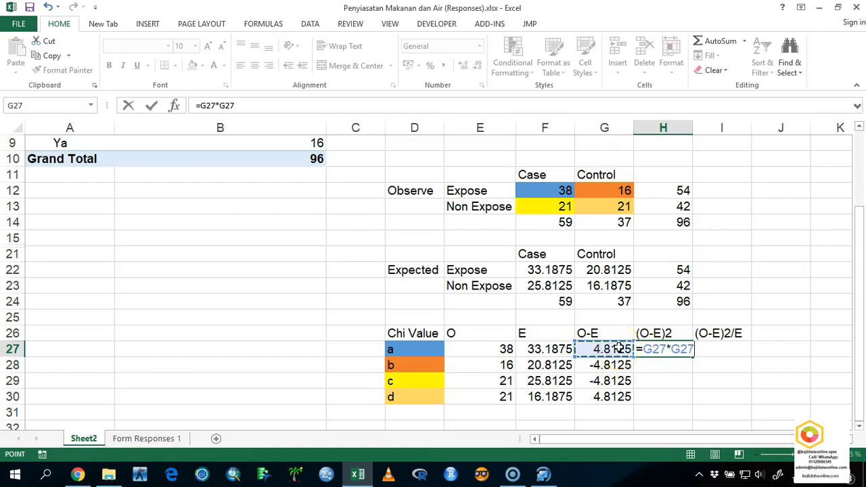
pyautogui.press('Return')
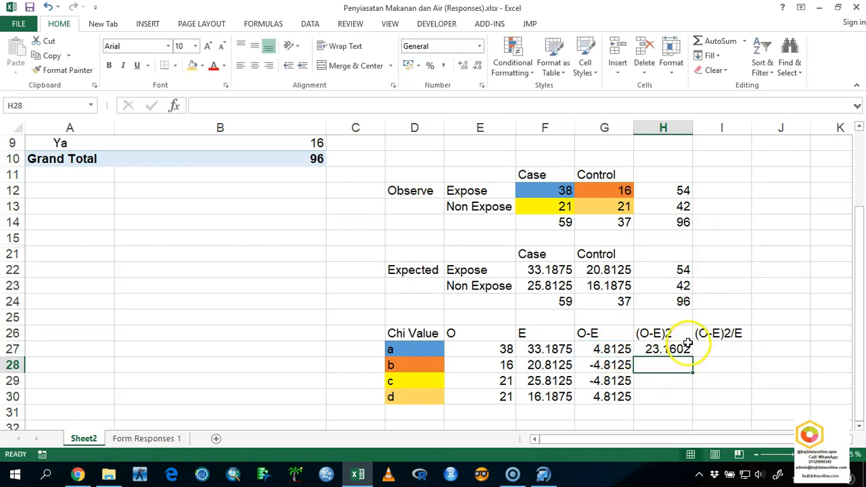
pyautogui.click(680, 348)
pyautogui.moveTo(693, 355); pyautogui.dragTo(690, 405)
# Calculate (O-E)2/E in I27 with =H27/F27 and fill the formula down to I30
pyautogui.click(711, 352)
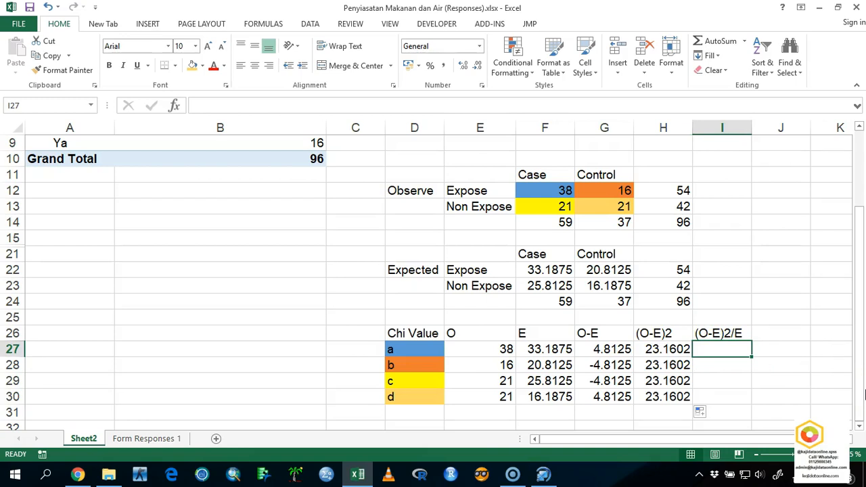
pyautogui.write('=')
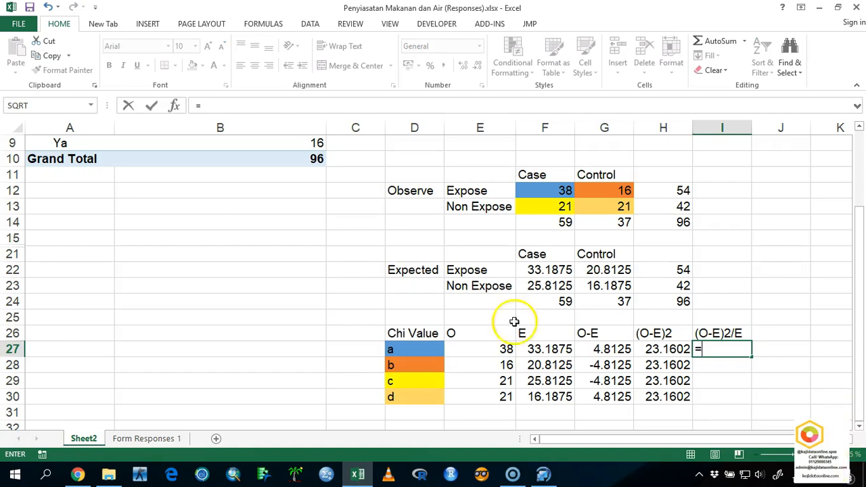
pyautogui.click(662, 336)
pyautogui.click(665, 347)
pyautogui.write('/')
pyautogui.click(567, 347)
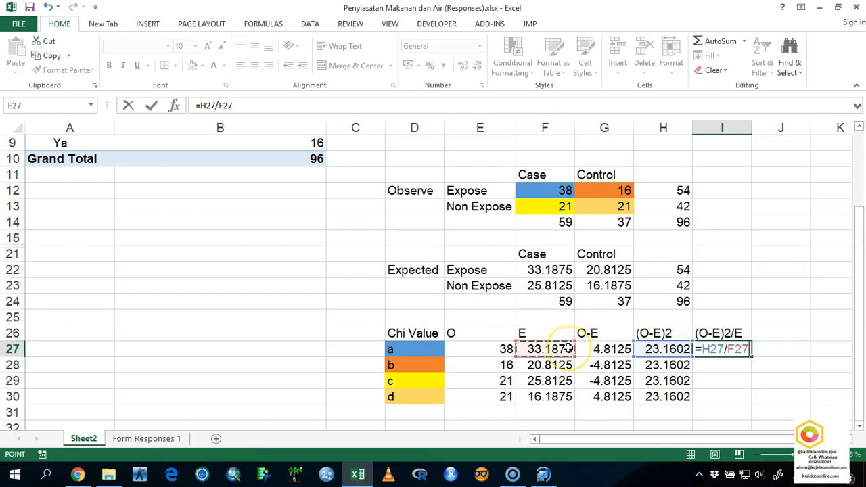
pyautogui.press('Return')
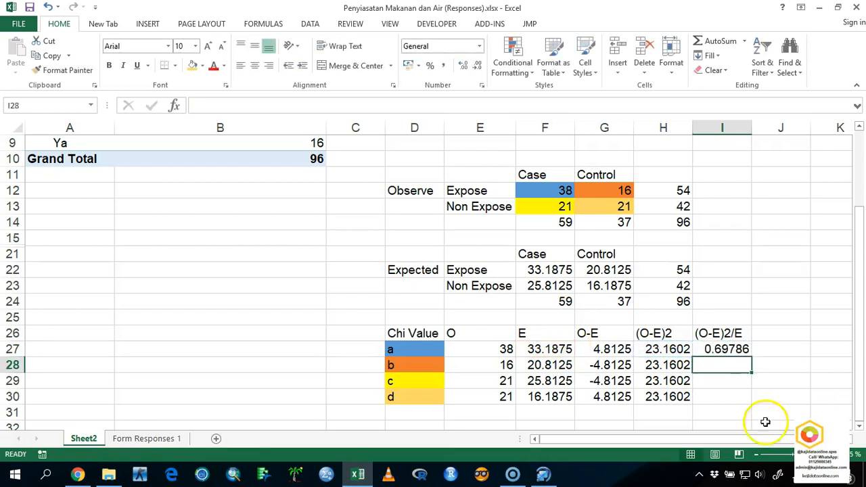
pyautogui.click(715, 352)
pyautogui.moveTo(750, 357); pyautogui.dragTo(761, 400)
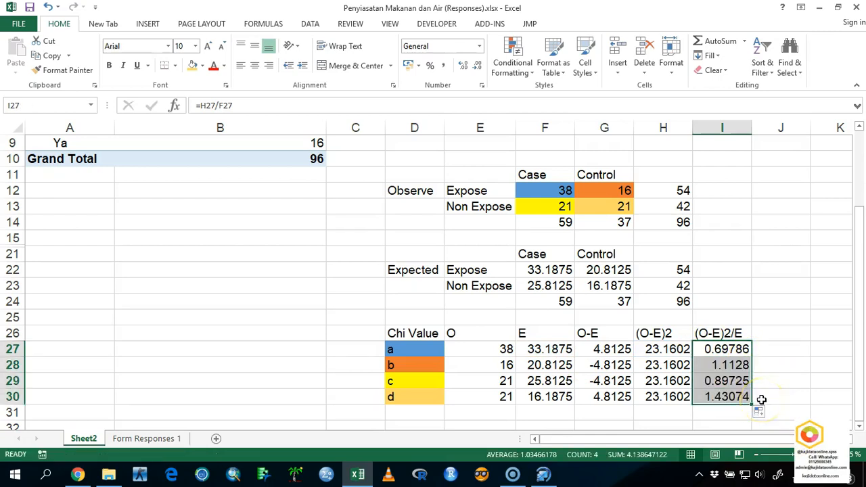
# Total the (O-E)2/E column in I31 with AutoSum to get the chi-square value
pyautogui.click(720, 410)
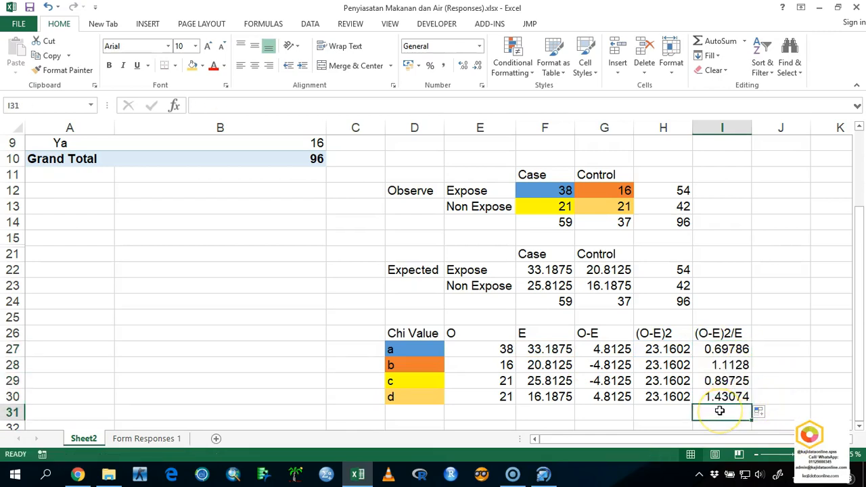
pyautogui.click(199, 23)
pyautogui.click(260, 23)
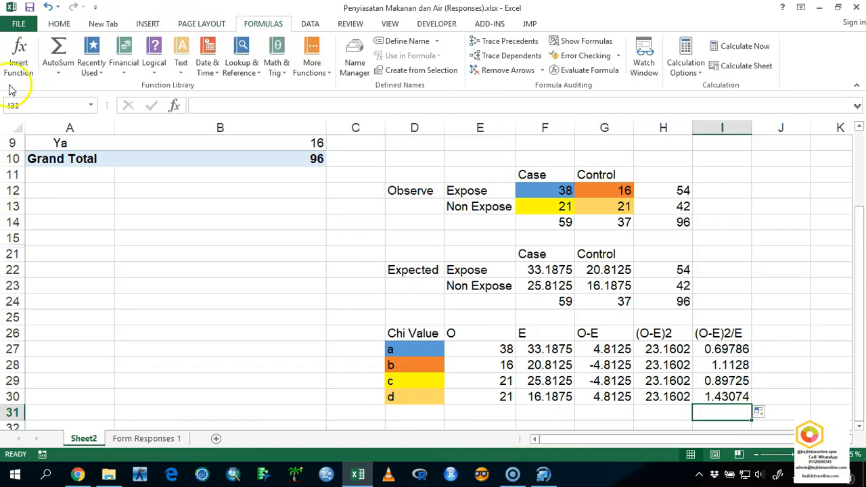
pyautogui.click(54, 51)
pyautogui.press('Return')
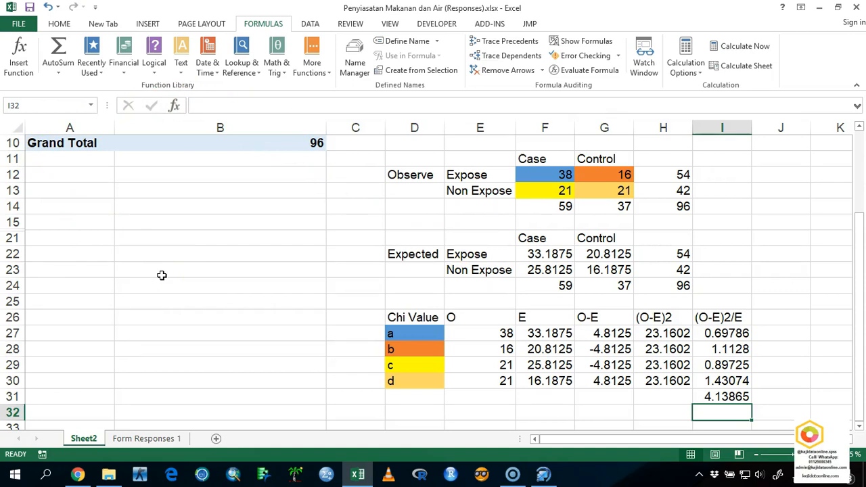
# Add the label df in I15 with the degrees of freedom 1 in J15
pyautogui.click(537, 178)
pyautogui.moveTo(538, 177); pyautogui.dragTo(546, 190)
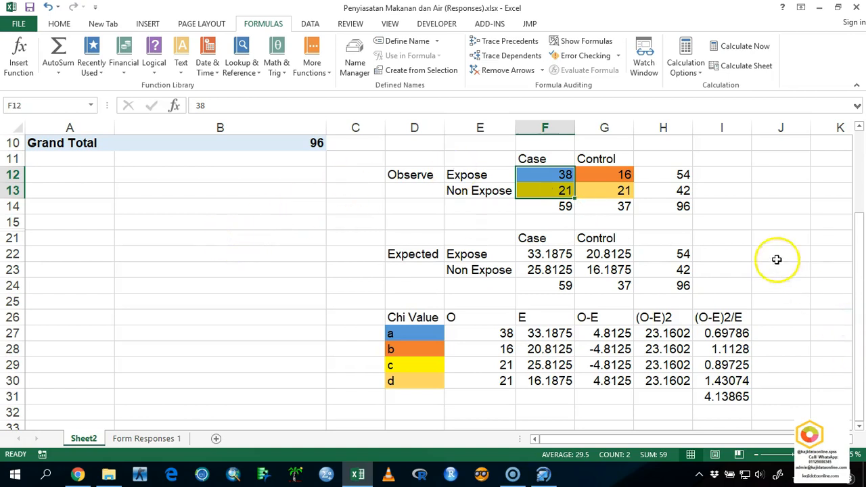
pyautogui.click(740, 218)
pyautogui.write('df')
pyautogui.press('Tab')
pyautogui.write('1')
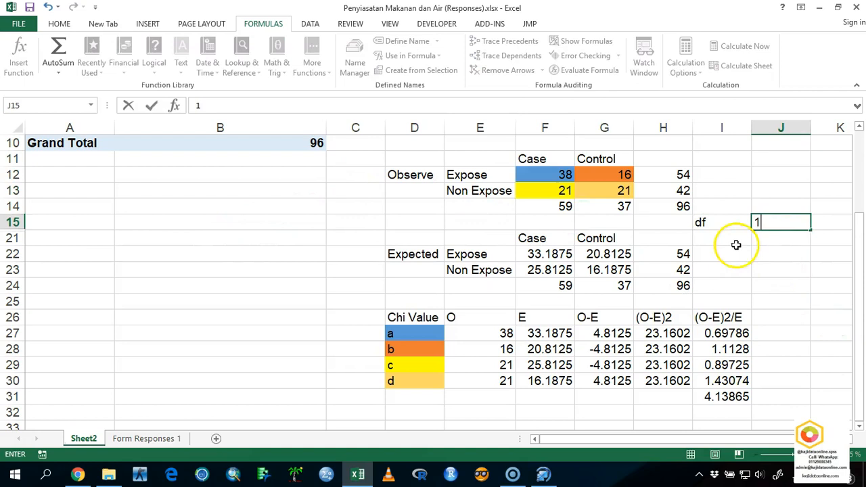
# Add the label alpha in I21 with the significance level 0.05 in J21
pyautogui.click(733, 240)
pyautogui.write('alpha')
pyautogui.press('Tab')
pyautogui.write('0')
pyautogui.press('Return')
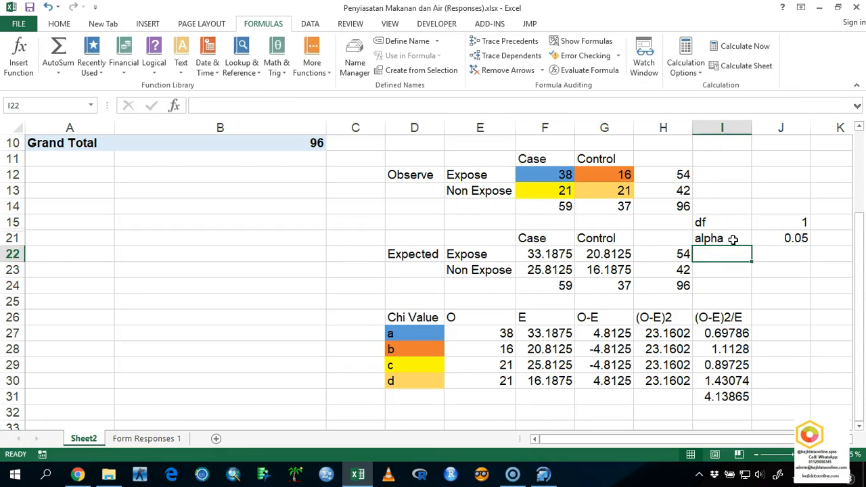
# Enter the chi-square critical value 3.8415 in J22, below the alpha value
pyautogui.press('Tab')
pyautogui.write('3')
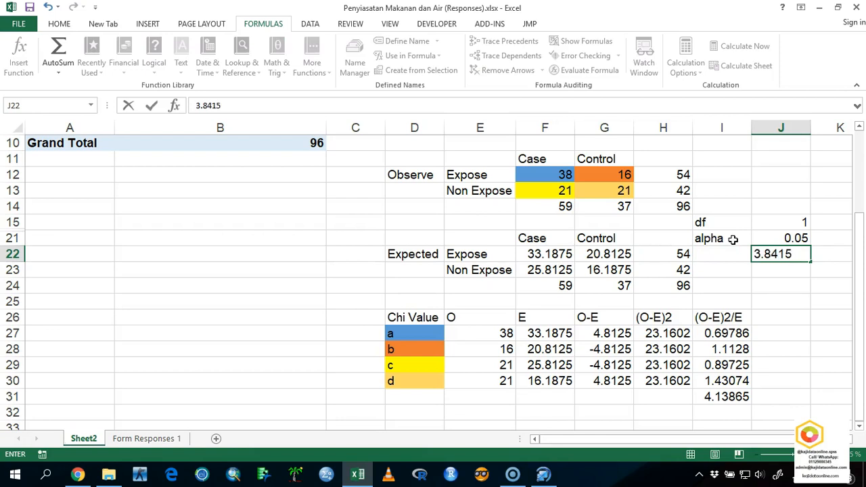
pyautogui.press('Tab')
pyautogui.press('Return')
pyautogui.press('Up')
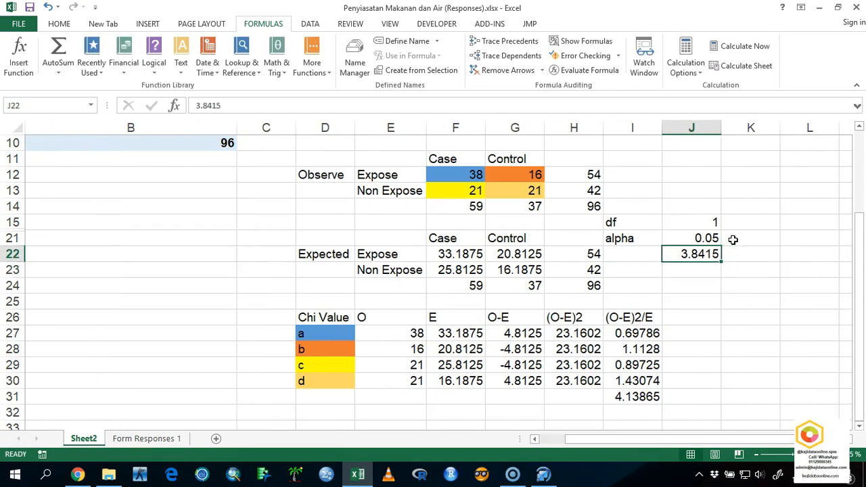
# Compare the critical value in J22 with the calculated chi-square total in I31
pyautogui.press('Down')
pyautogui.press('Down')
pyautogui.press('Down')
pyautogui.press('Up')
pyautogui.press('Up')
pyautogui.press('Up')
pyautogui.press('Down')
pyautogui.press('Down')
pyautogui.press('Down')
pyautogui.press('Down')
pyautogui.press('Down')
pyautogui.press('Down')
pyautogui.press('Down')
pyautogui.press('Down')
pyautogui.press('Down')
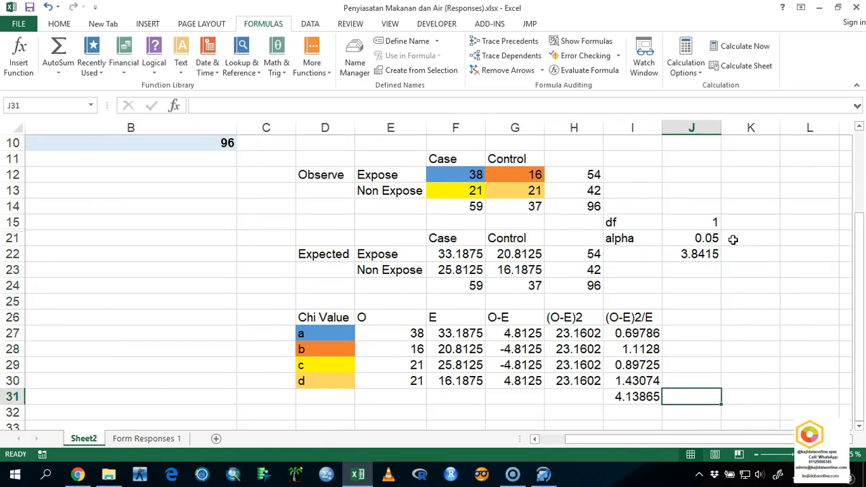
pyautogui.press('Left')
pyautogui.press('Up')
pyautogui.press('Up')
pyautogui.press('Up')
pyautogui.press('Up')
pyautogui.press('Up')
pyautogui.press('Up')
pyautogui.press('Up')
pyautogui.press('Up')
pyautogui.press('Up')
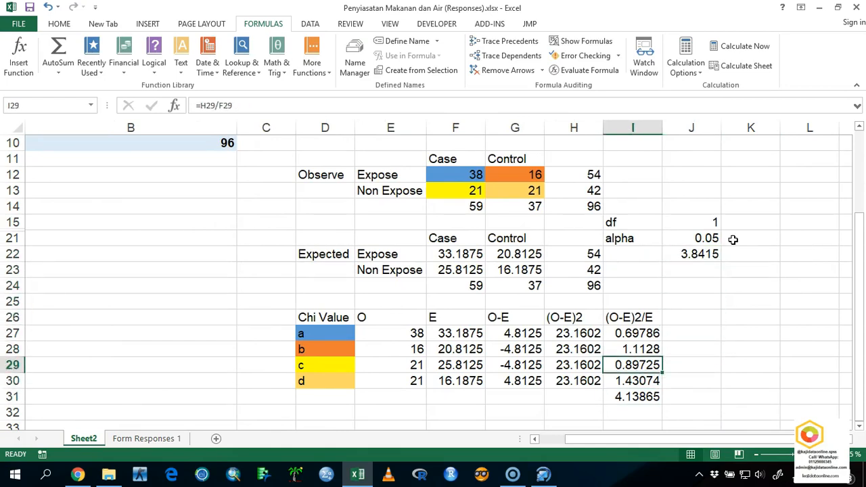
pyautogui.press('Right')
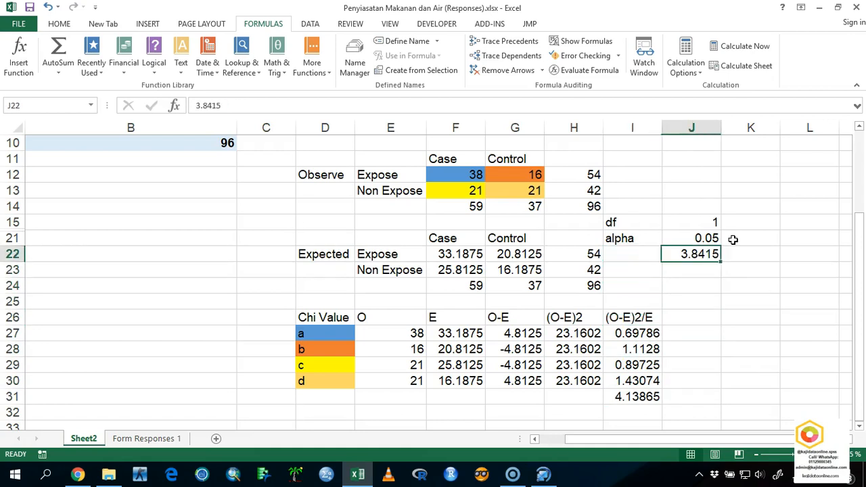
# Enter the conclusion "reject our null" in J31, beside the calculated chi-square total
pyautogui.press('Down')
pyautogui.press('Down')
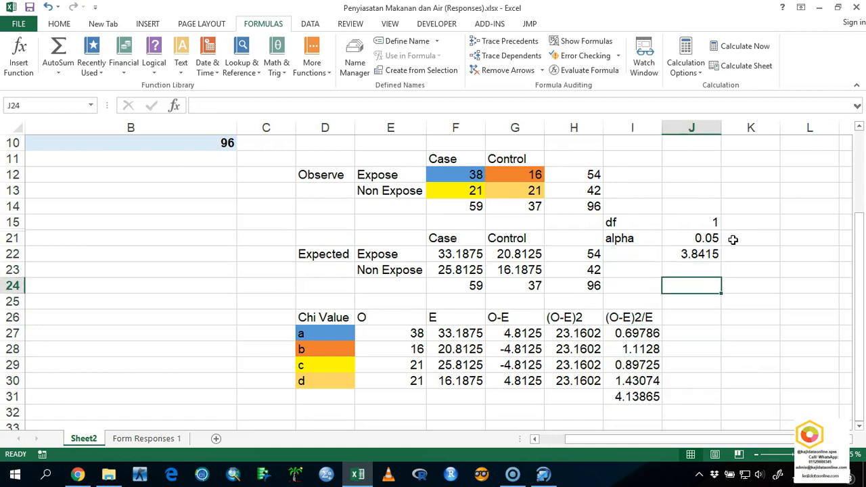
pyautogui.press('Down')
pyautogui.press('Down')
pyautogui.press('Down')
pyautogui.press('Down')
pyautogui.press('Down')
pyautogui.press('Down')
pyautogui.press('Down')
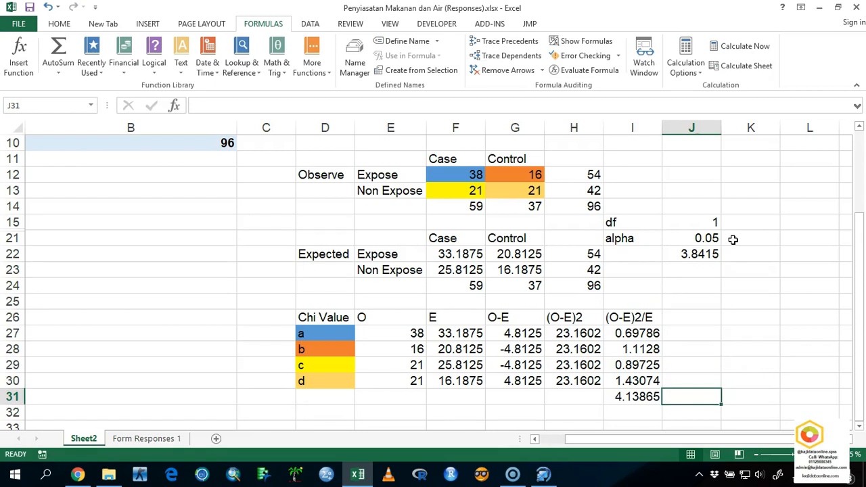
pyautogui.write('reject ')
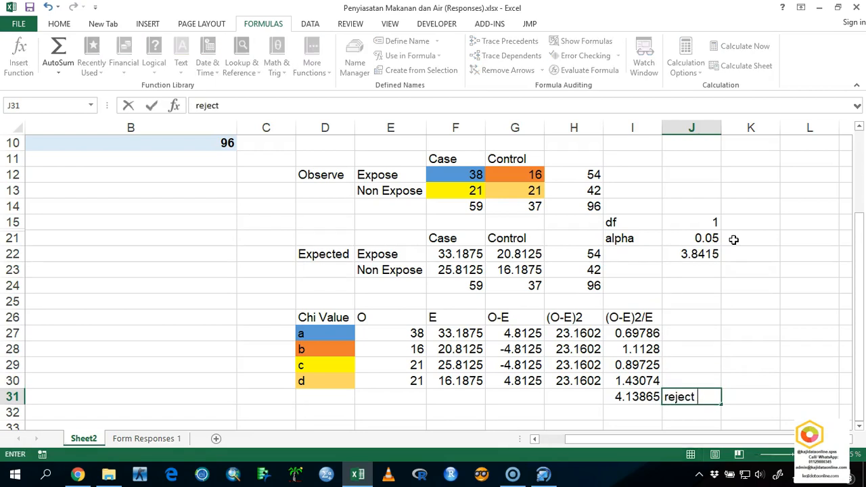
pyautogui.write('our null')
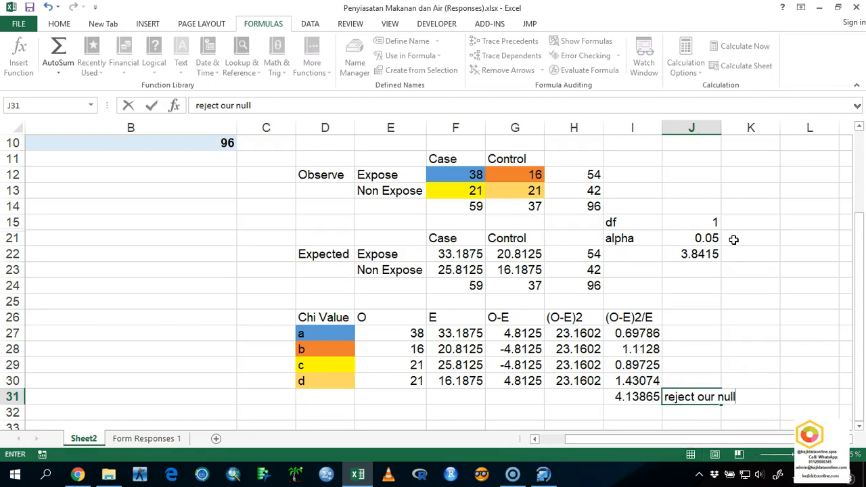
pyautogui.press('Return')
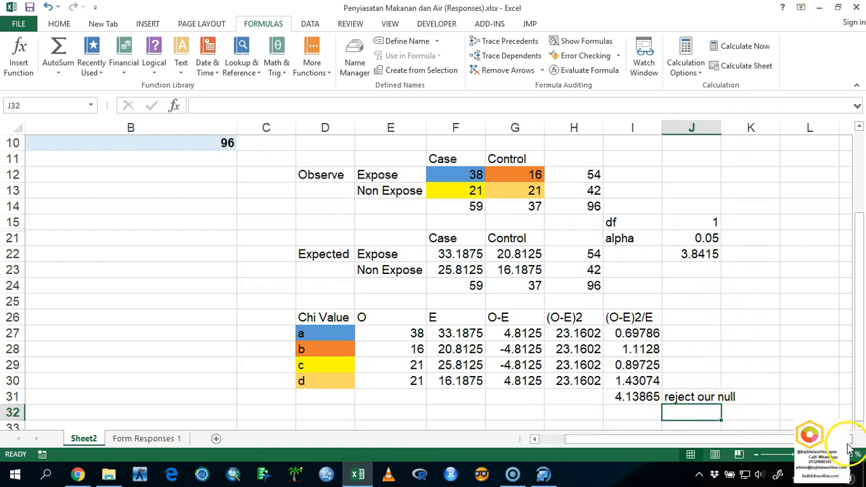
# Add the label Chi Square in K27, to the right of the calculation table
pyautogui.hscroll(1, 568, 338)
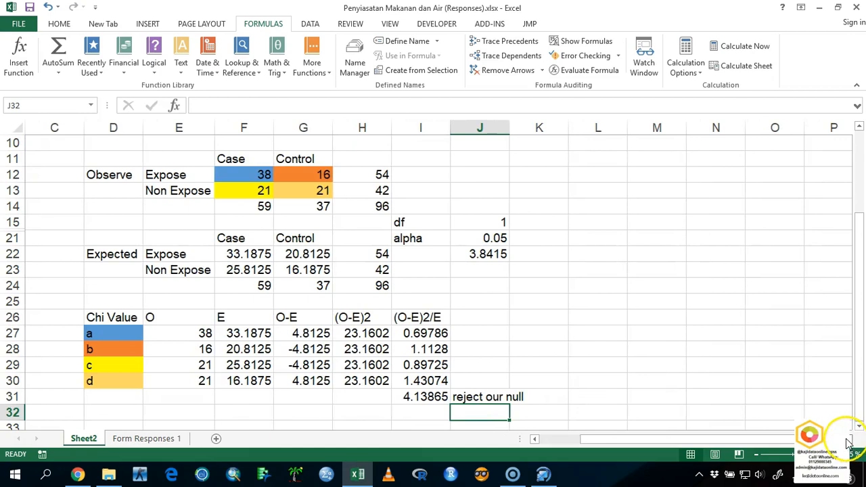
pyautogui.click(525, 332)
pyautogui.write('Chi S')
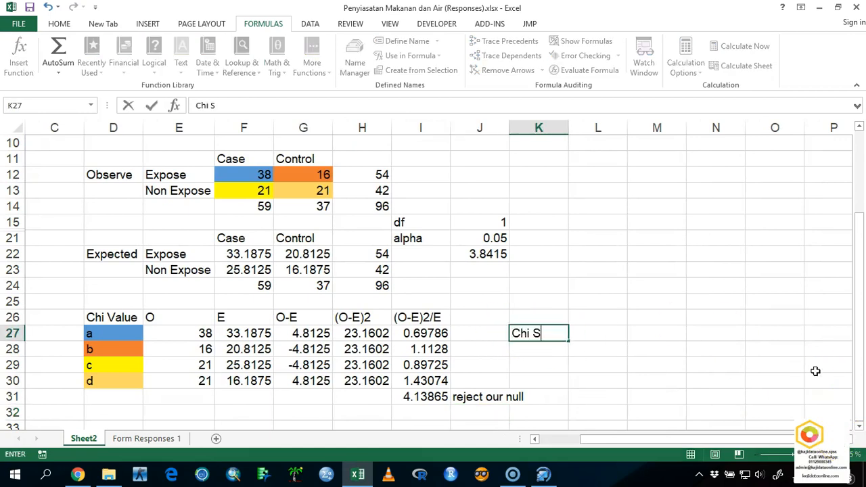
pyautogui.write('quarwee')
pyautogui.press('BackSpace')
pyautogui.press('BackSpace')
pyautogui.press('BackSpace')
pyautogui.write('e')
pyautogui.hotkey('ctrl', 'Return')
pyautogui.press('Right')
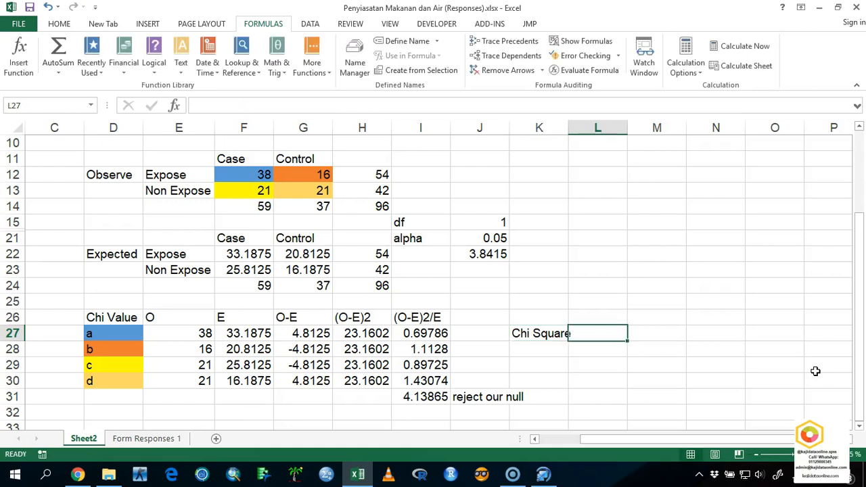
pyautogui.write('=')
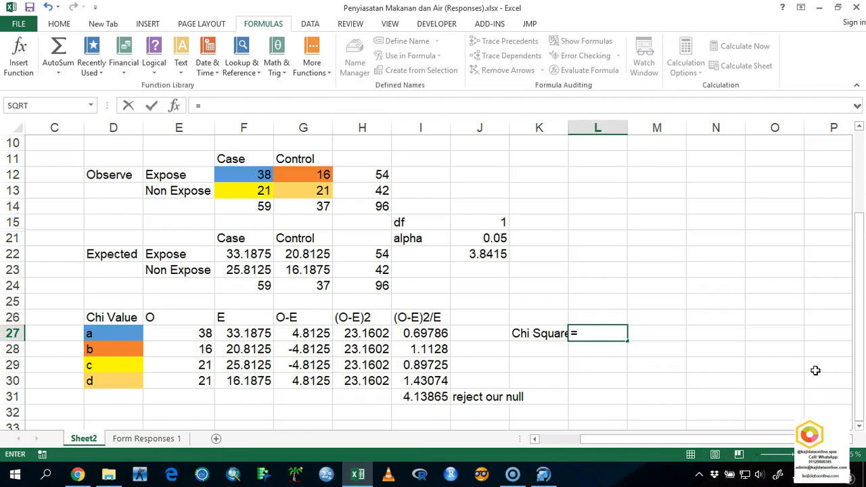
pyautogui.write('chi')
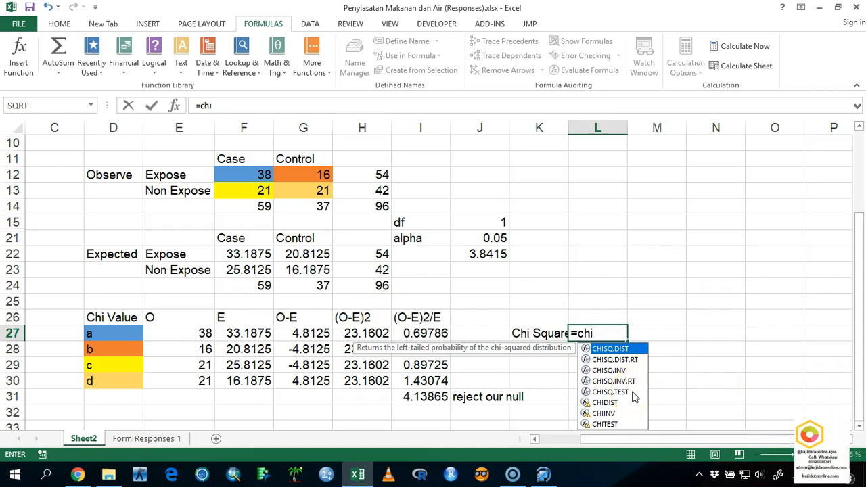
pyautogui.press('BackSpace')
pyautogui.press('BackSpace')
pyautogui.press('BackSpace')
pyautogui.press('BackSpace')
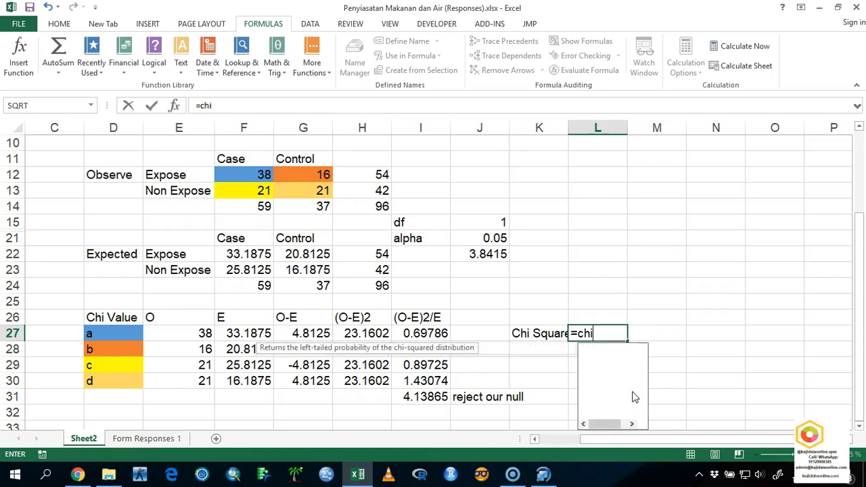
pyautogui.write('=chi')
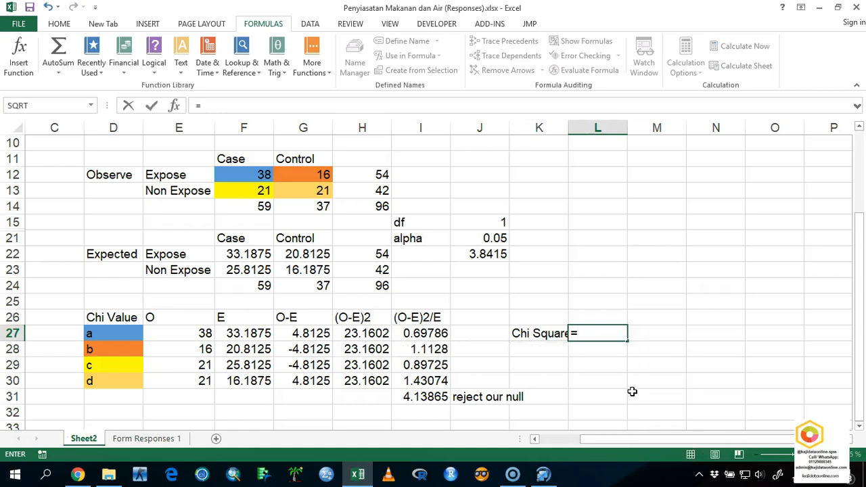
pyautogui.press('Down')
pyautogui.press('Down')
pyautogui.press('Down')
pyautogui.press('Down')
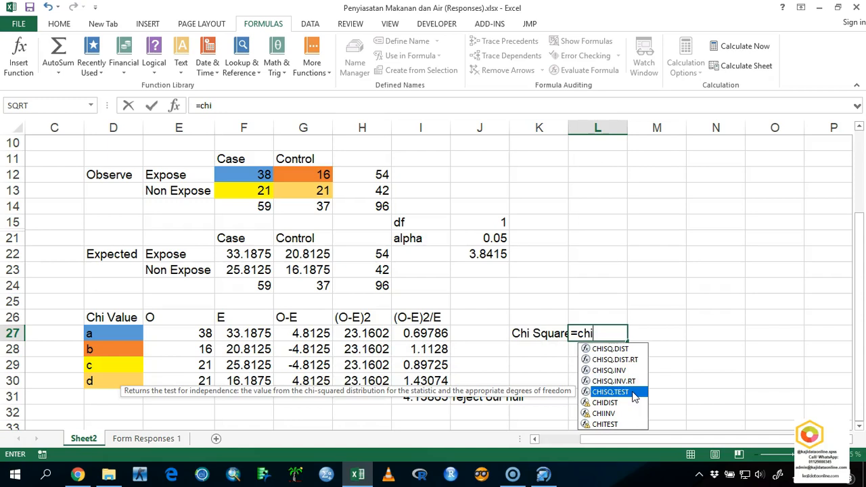
pyautogui.press('Return')
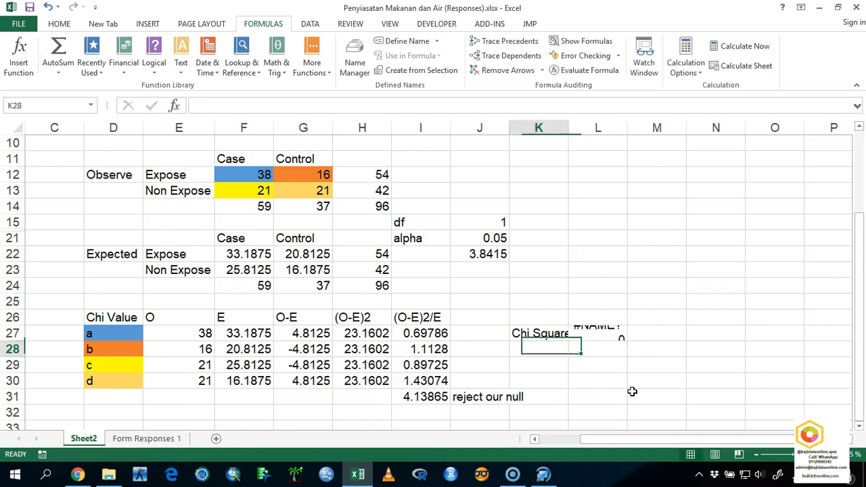
pyautogui.click(620, 333)
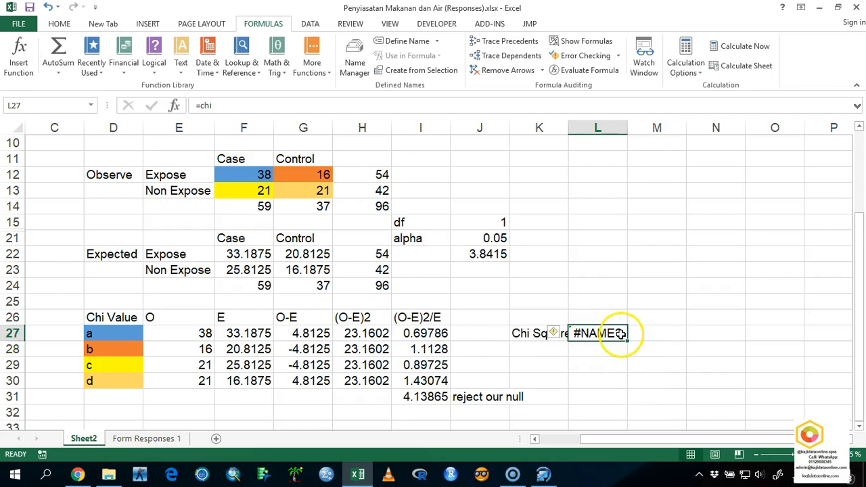
pyautogui.doubleClick(617, 334)
pyautogui.press('BackSpace')
pyautogui.press('BackSpace')
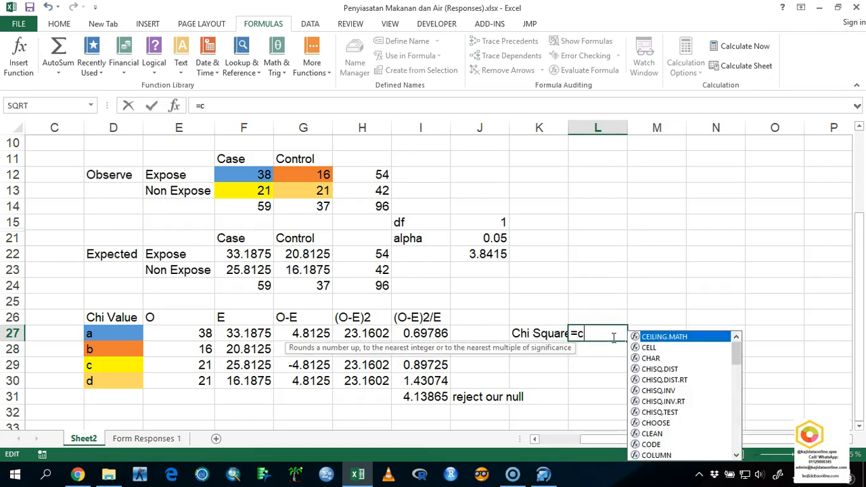
pyautogui.write('hisq')
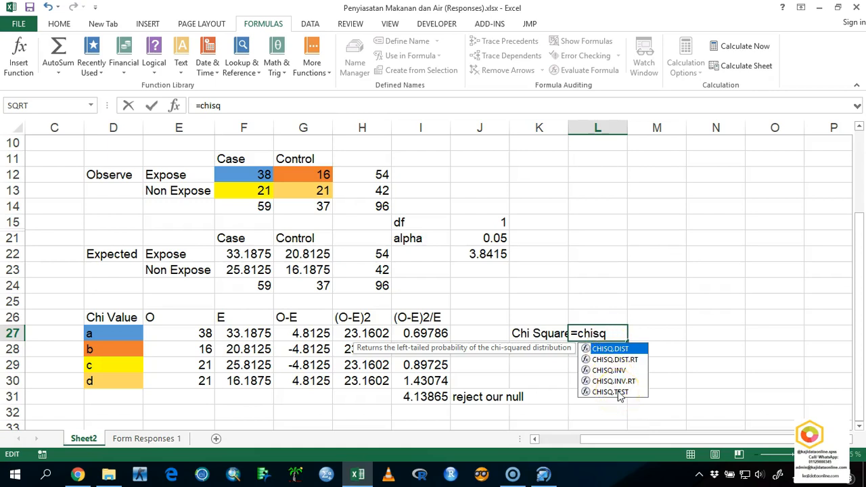
pyautogui.doubleClick(617, 393)
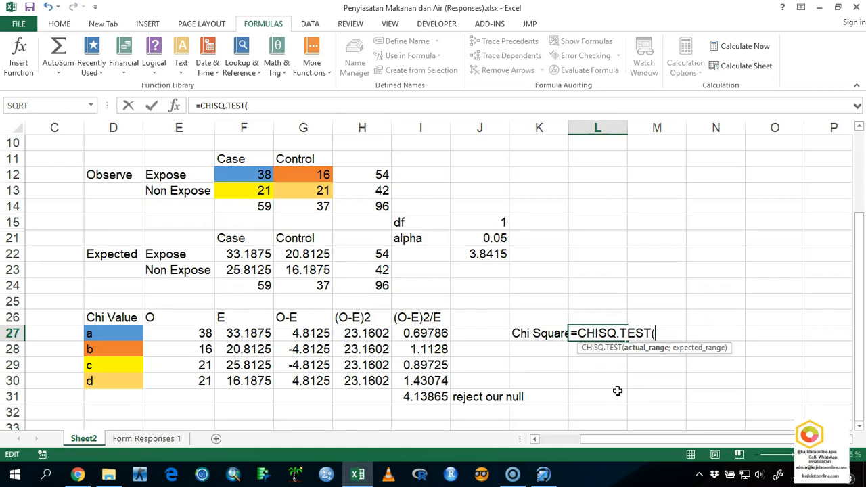
pyautogui.press('BackSpace')
pyautogui.press('BackSpace')
pyautogui.press('BackSpace')
pyautogui.press('BackSpace')
pyautogui.press('BackSpace')
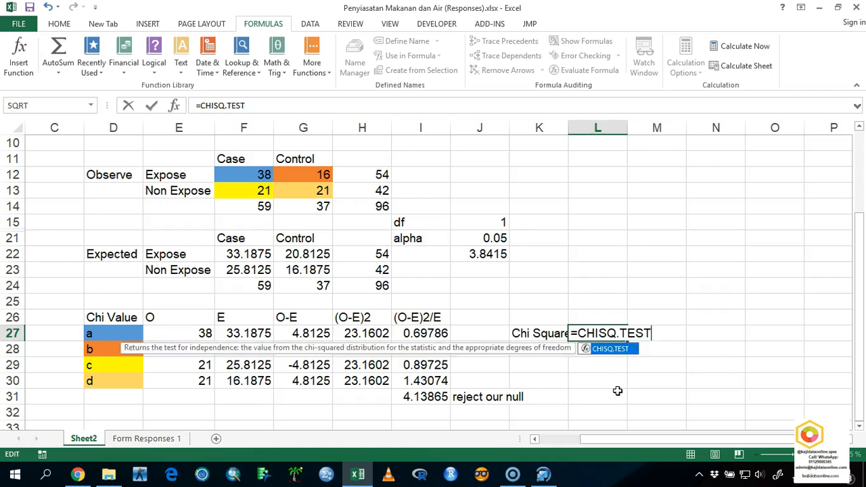
pyautogui.press('BackSpace')
pyautogui.press('BackSpace')
pyautogui.press('BackSpace')
pyautogui.press('BackSpace')
pyautogui.press('BackSpace')
pyautogui.press('BackSpace')
pyautogui.press('BackSpace')
pyautogui.press('Return')
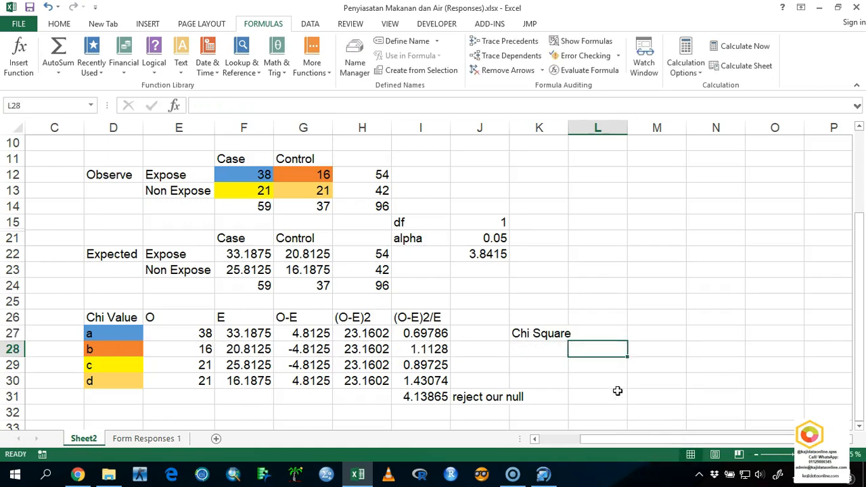
# Enter a CHISQ.TEST formula in L27 with F12:G13 as the actual range and F22:G23 as the expected range
pyautogui.press('Up')
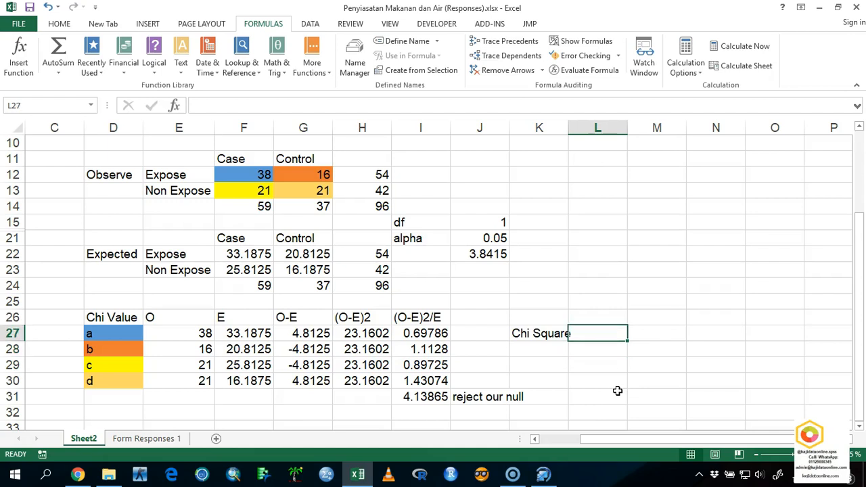
pyautogui.write('=')
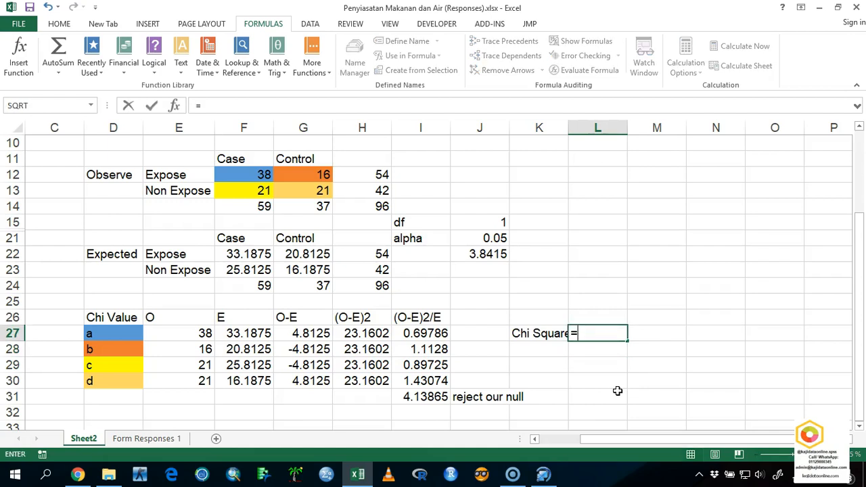
pyautogui.write('chi')
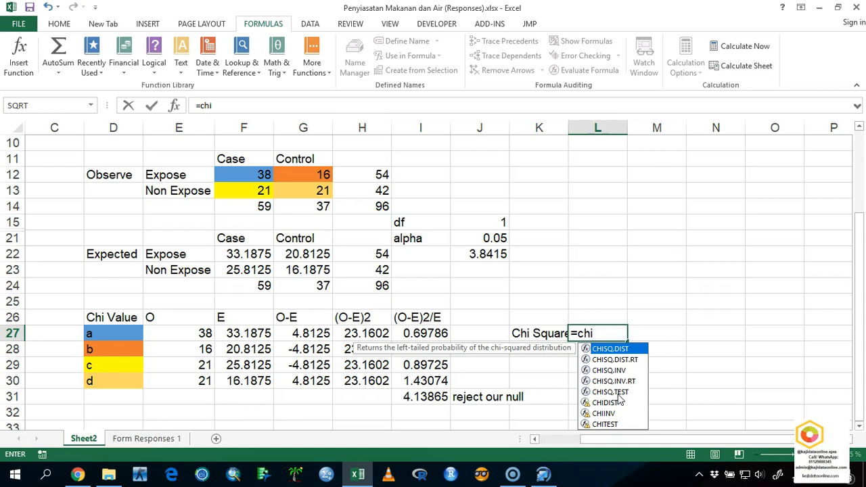
pyautogui.doubleClick(617, 393)
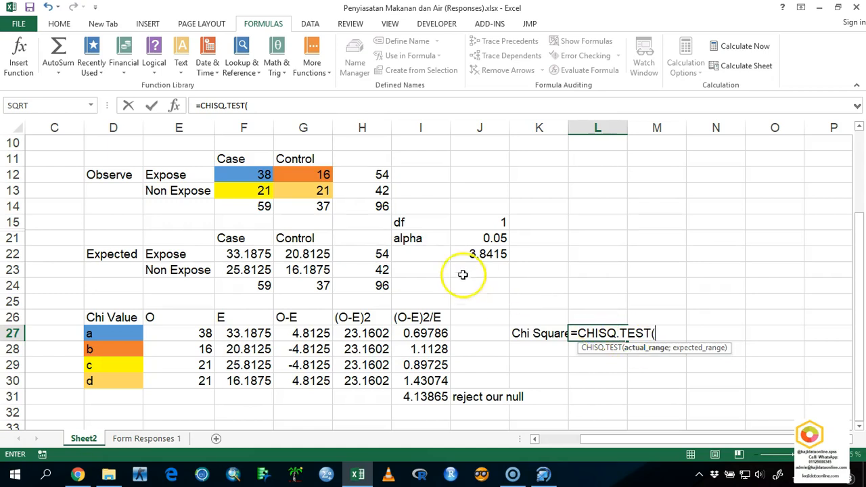
pyautogui.moveTo(259, 173); pyautogui.dragTo(296, 195)
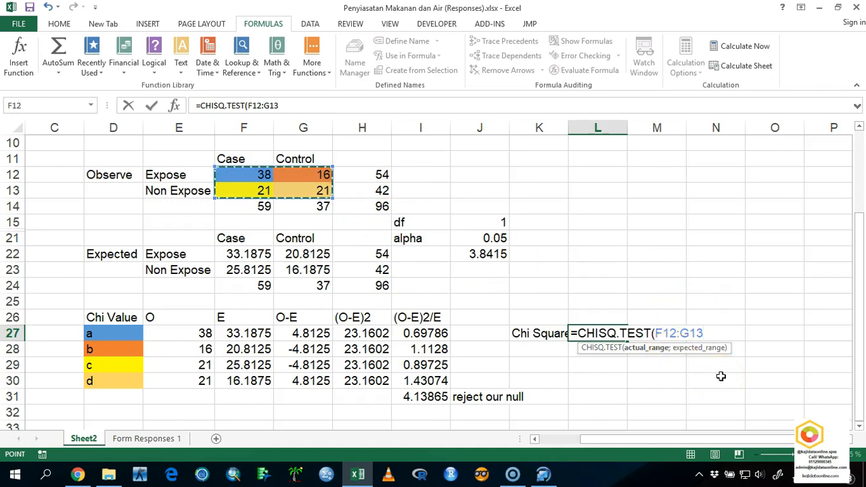
pyautogui.write(';')
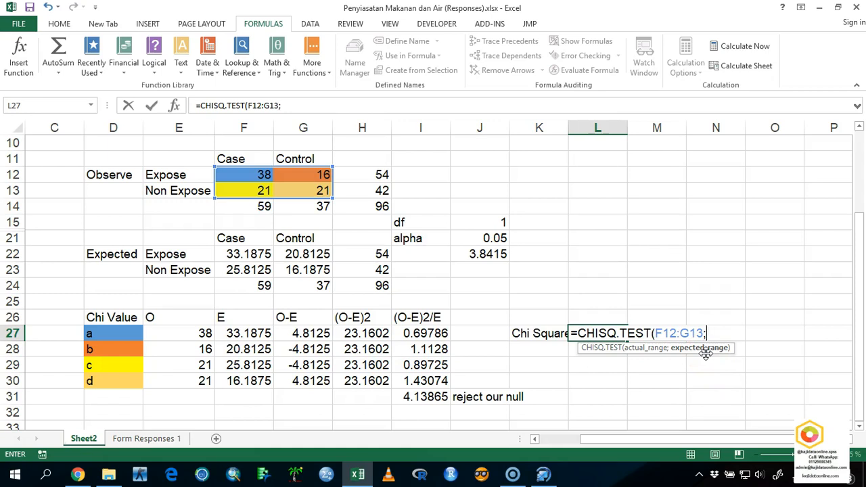
pyautogui.click(235, 255)
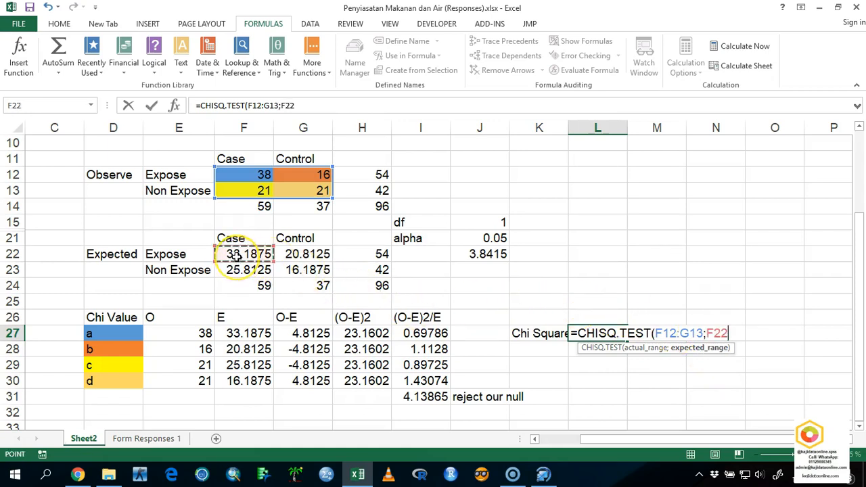
pyautogui.moveTo(236, 254); pyautogui.dragTo(286, 268)
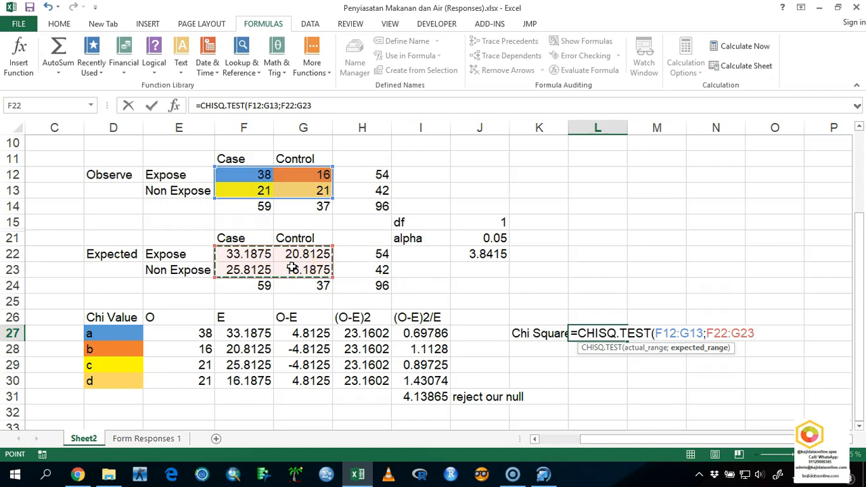
pyautogui.write(')')
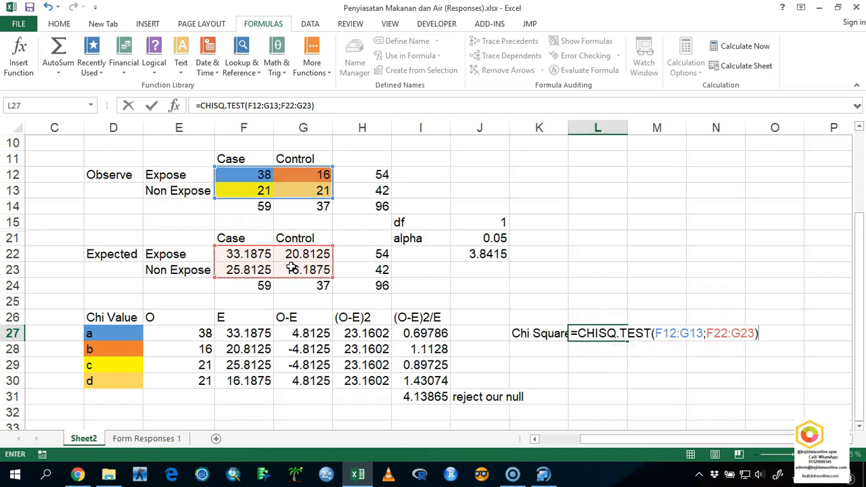
pyautogui.press('Return')
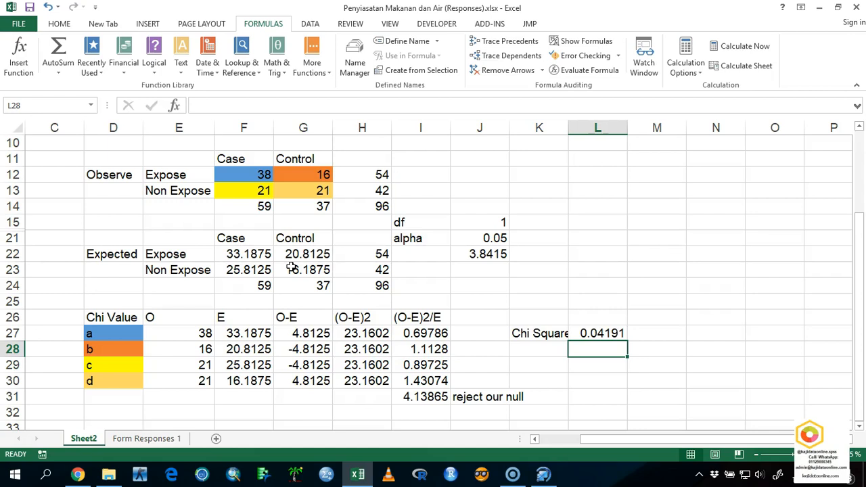
# Clear L27 and re-enter its CHISQ.TEST formula with F12:G13 as the actual range and F22:G23 as the expected range
pyautogui.press('Up')
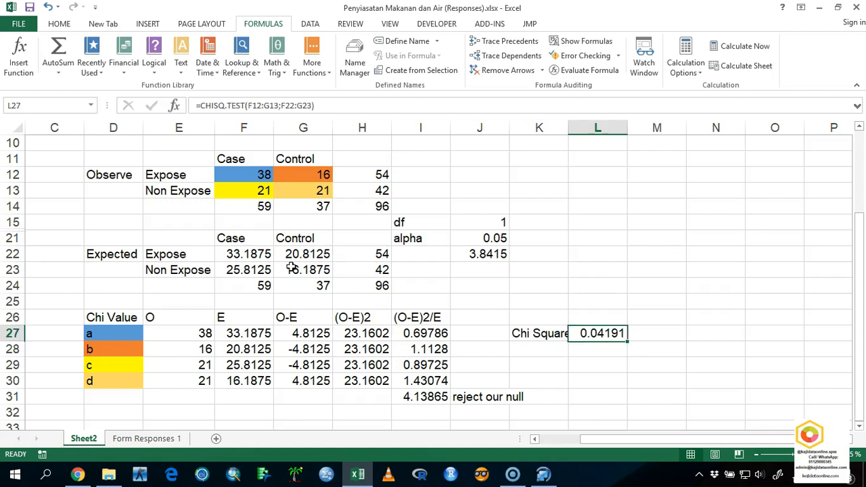
pyautogui.press('Delete')
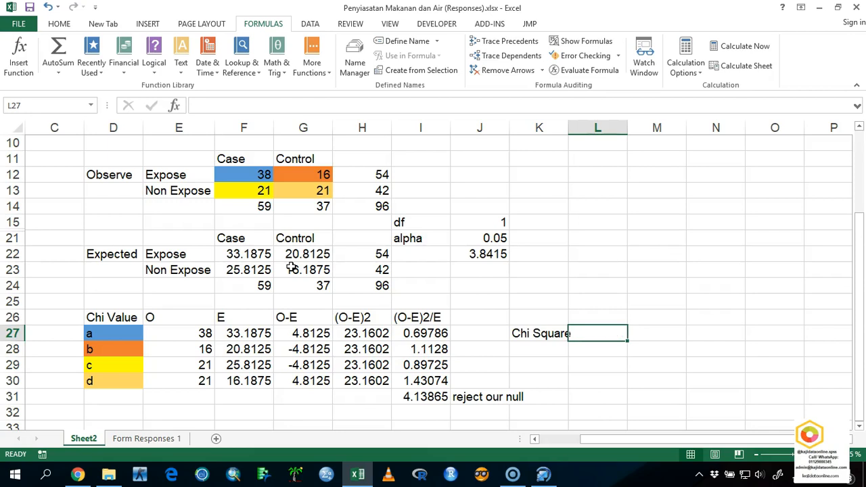
pyautogui.write('=')
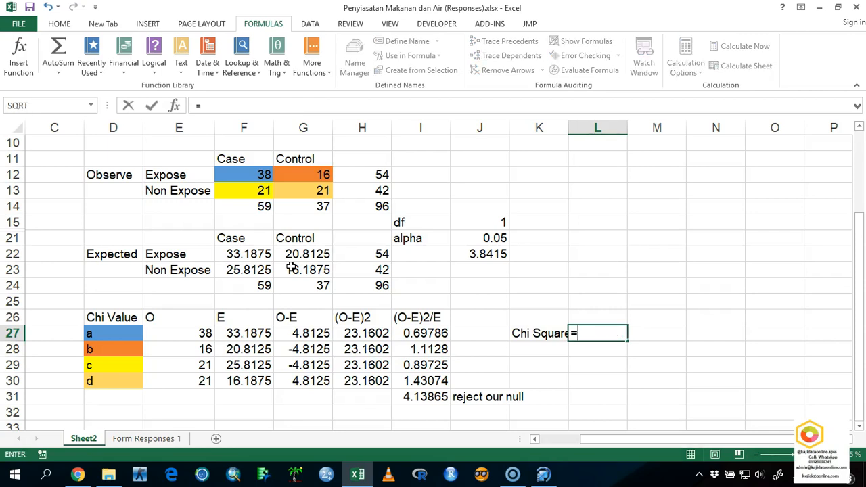
pyautogui.write('c')
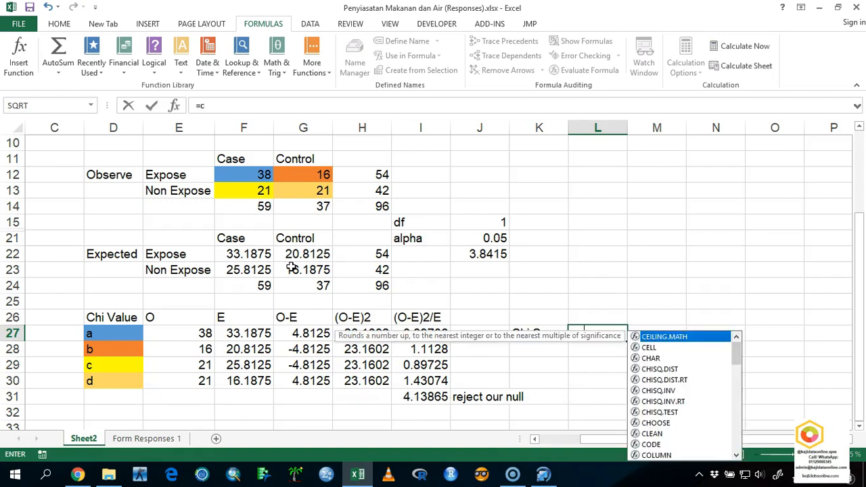
pyautogui.write('hi')
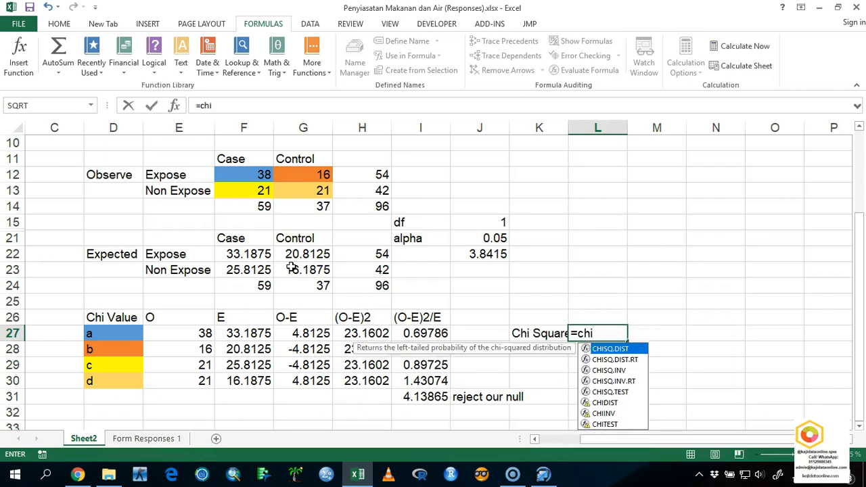
pyautogui.doubleClick(600, 393)
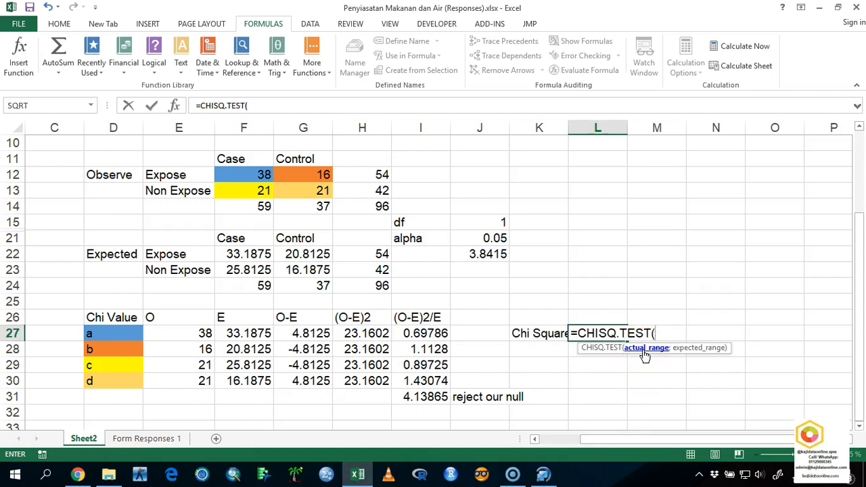
pyautogui.click(264, 175)
pyautogui.moveTo(265, 174); pyautogui.dragTo(290, 188)
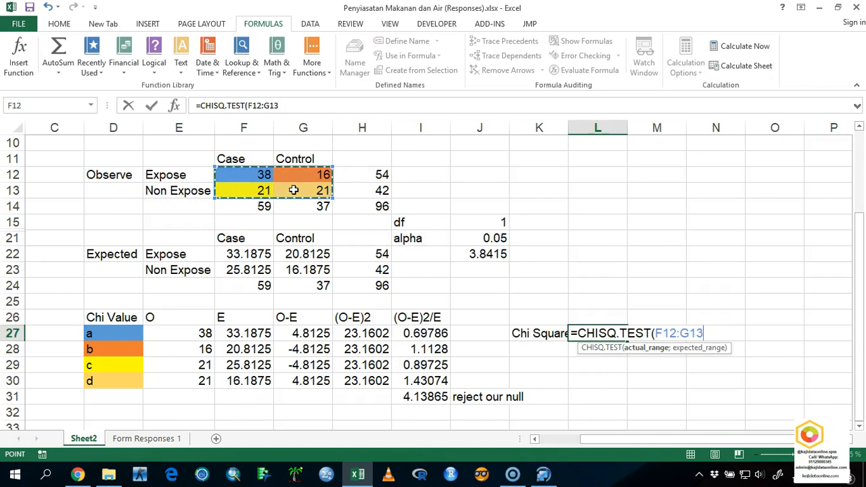
pyautogui.write(';')
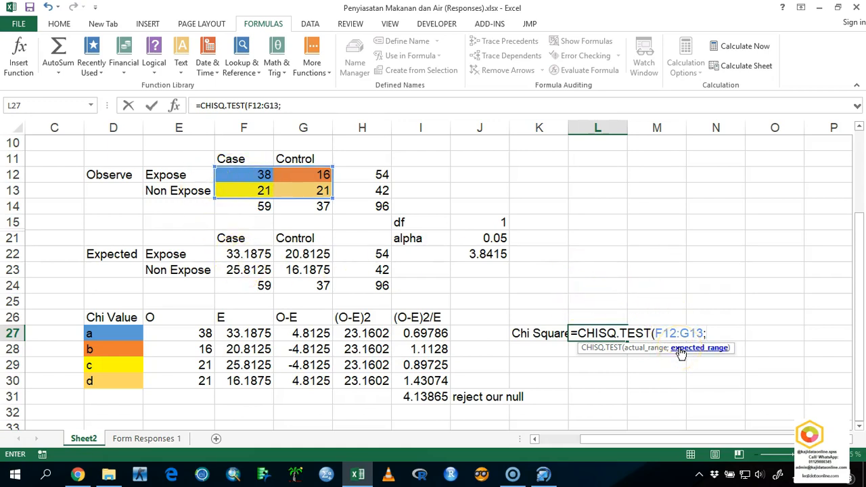
pyautogui.moveTo(251, 255); pyautogui.dragTo(296, 263)
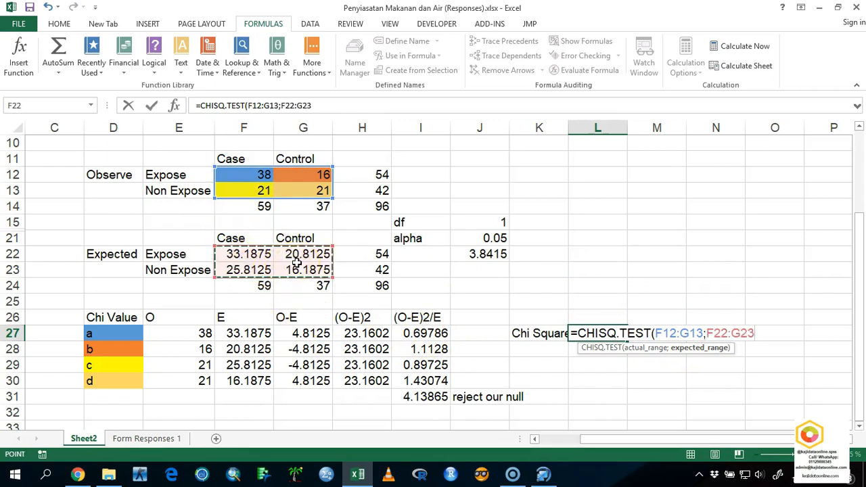
pyautogui.write(')')
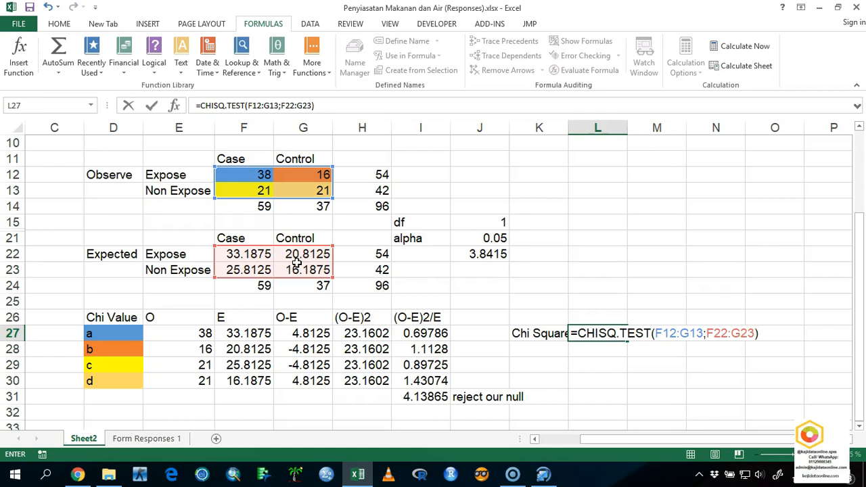
pyautogui.press('Return')
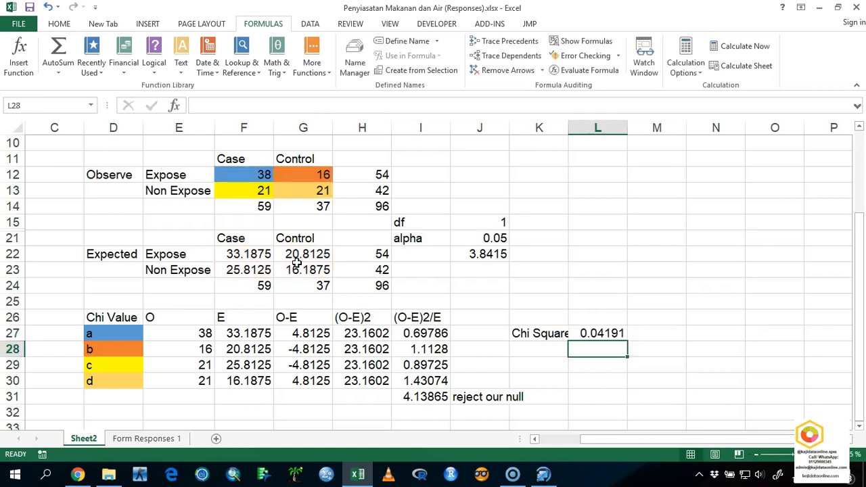
# Add the label p-value in M27, beside the CHISQ.TEST result
pyautogui.press('Up')
pyautogui.press('Right')
pyautogui.write('p')
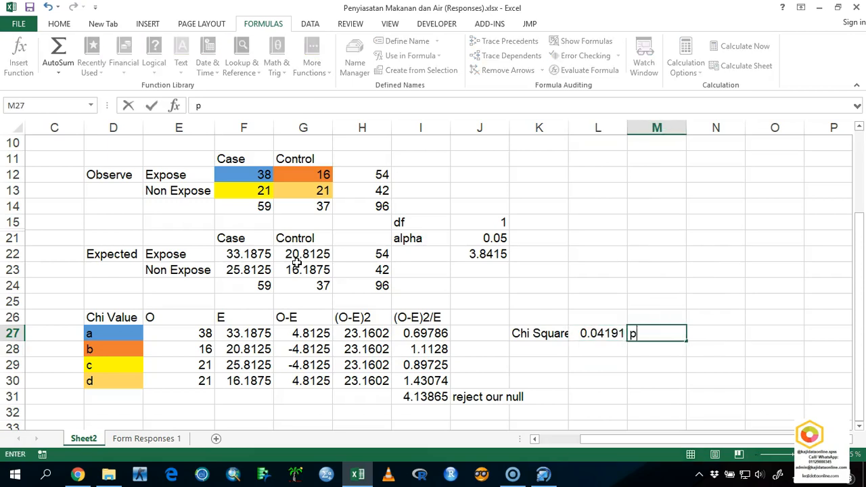
pyautogui.write('-value')
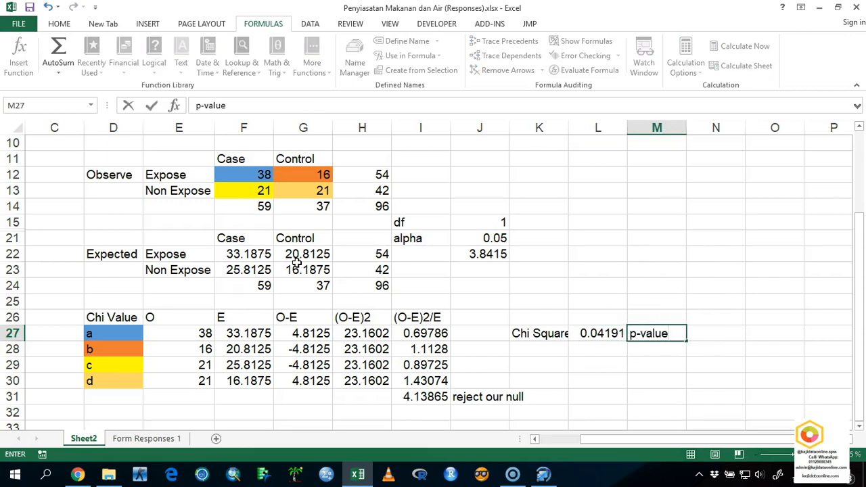